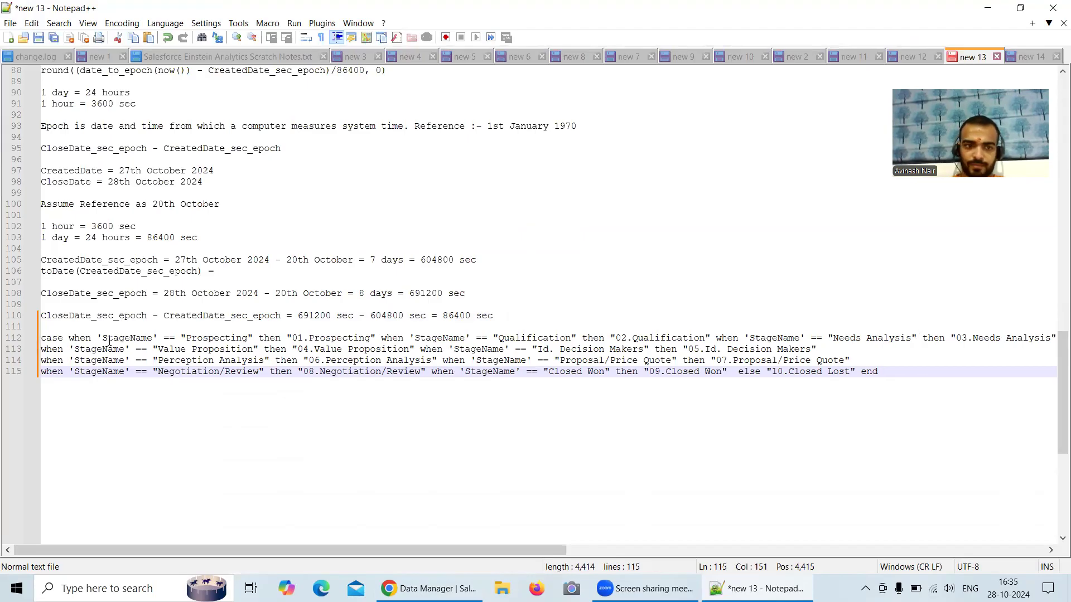
- Replace the double quotes around Prospecting and 01.Prospecting on line 112 with single quotes
{"action": "left_click_drag", "start_coordinate": [456, 548], "coordinate": [413, 550]}
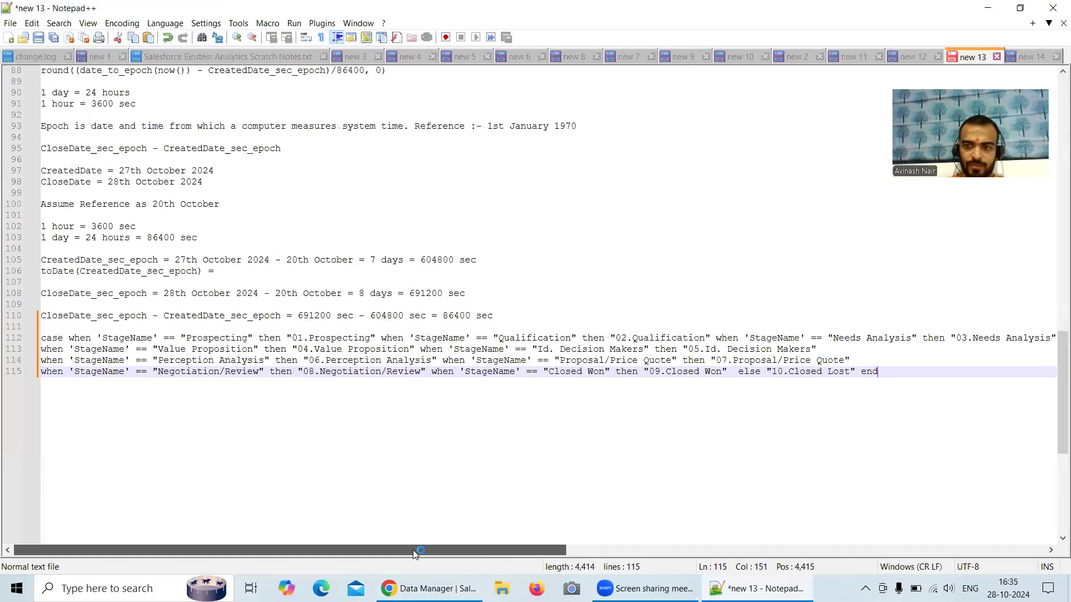
{"action": "left_click", "coordinate": [187, 338]}
{"action": "key", "text": "BackSpace"}
{"action": "type", "text": "'"}
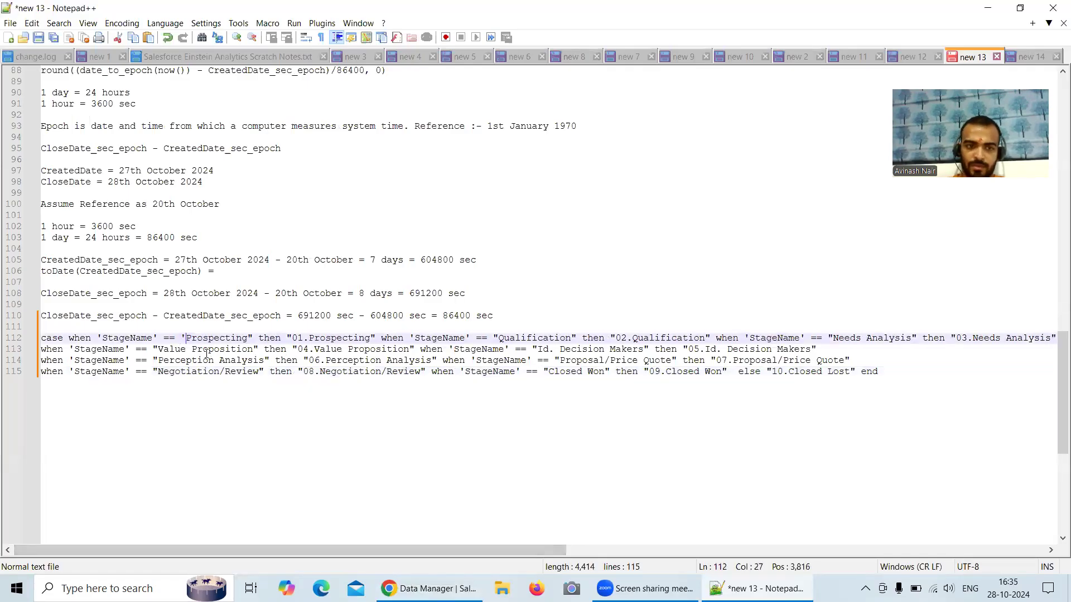
{"action": "left_click", "coordinate": [252, 335]}
{"action": "key", "text": "BackSpace"}
{"action": "type", "text": "'"}
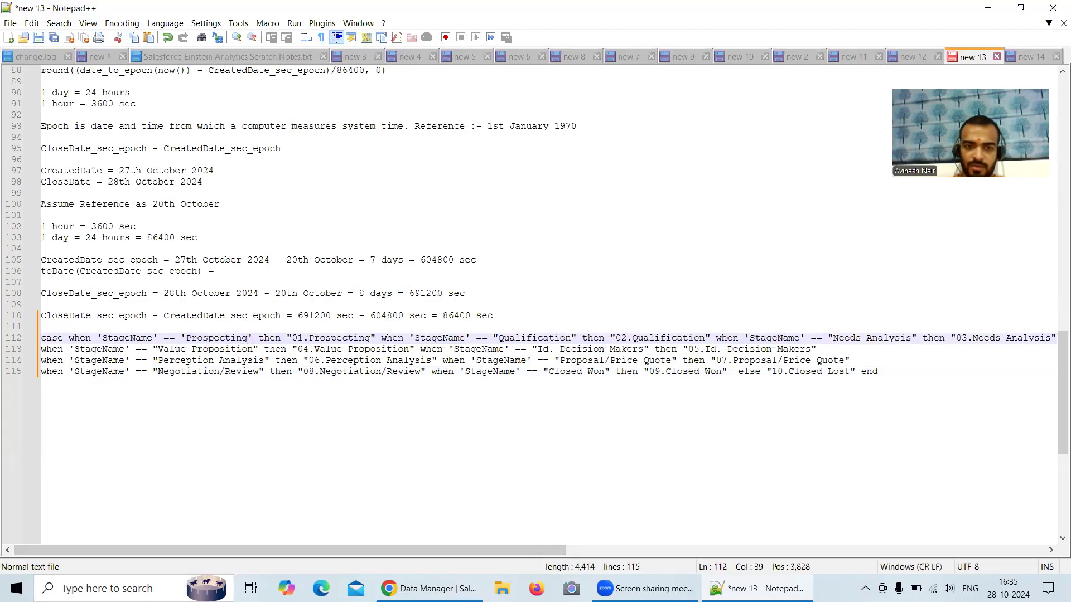
{"action": "left_click", "coordinate": [295, 336]}
{"action": "key", "text": "BackSpace"}
{"action": "type", "text": "'"}
{"action": "left_click", "coordinate": [376, 336]}
{"action": "key", "text": "BackSpace"}
{"action": "type", "text": "'"}
- Change the double quotes around Qualification and 02.Qualification on line 112 to single quotes
{"action": "left_click", "coordinate": [499, 337]}
{"action": "key", "text": "BackSpace"}
{"action": "type", "text": "'"}
{"action": "left_click", "coordinate": [577, 338]}
{"action": "key", "text": "BackSpace"}
{"action": "type", "text": "'"}
{"action": "left_click", "coordinate": [618, 338]}
{"action": "key", "text": "BackSpace"}
{"action": "type", "text": "'"}
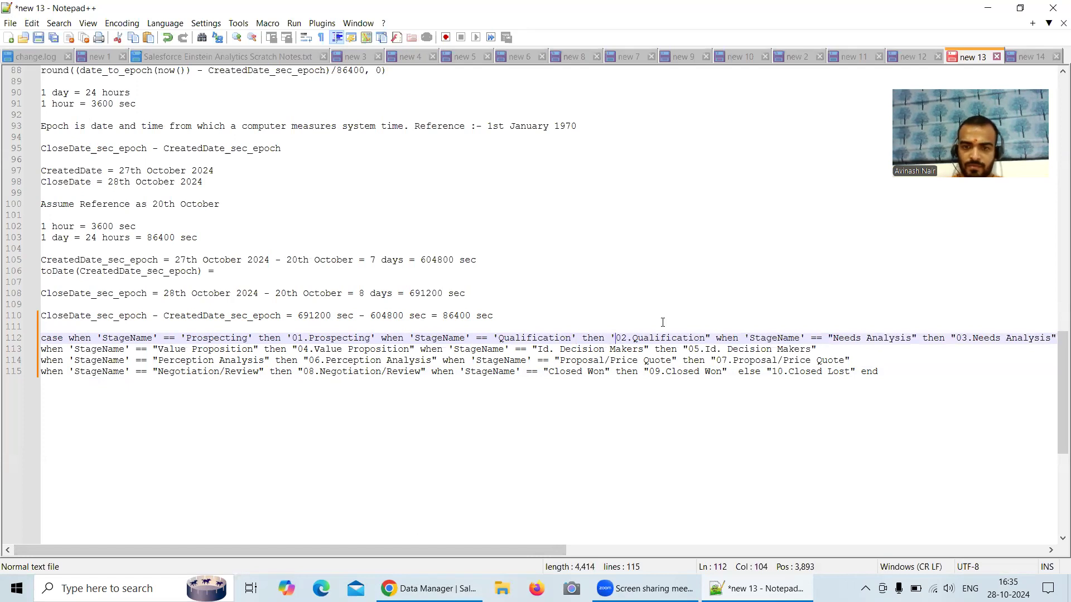
{"action": "left_click", "coordinate": [709, 337]}
{"action": "key", "text": "BackSpace"}
{"action": "type", "text": "'"}
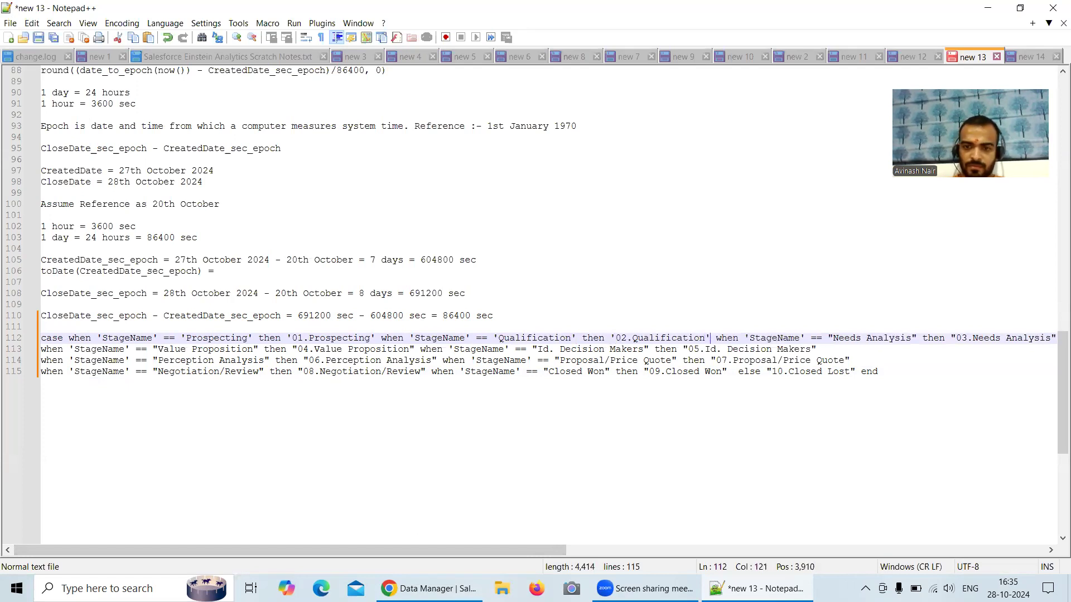
- Change the double quotes around Needs Analysis and 03.Needs Analysis on line 112 to single quotes
{"action": "left_click", "coordinate": [833, 338]}
{"action": "key", "text": "BackSpace"}
{"action": "type", "text": "'"}
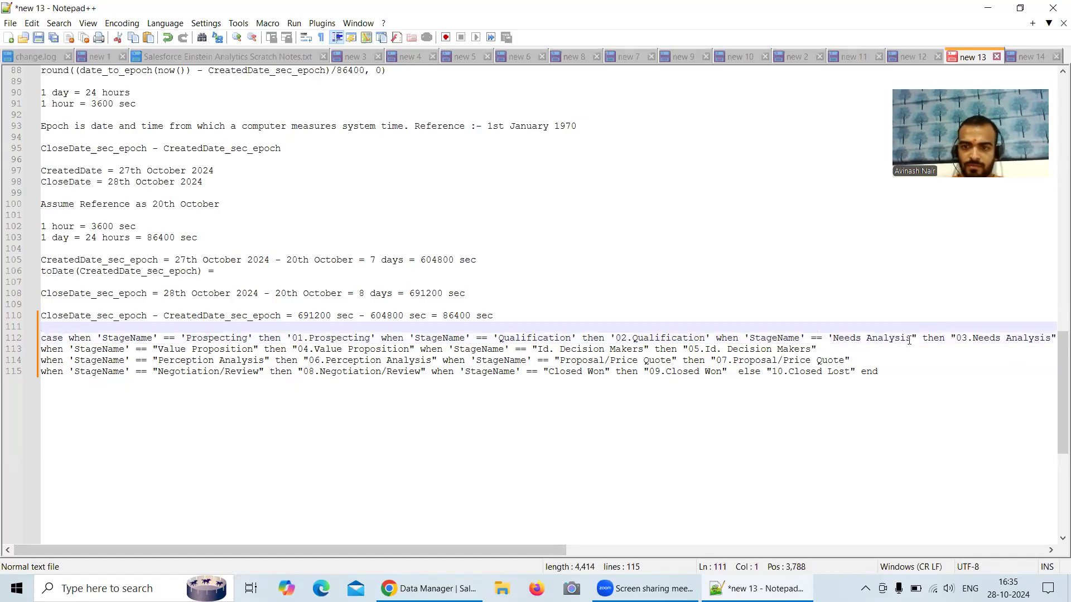
{"action": "left_click", "coordinate": [916, 338]}
{"action": "key", "text": "BackSpace"}
{"action": "type", "text": "'"}
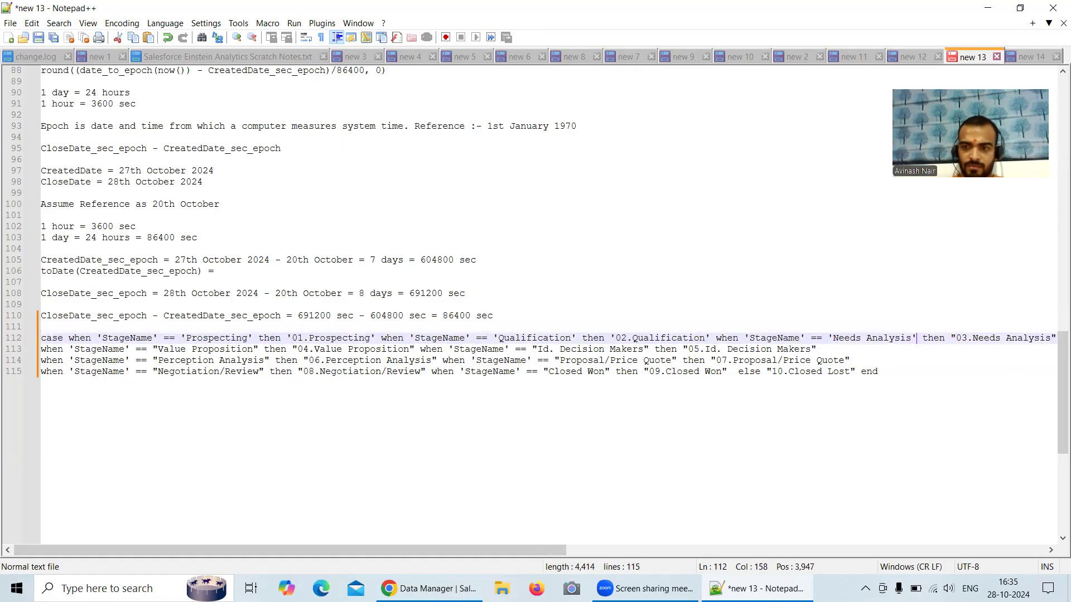
{"action": "left_click", "coordinate": [955, 338]}
{"action": "key", "text": "BackSpace"}
{"action": "type", "text": "'"}
{"action": "left_click", "coordinate": [1056, 338]}
{"action": "key", "text": "BackSpace"}
{"action": "type", "text": "'"}
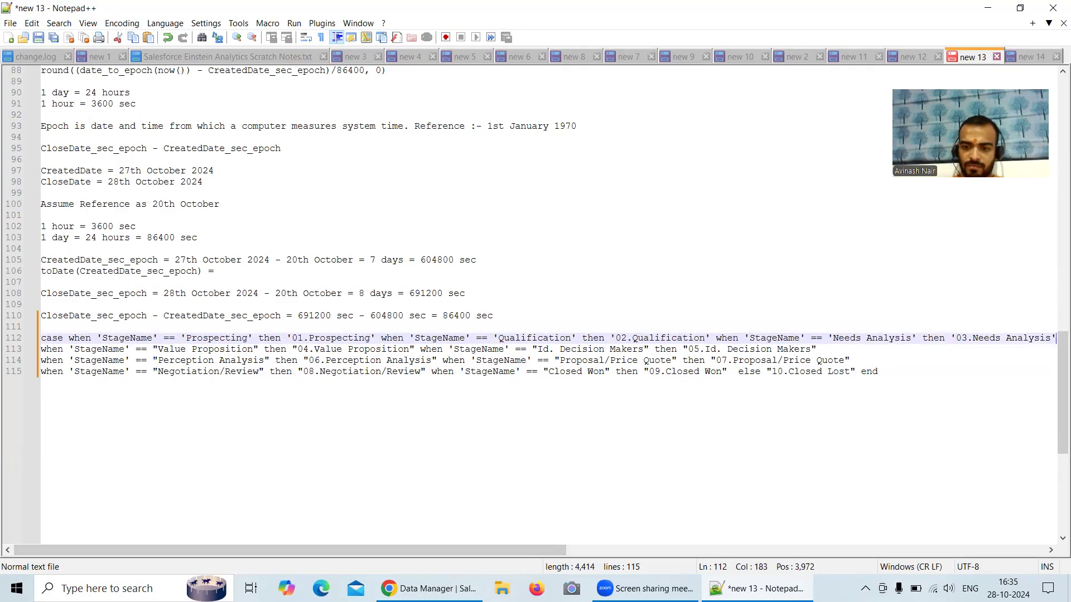
- Replace the double quotes around Value Proposition and 04.Value Proposition on line 113 with single quotes
{"action": "left_click", "coordinate": [157, 349]}
{"action": "key", "text": "BackSpace"}
{"action": "type", "text": "'"}
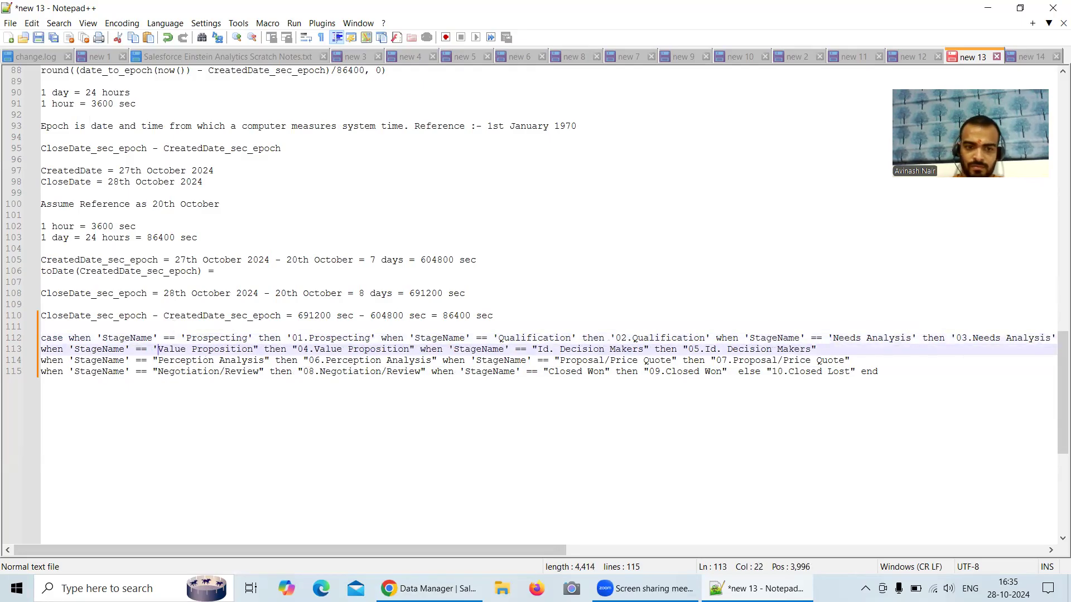
{"action": "left_click", "coordinate": [259, 347]}
{"action": "key", "text": "BackSpace"}
{"action": "type", "text": "'"}
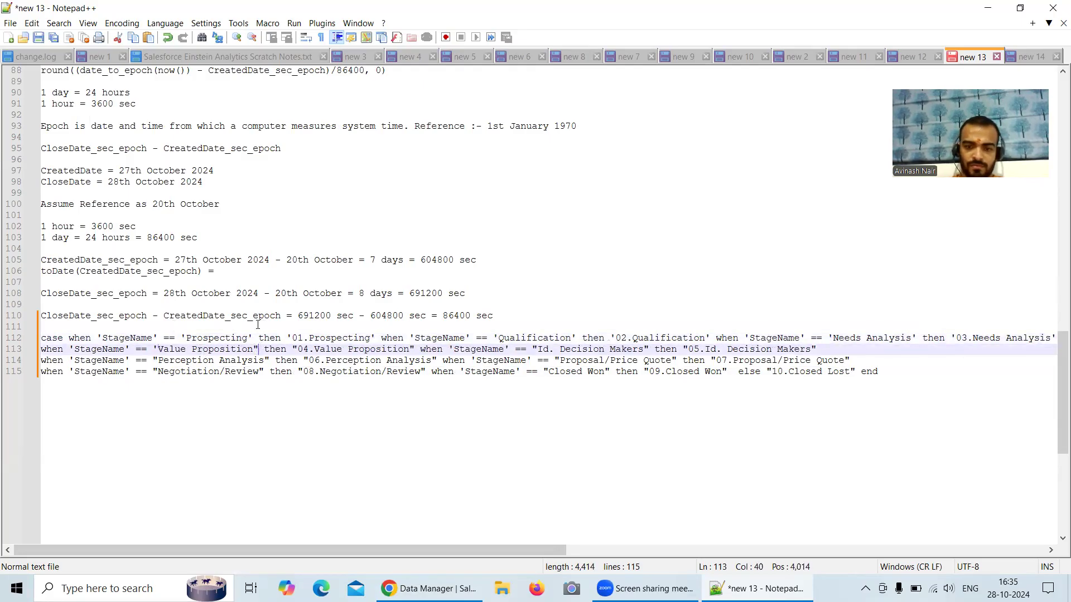
{"action": "left_click", "coordinate": [299, 349]}
{"action": "key", "text": "BackSpace"}
{"action": "type", "text": "'"}
{"action": "left_click", "coordinate": [416, 347]}
{"action": "key", "text": "BackSpace"}
{"action": "type", "text": "'"}
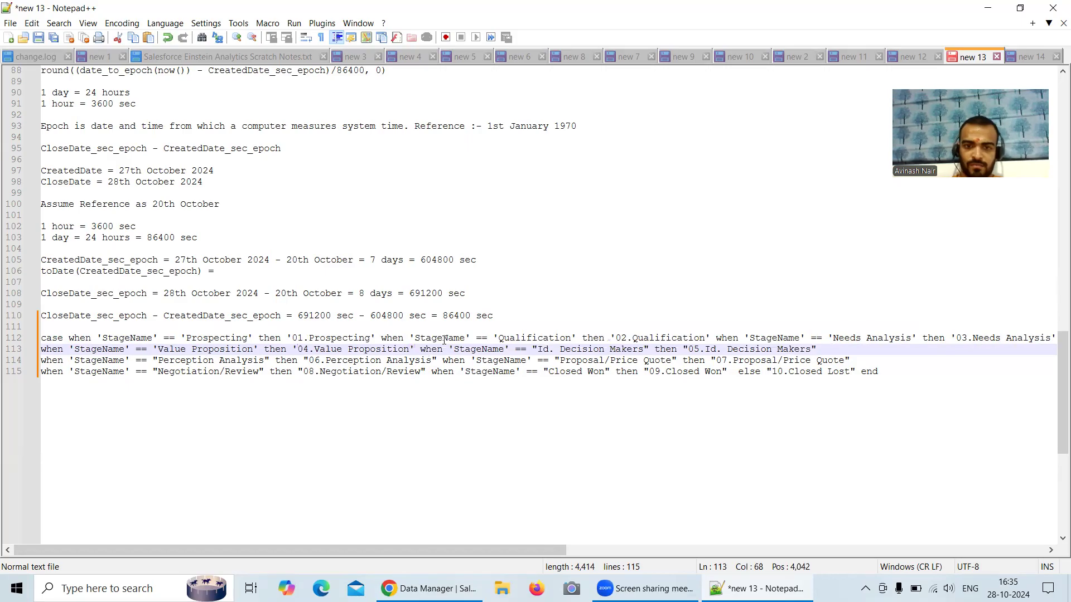
- Replace the double quotes around Id. Decision Makers and 05.Id. Decision Makers on line 113 with single quotes
{"action": "left_click", "coordinate": [536, 349]}
{"action": "key", "text": "BackSpace"}
{"action": "type", "text": "'"}
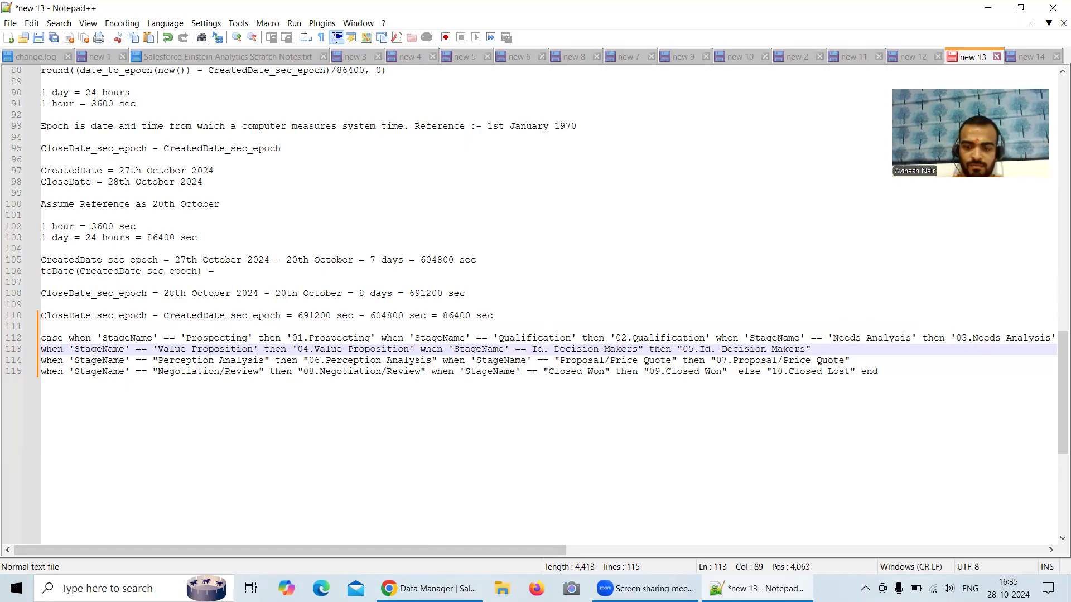
{"action": "left_click", "coordinate": [649, 349]}
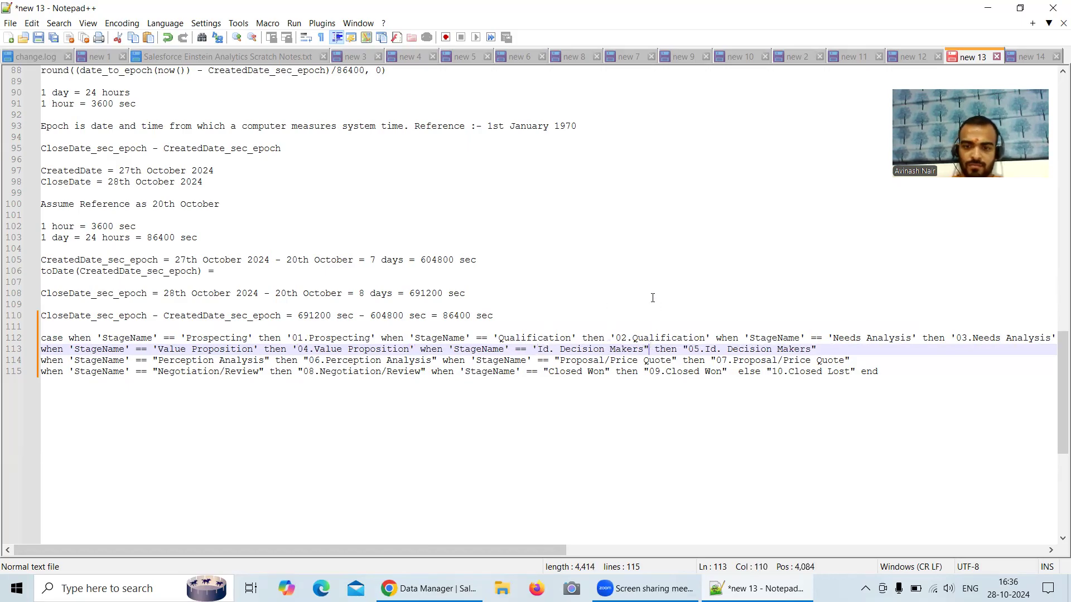
{"action": "key", "text": "BackSpace"}
{"action": "type", "text": "'"}
{"action": "left_click", "coordinate": [688, 349]}
{"action": "key", "text": "BackSpace"}
{"action": "type", "text": "'"}
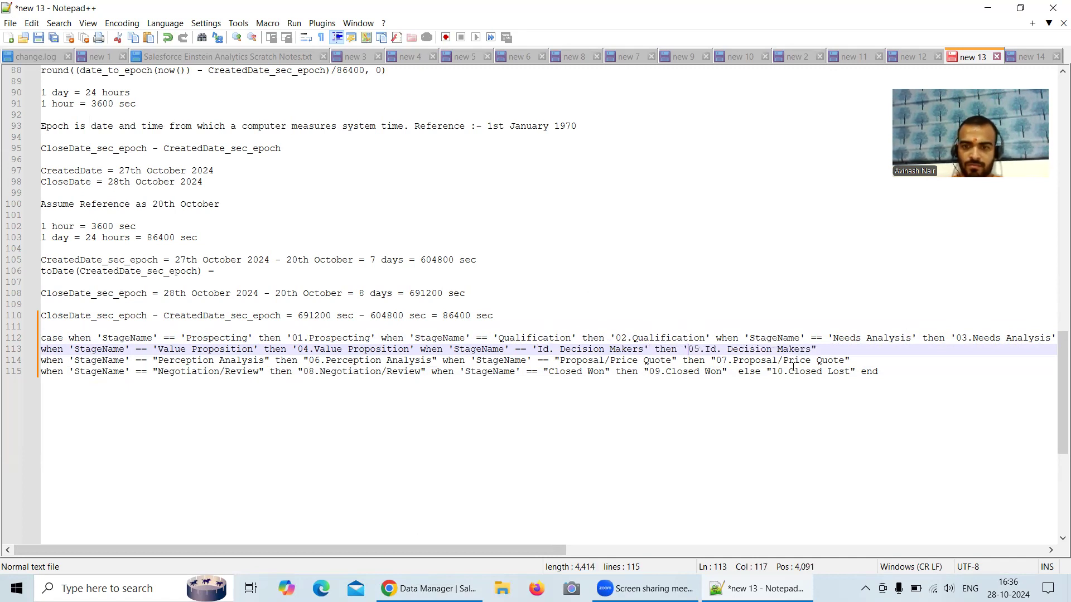
{"action": "left_click", "coordinate": [817, 348]}
{"action": "key", "text": "BackSpace"}
{"action": "type", "text": "'"}
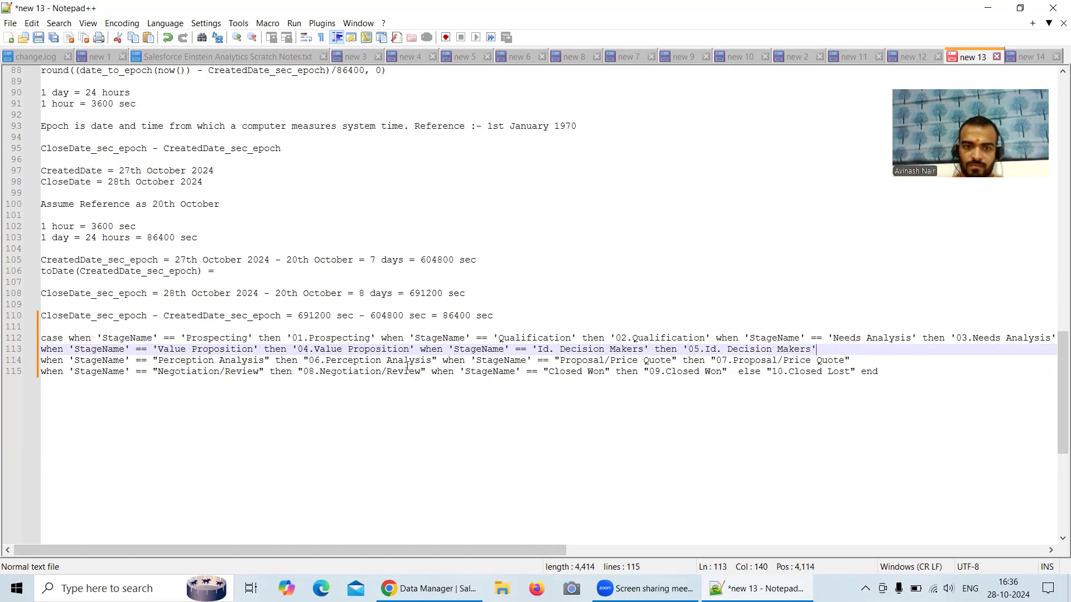
- Replace the double quotes around Perception Analysis and 06.Perception Analysis on line 114 with single quotes
{"action": "left_click_drag", "start_coordinate": [158, 361], "coordinate": [163, 349]}
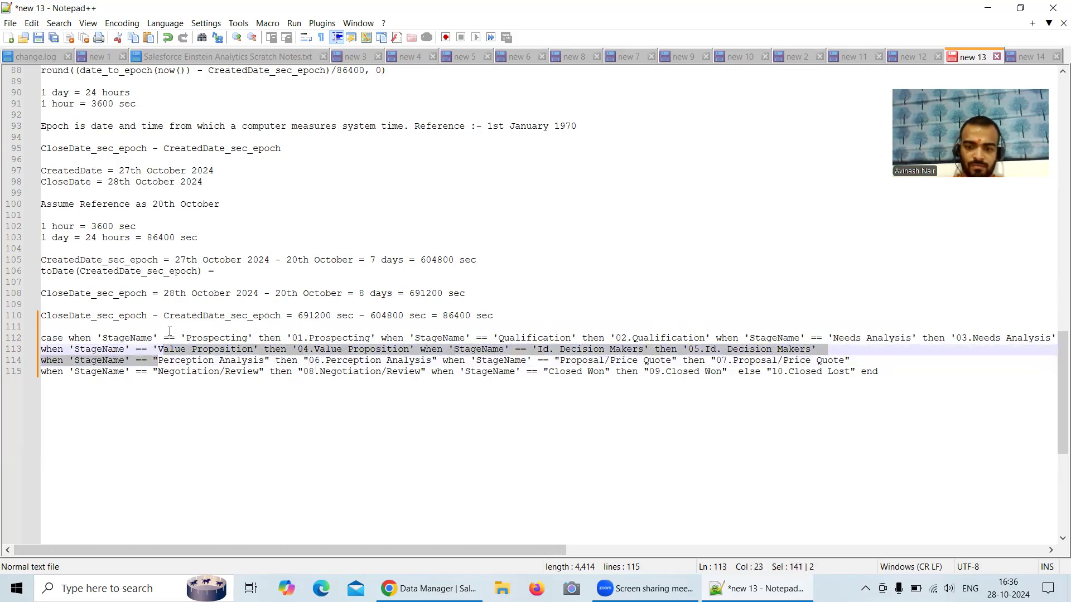
{"action": "key", "text": "Down"}
{"action": "key", "text": "BackSpace"}
{"action": "type", "text": "'"}
{"action": "left_click", "coordinate": [268, 361]}
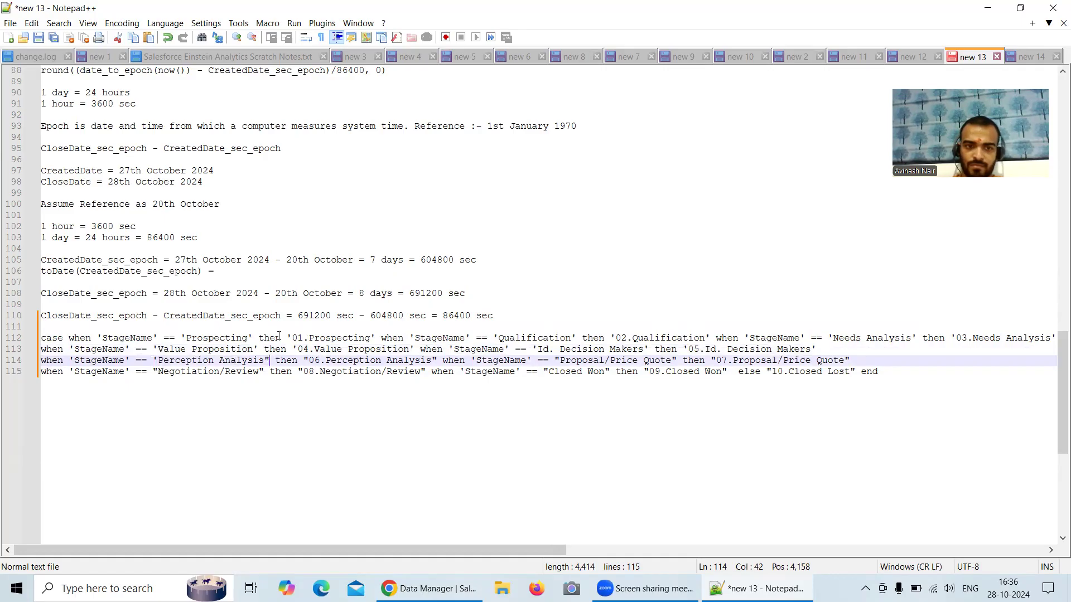
{"action": "key", "text": "BackSpace"}
{"action": "type", "text": "'"}
{"action": "left_click", "coordinate": [307, 360]}
{"action": "key", "text": "BackSpace"}
{"action": "type", "text": "'"}
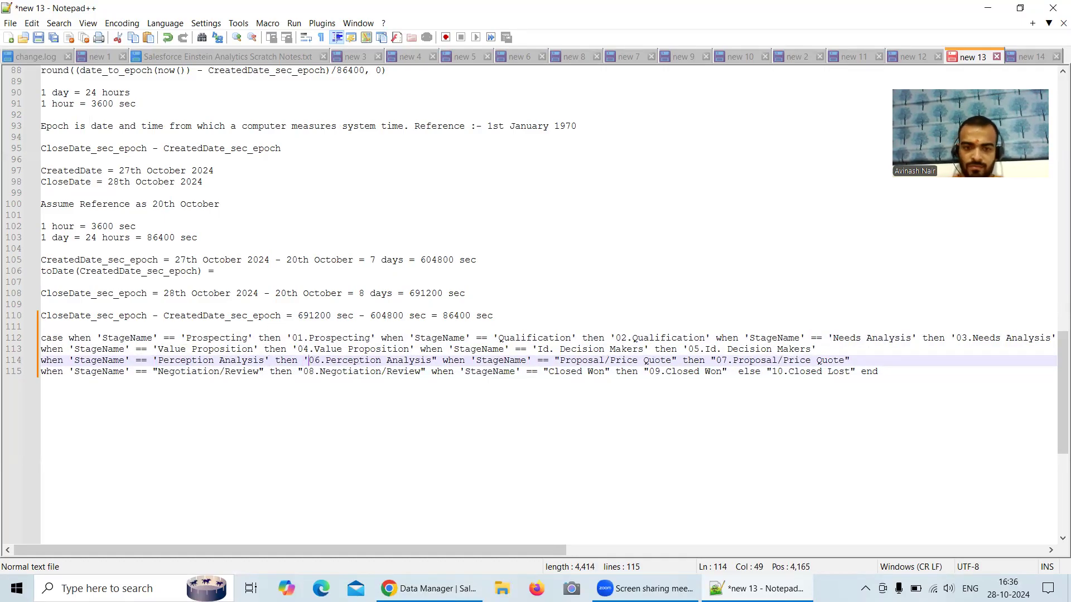
{"action": "left_click", "coordinate": [438, 359]}
{"action": "key", "text": "BackSpace"}
{"action": "type", "text": "'"}
- Replace the double quotes around Proposal/Price Quote and 07.Proposal/Price Quote on line 114 with single quotes
{"action": "left_click", "coordinate": [560, 360]}
{"action": "key", "text": "BackSpace"}
{"action": "type", "text": "'"}
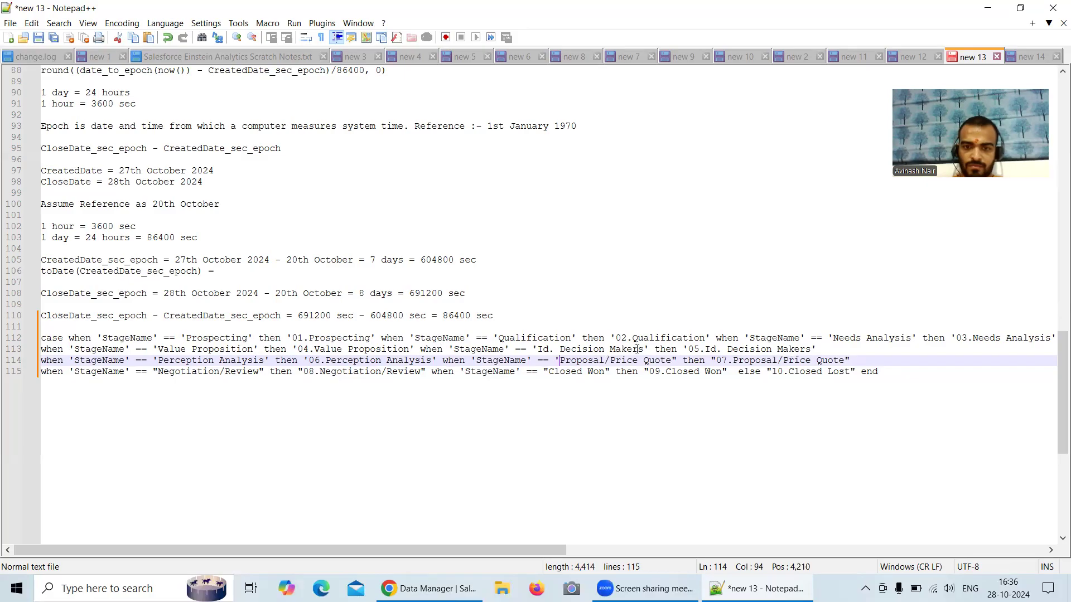
{"action": "left_click", "coordinate": [677, 359]}
{"action": "key", "text": "BackSpace"}
{"action": "type", "text": "'"}
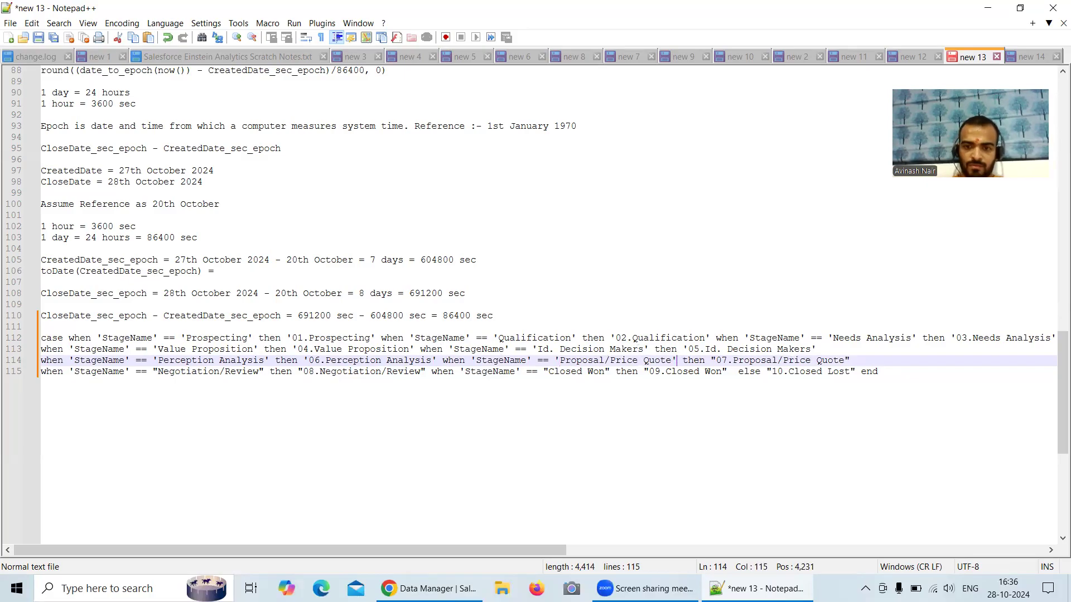
{"action": "left_click", "coordinate": [716, 349]}
{"action": "left_click", "coordinate": [717, 359]}
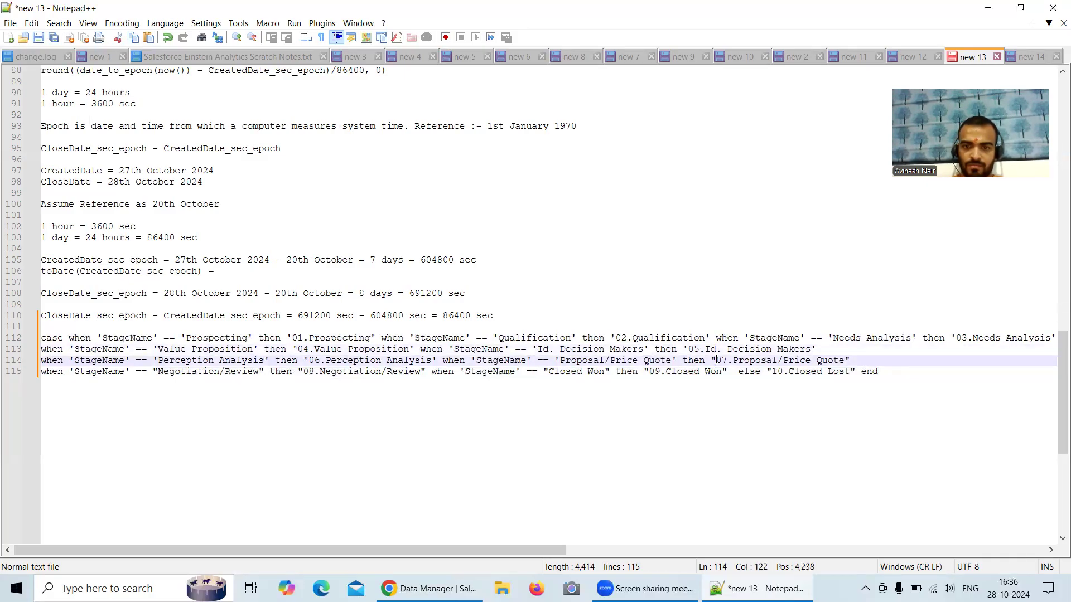
{"action": "key", "text": "BackSpace"}
{"action": "type", "text": "'"}
{"action": "left_click", "coordinate": [851, 360]}
{"action": "key", "text": "BackSpace"}
{"action": "type", "text": "'"}
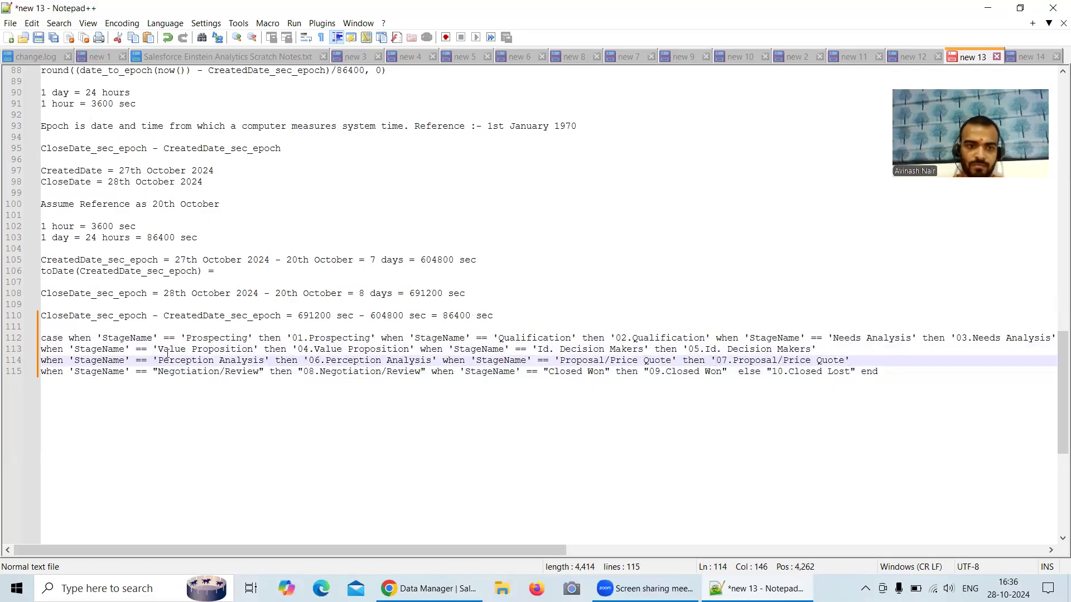
- Replace the double quotes around Negotiation/Review and 08.Negotiation/Review on line 115 with single quotes
{"action": "left_click", "coordinate": [157, 371]}
{"action": "key", "text": "BackSpace"}
{"action": "type", "text": "'"}
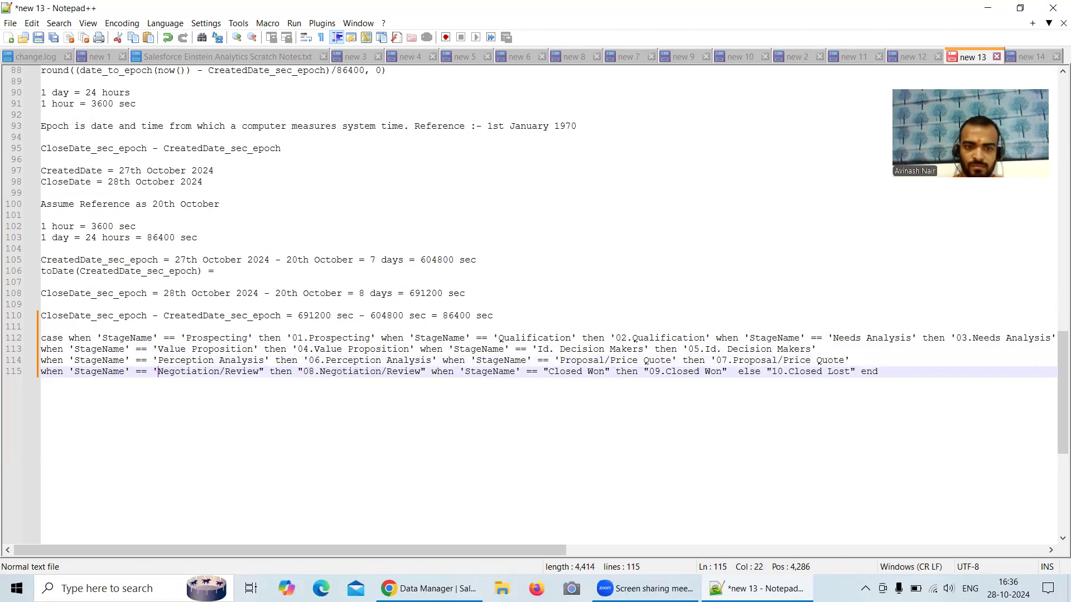
{"action": "left_click", "coordinate": [265, 372]}
{"action": "key", "text": "BackSpace"}
{"action": "type", "text": "'"}
{"action": "left_click", "coordinate": [303, 371]}
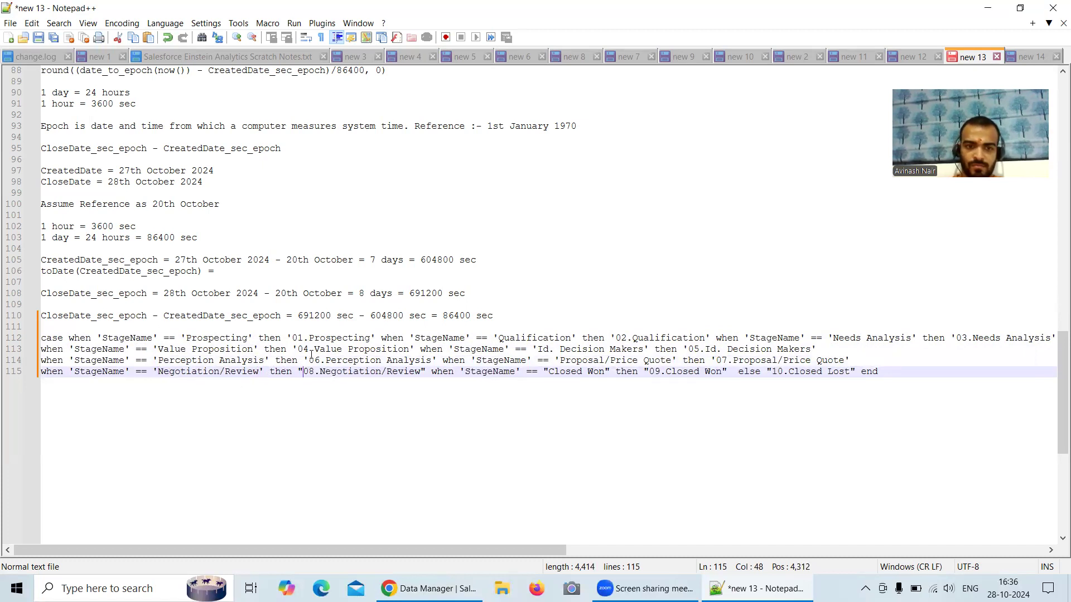
{"action": "key", "text": "BackSpace"}
{"action": "type", "text": "'"}
{"action": "left_click", "coordinate": [425, 372]}
{"action": "key", "text": "BackSpace"}
{"action": "type", "text": "'"}
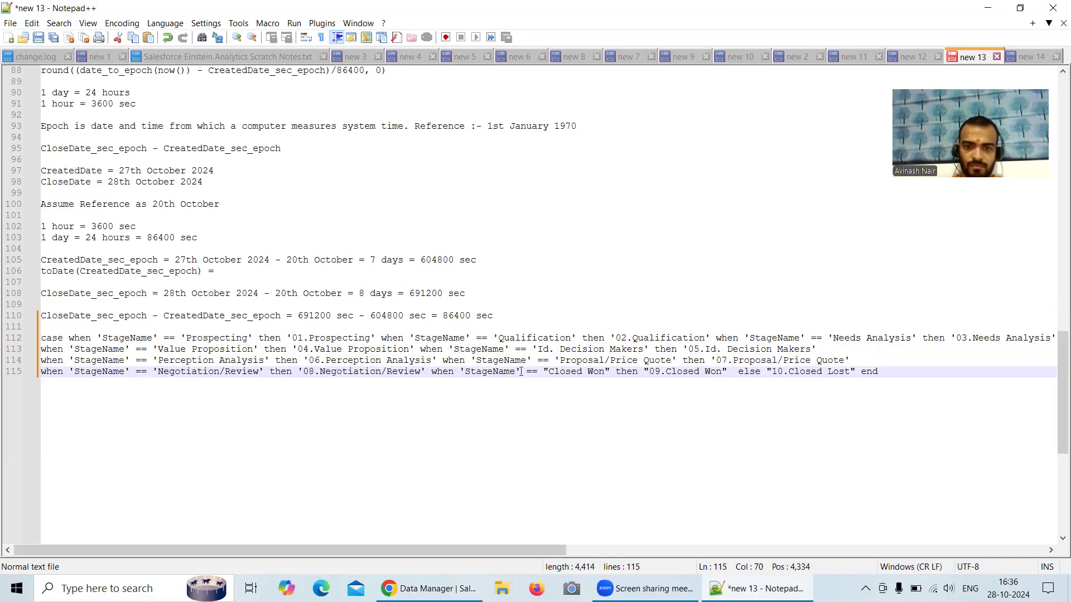
- Replace the double quotes around Closed Won and 09.Closed Won on line 115 with single quotes
{"action": "left_click", "coordinate": [548, 373]}
{"action": "key", "text": "BackSpace"}
{"action": "type", "text": "'"}
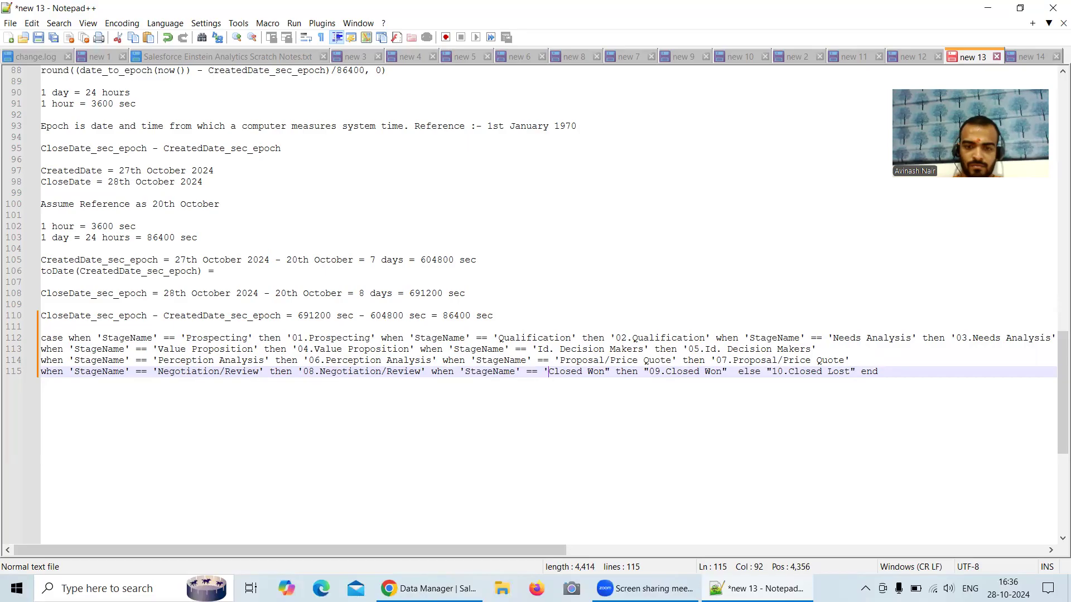
{"action": "left_click", "coordinate": [610, 371]}
{"action": "key", "text": "BackSpace"}
{"action": "type", "text": "'"}
{"action": "left_click", "coordinate": [650, 371]}
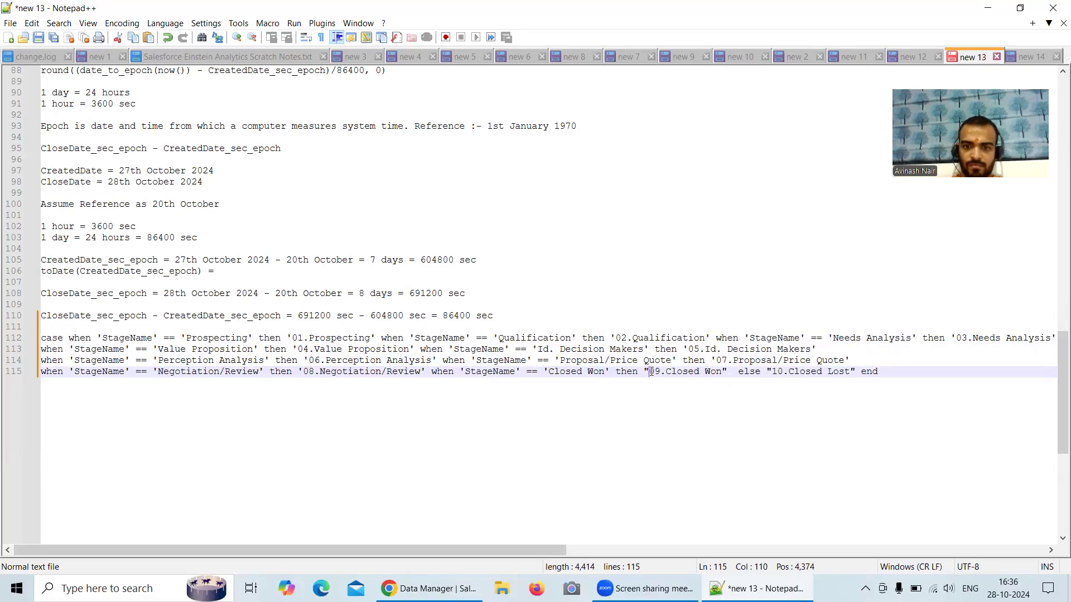
{"action": "key", "text": "BackSpace"}
{"action": "type", "text": "'"}
{"action": "left_click", "coordinate": [728, 372]}
{"action": "key", "text": "BackSpace"}
{"action": "type", "text": "'"}
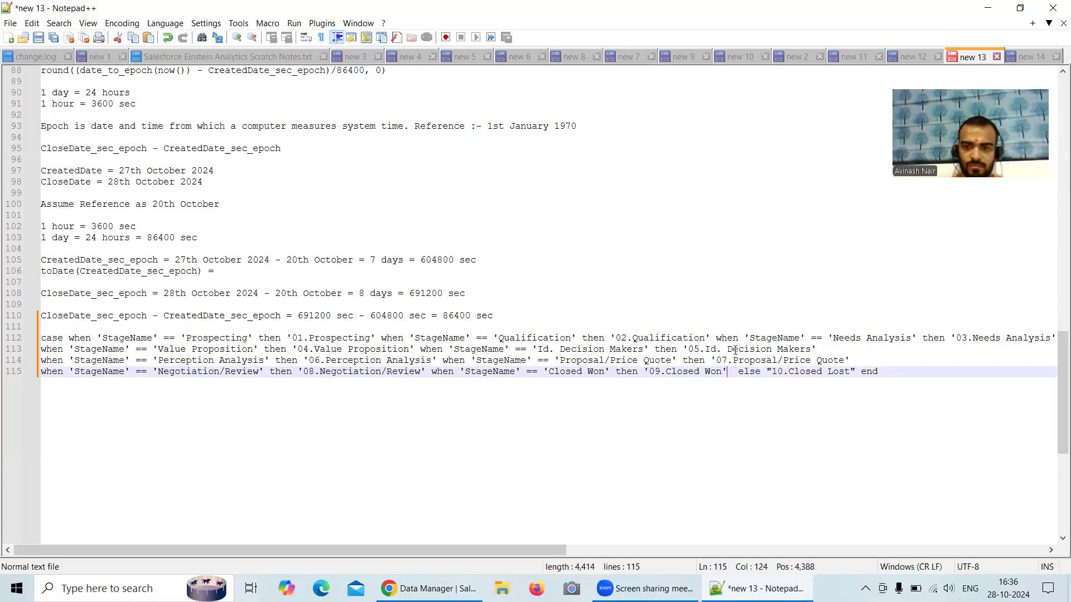
- Replace the double quotes around 10.Closed Lost in the else clause on line 115 with single quotes
{"action": "left_click", "coordinate": [774, 372]}
{"action": "key", "text": "BackSpace"}
{"action": "type", "text": "'"}
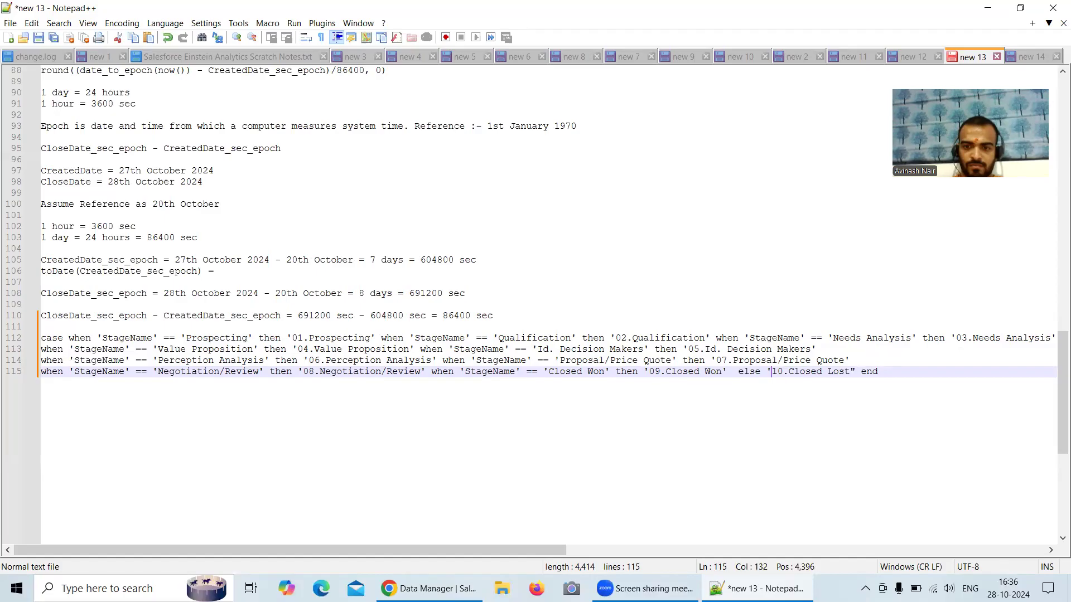
{"action": "left_click", "coordinate": [854, 372]}
{"action": "key", "text": "BackSpace"}
{"action": "type", "text": "'"}
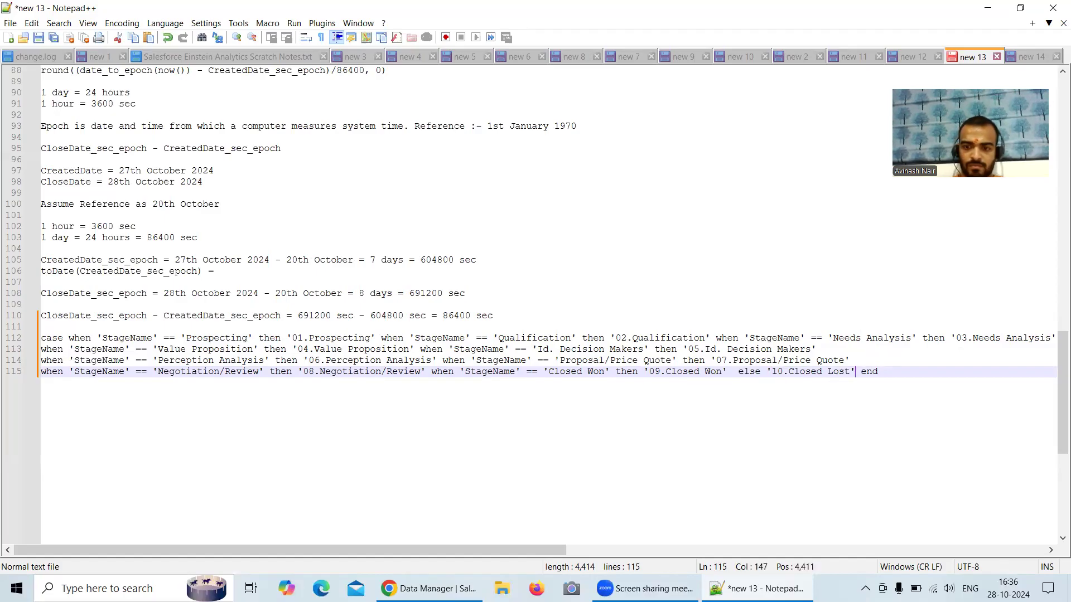
- Remove the single quotes around all three StageName field references on line 112
{"action": "left_click", "coordinate": [101, 338]}
{"action": "key", "text": "BackSpace"}
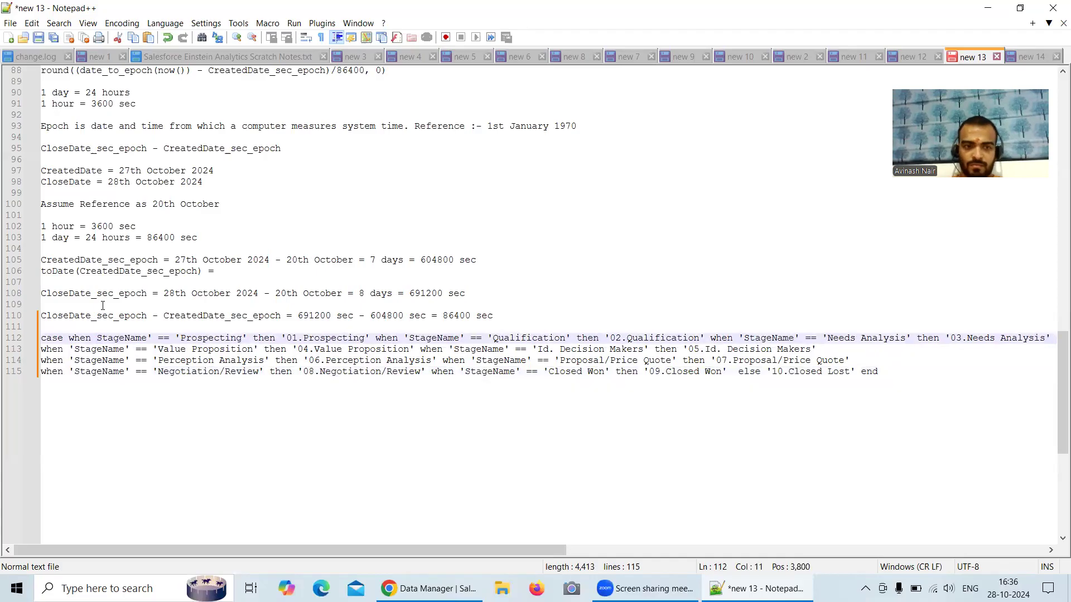
{"action": "left_click", "coordinate": [151, 338]}
{"action": "key", "text": "BackSpace"}
{"action": "left_click", "coordinate": [404, 338]}
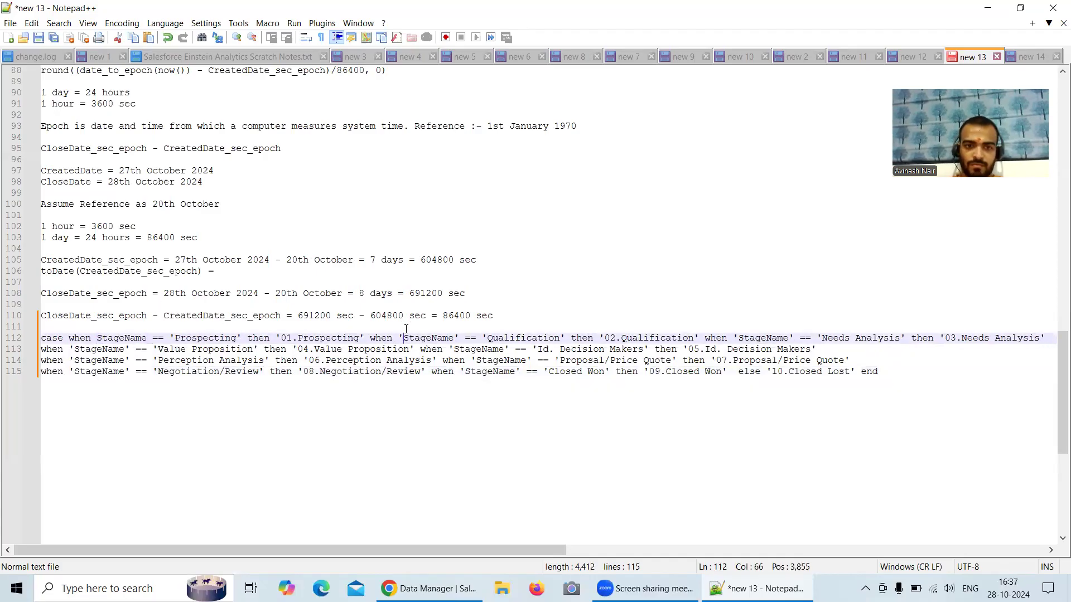
{"action": "key", "text": "BackSpace"}
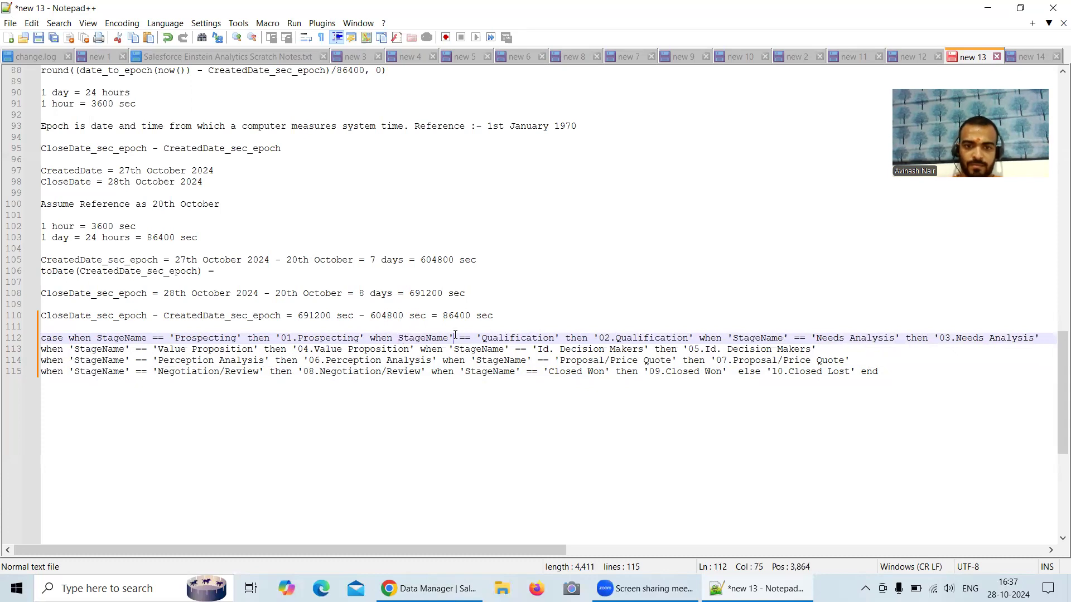
{"action": "key", "text": "BackSpace"}
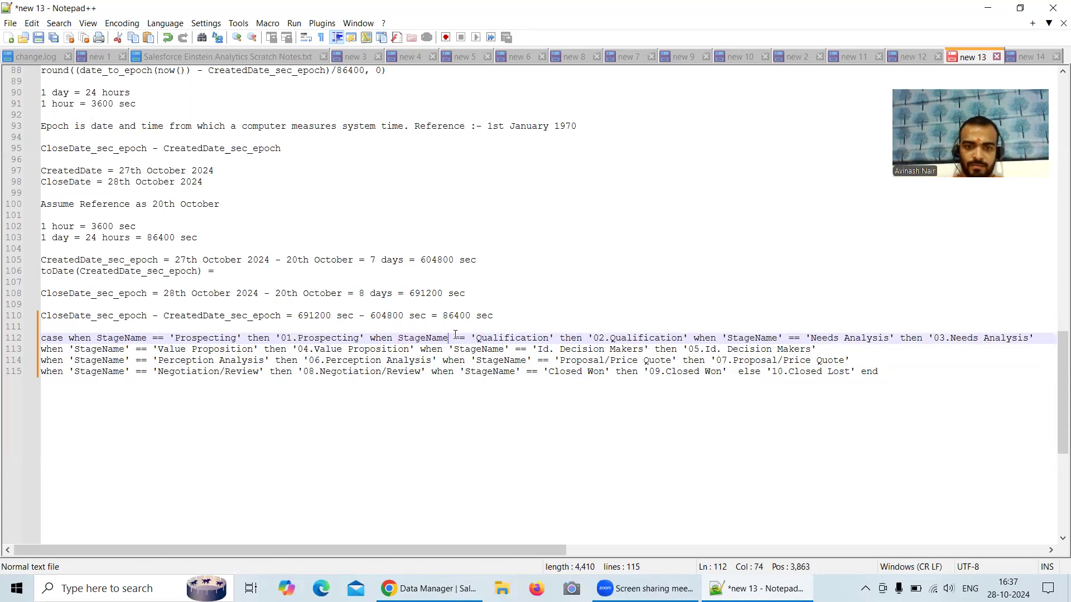
{"action": "left_click", "coordinate": [732, 338]}
{"action": "key", "text": "Left"}
{"action": "key", "text": "BackSpace"}
{"action": "left_click", "coordinate": [778, 339]}
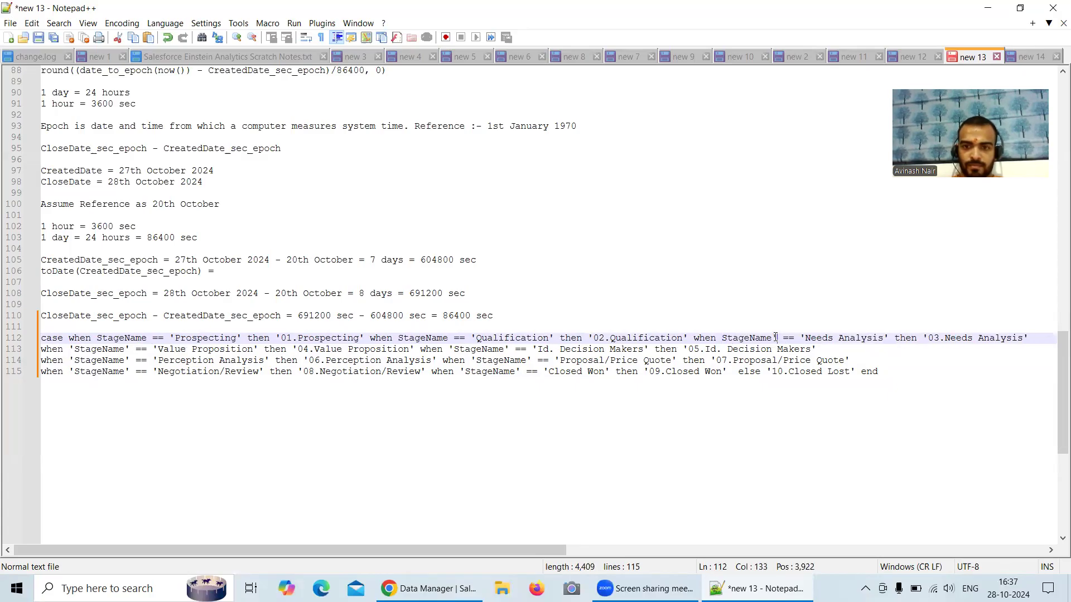
{"action": "key", "text": "BackSpace"}
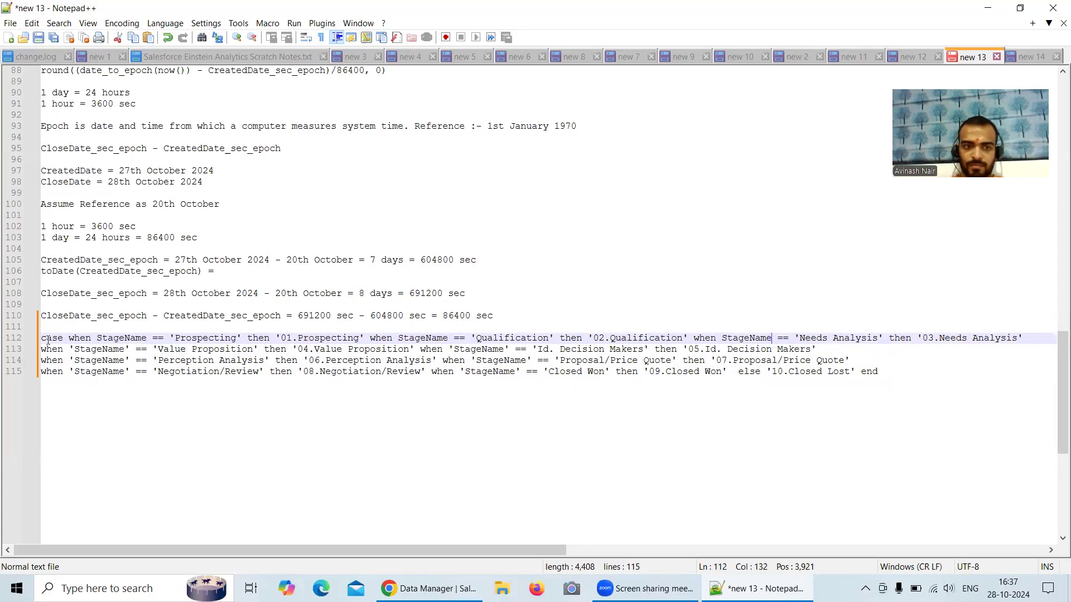
- Remove the single quotes around both StageName field references on line 113
{"action": "left_click", "coordinate": [75, 349]}
{"action": "key", "text": "BackSpace"}
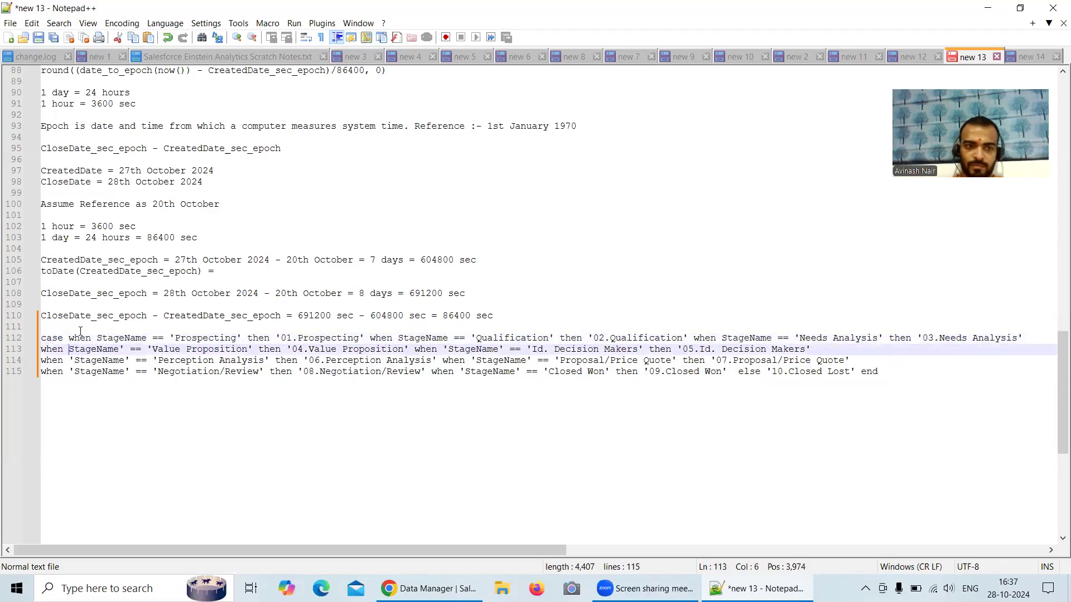
{"action": "left_click", "coordinate": [122, 347]}
{"action": "key", "text": "BackSpace"}
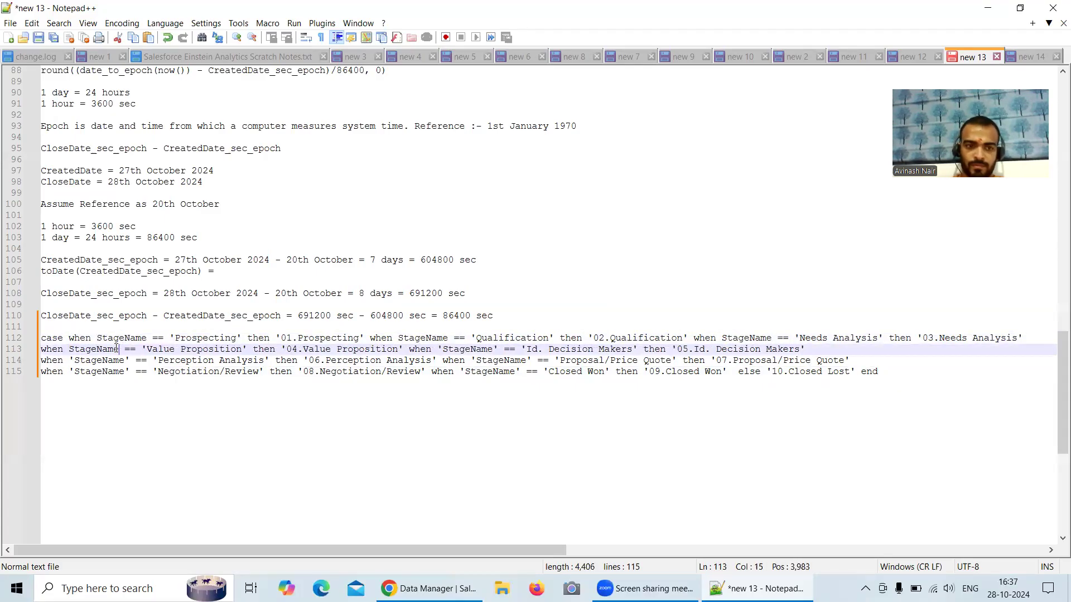
{"action": "left_click", "coordinate": [442, 348]}
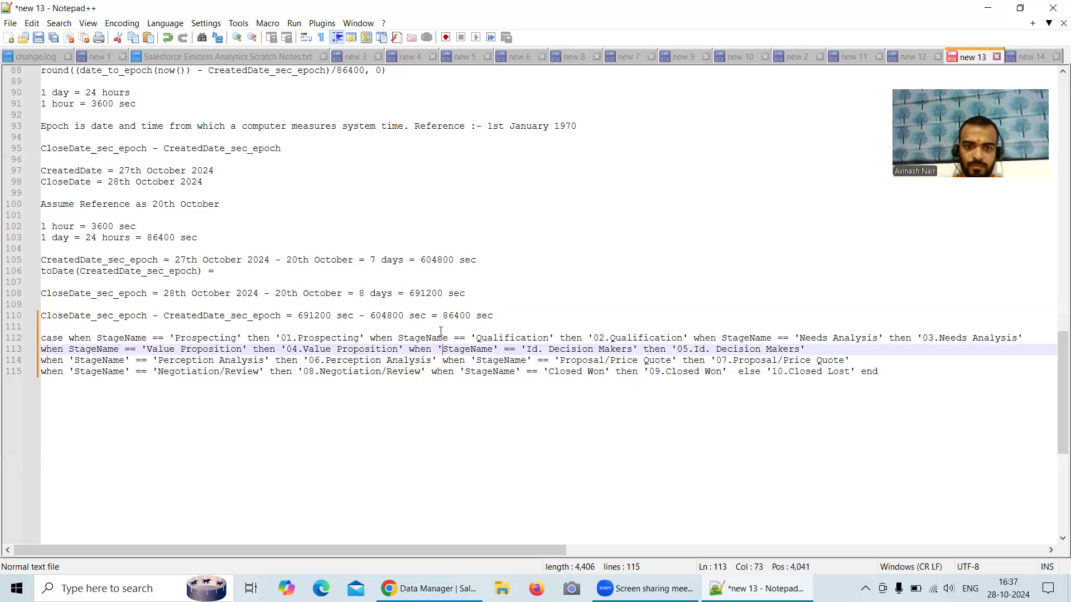
{"action": "key", "text": "BackSpace"}
{"action": "left_click", "coordinate": [492, 350]}
{"action": "key", "text": "BackSpace"}
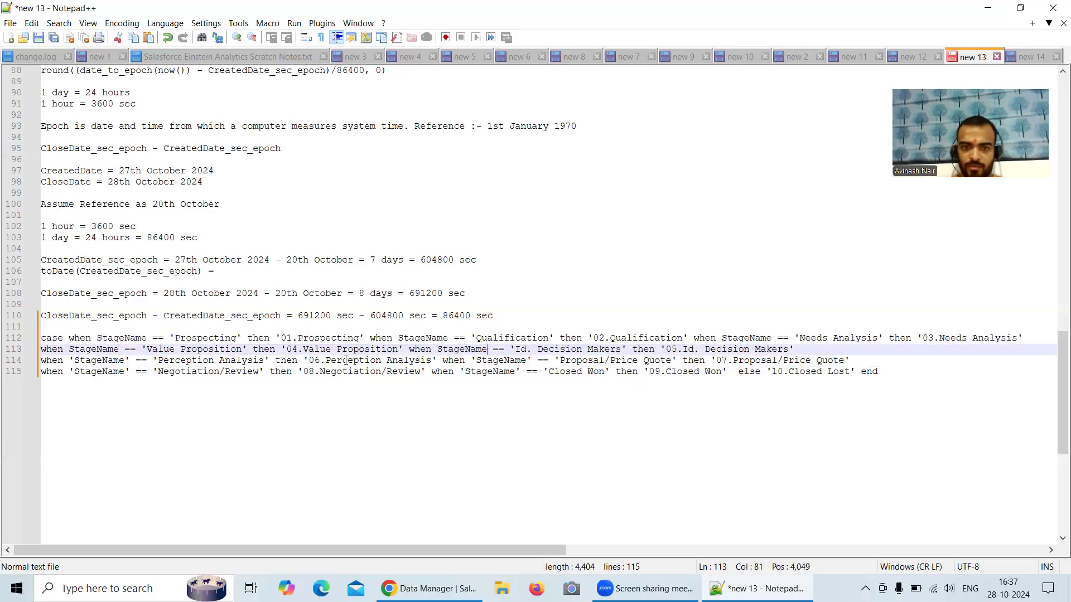
- Remove the single quotes around both StageName field references on line 114
{"action": "left_click", "coordinate": [75, 360]}
{"action": "key", "text": "BackSpace"}
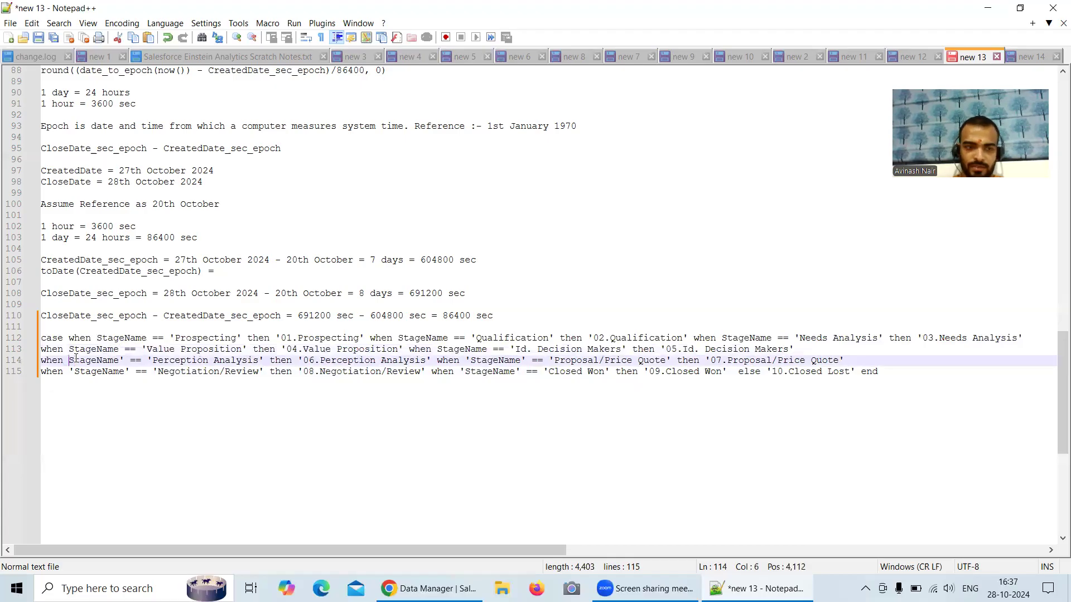
{"action": "left_click", "coordinate": [125, 360]}
{"action": "key", "text": "BackSpace"}
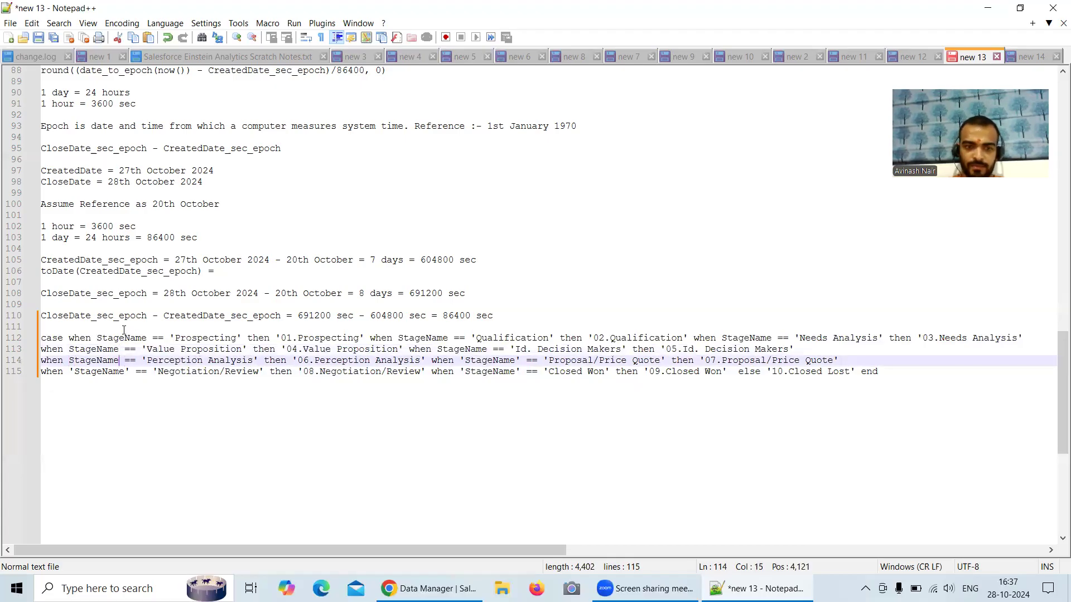
{"action": "left_click", "coordinate": [466, 360]}
{"action": "key", "text": "BackSpace"}
{"action": "left_click", "coordinate": [512, 360]}
{"action": "key", "text": "BackSpace"}
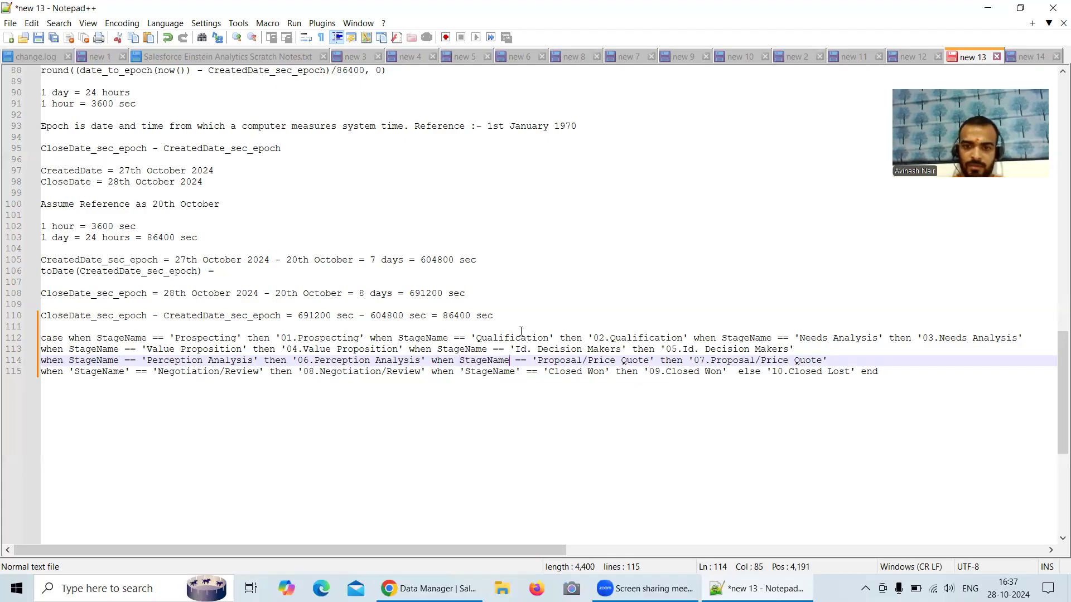
- Remove the single quotes around both StageName references on line 115 and copy the whole case expression from lines 112 to 115
{"action": "left_click", "coordinate": [75, 372]}
{"action": "key", "text": "BackSpace"}
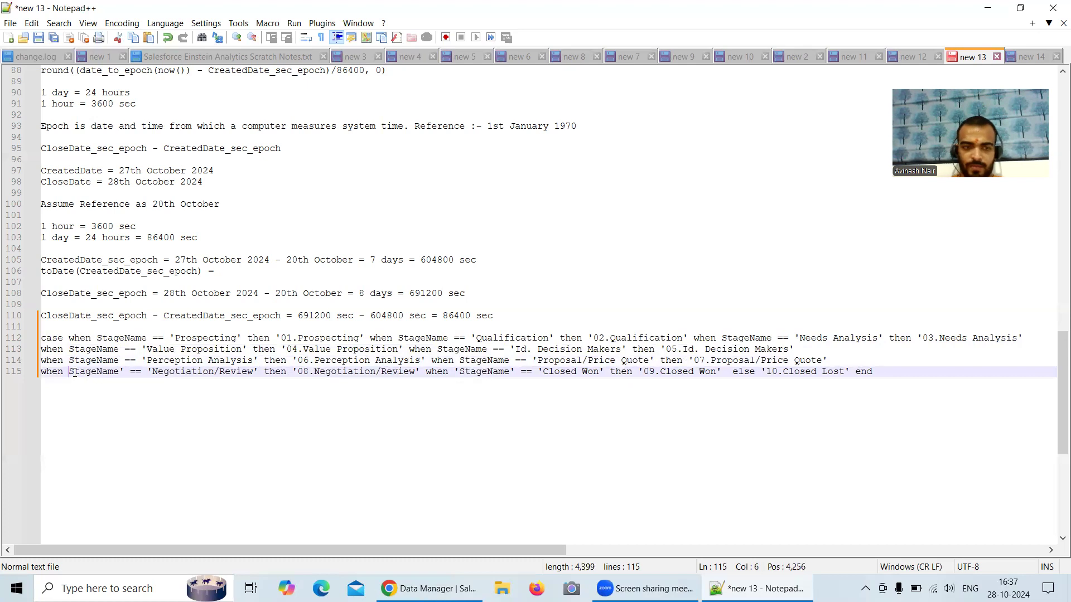
{"action": "left_click", "coordinate": [123, 372]}
{"action": "key", "text": "BackSpace"}
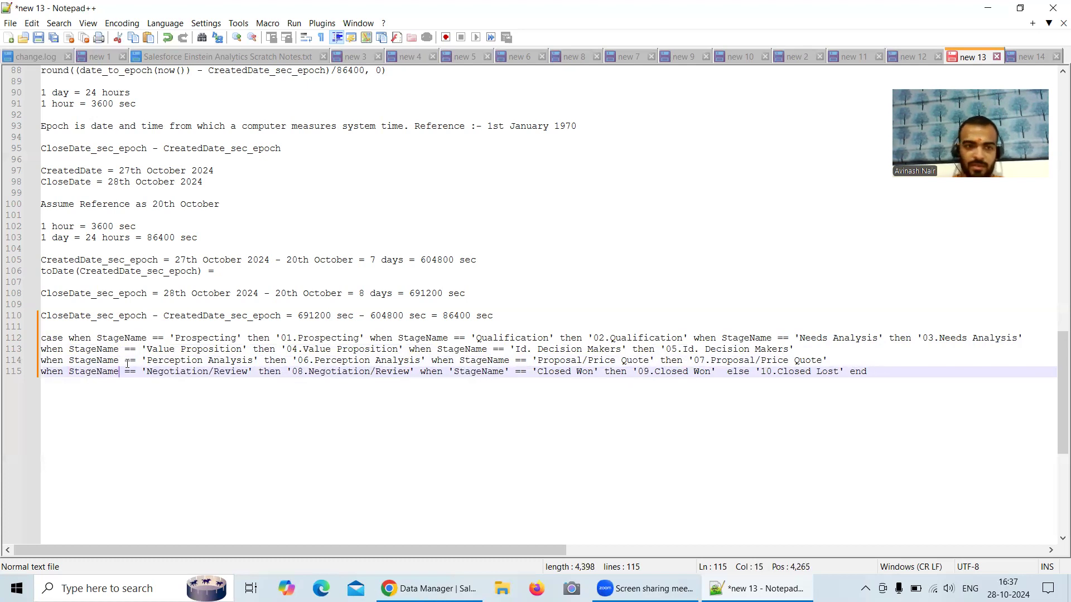
{"action": "left_click", "coordinate": [454, 372]}
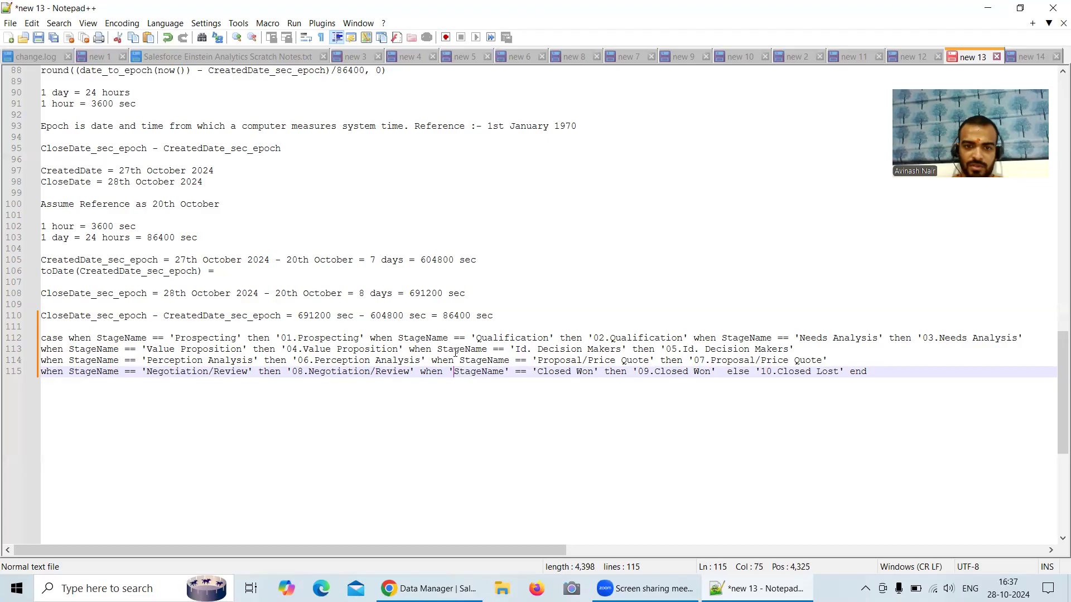
{"action": "key", "text": "BackSpace"}
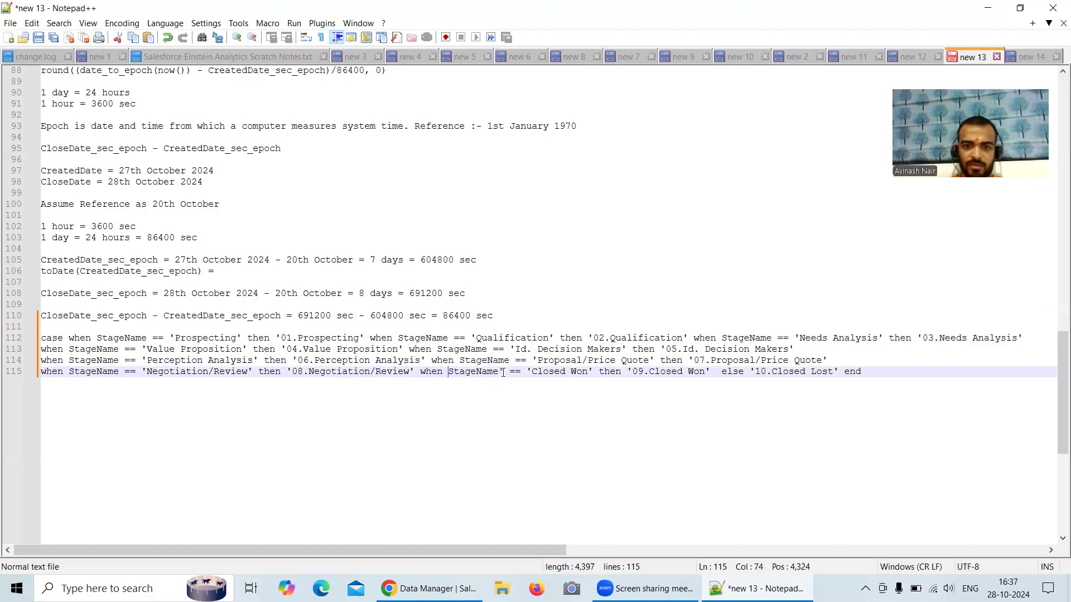
{"action": "key", "text": "BackSpace"}
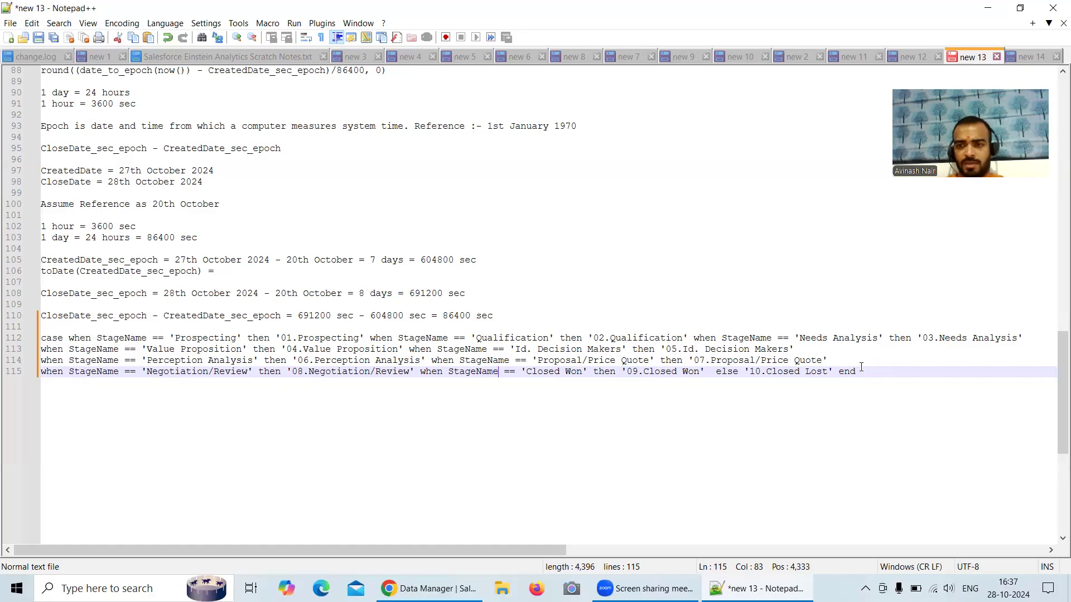
{"action": "left_click_drag", "start_coordinate": [861, 370], "coordinate": [43, 345]}
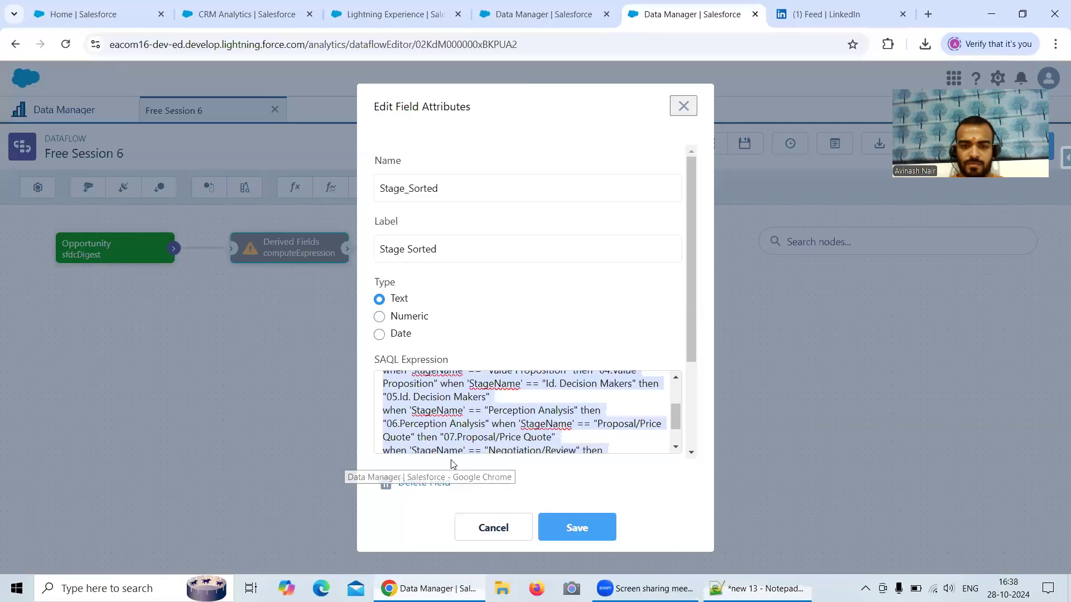
{"action": "left_click", "coordinate": [430, 524]}
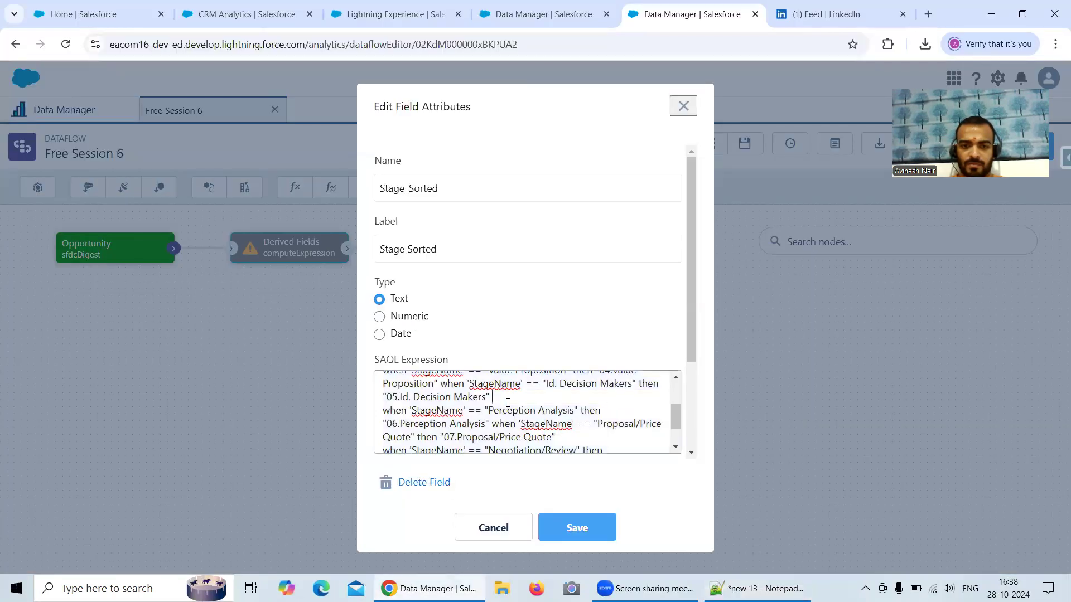
{"action": "key", "text": "ctrl+a"}
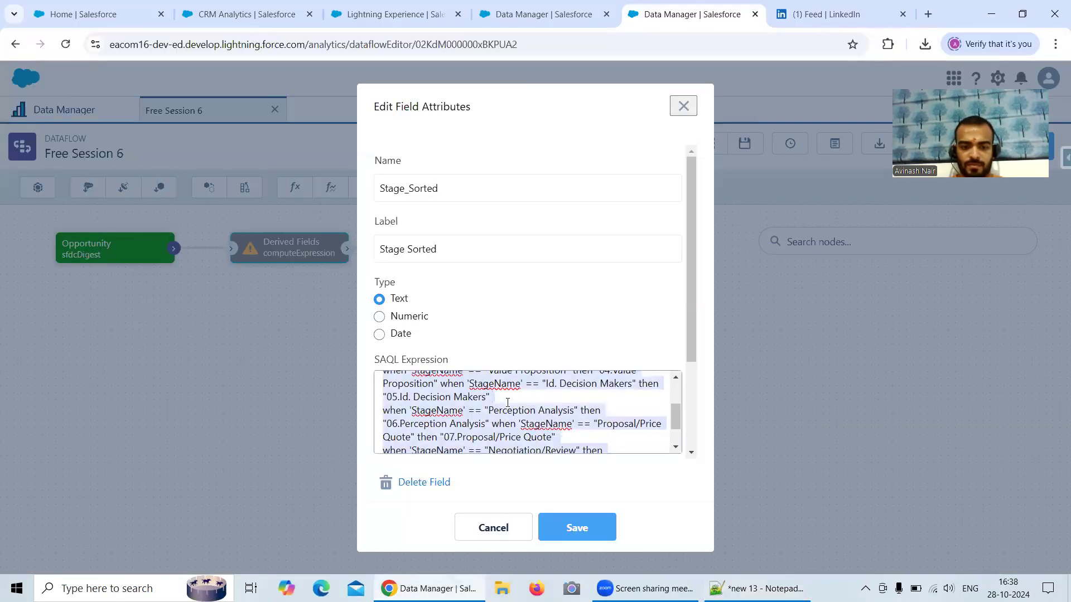
{"action": "key", "text": "ctrl+v"}
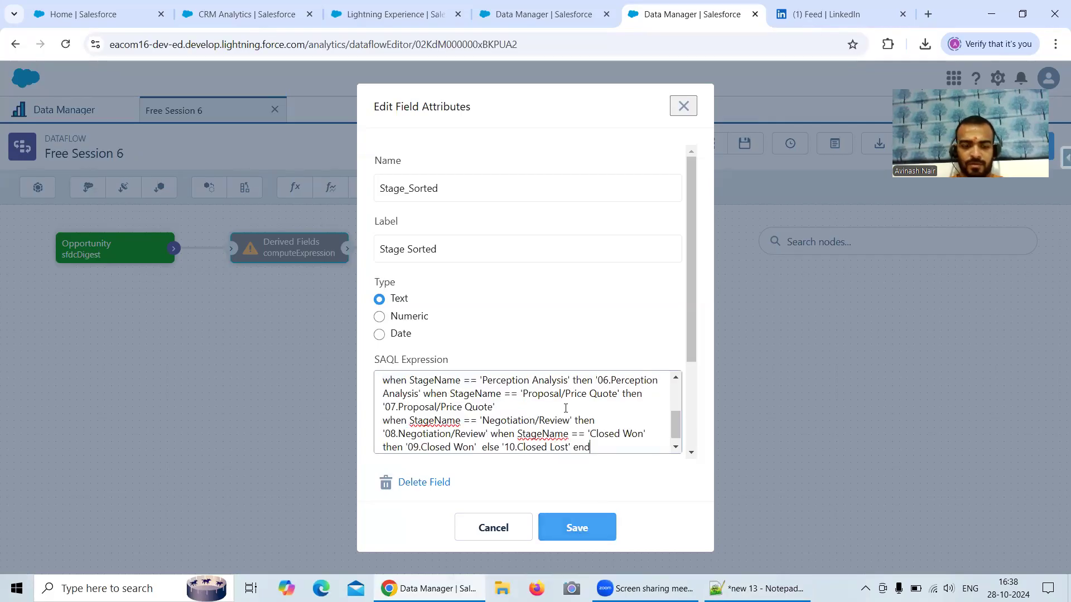
{"action": "key", "text": "ctrl+z"}
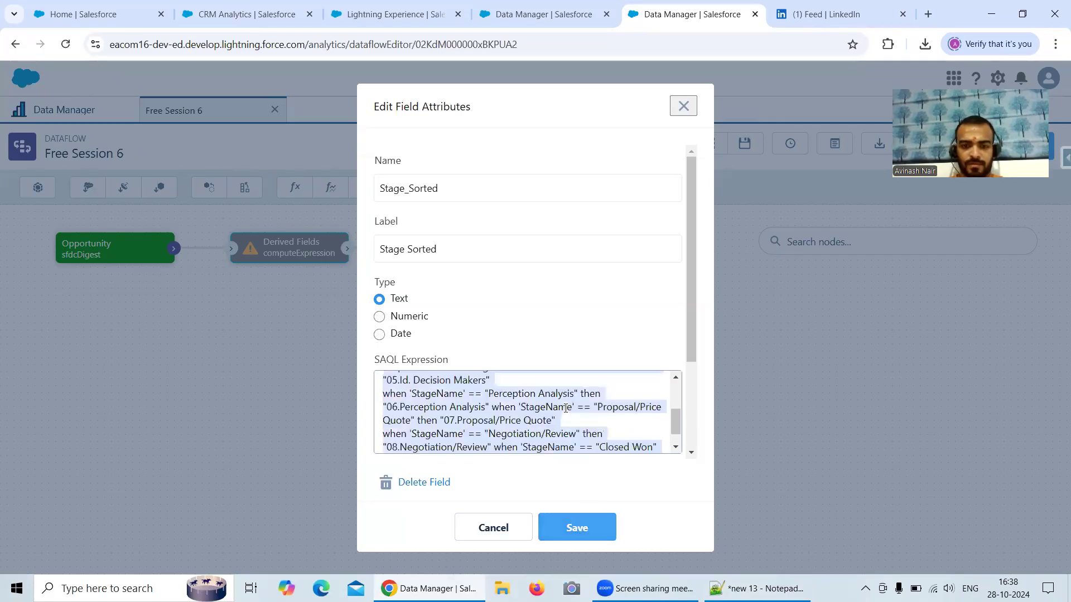
- Switch to the Free Session 11 recipe in Chrome and add a custom formula containing the copied StageName case expression to Creation of Derived Fields
{"action": "left_click", "coordinate": [545, 21]}
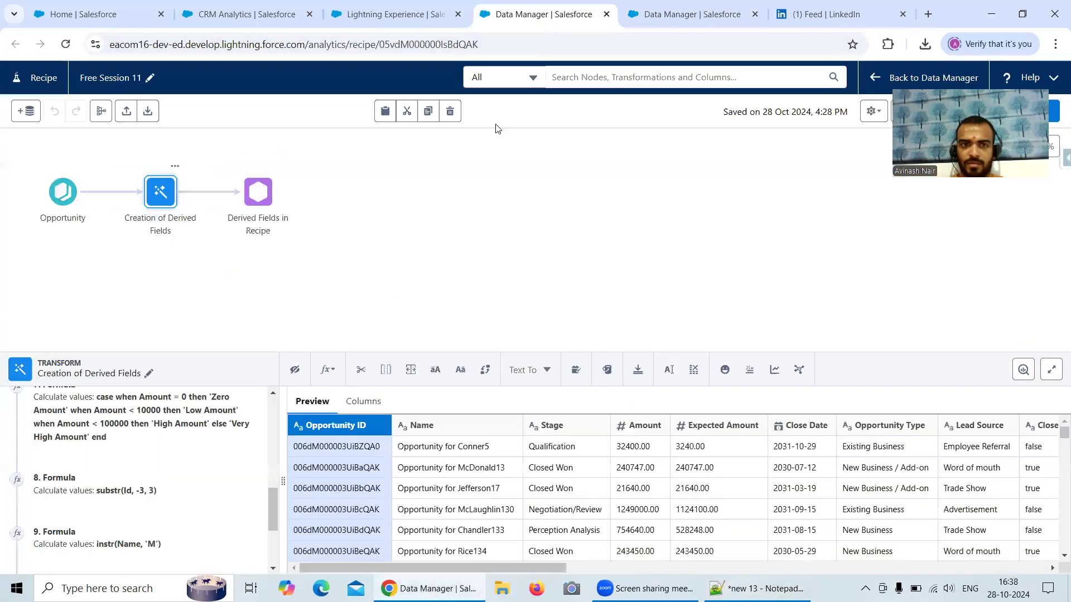
{"action": "left_click", "coordinate": [328, 371]}
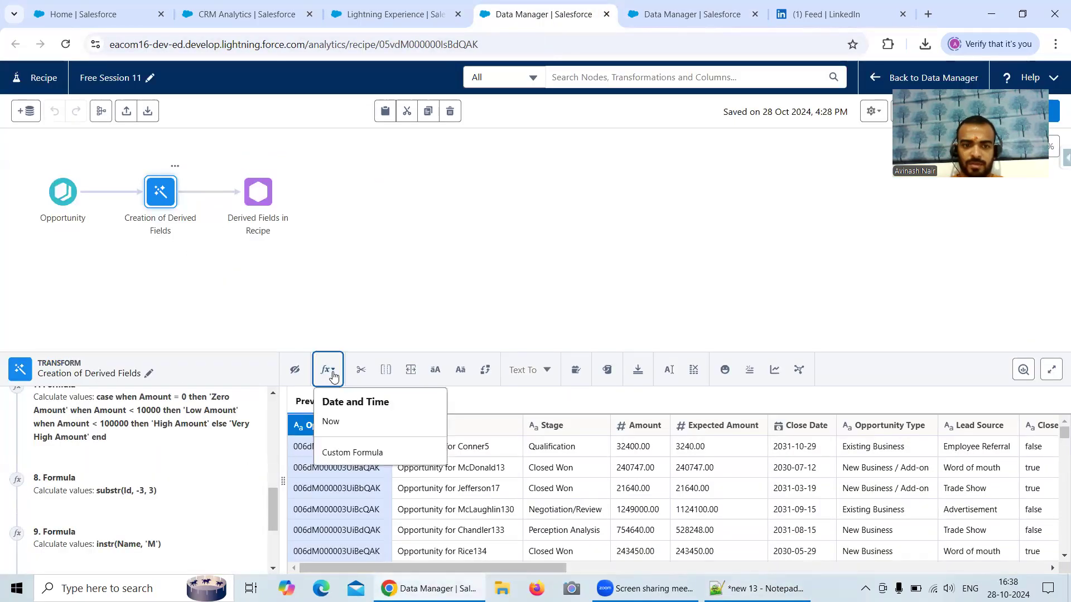
{"action": "left_click", "coordinate": [358, 456]}
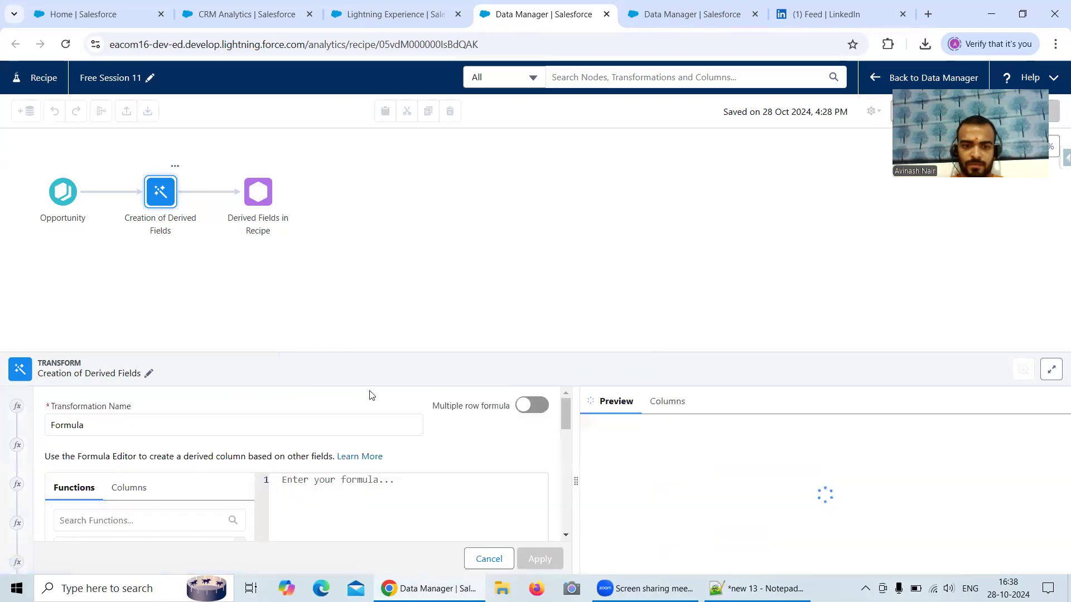
{"action": "scroll", "coordinate": [470, 453], "scroll_direction": "down", "scroll_amount": 1}
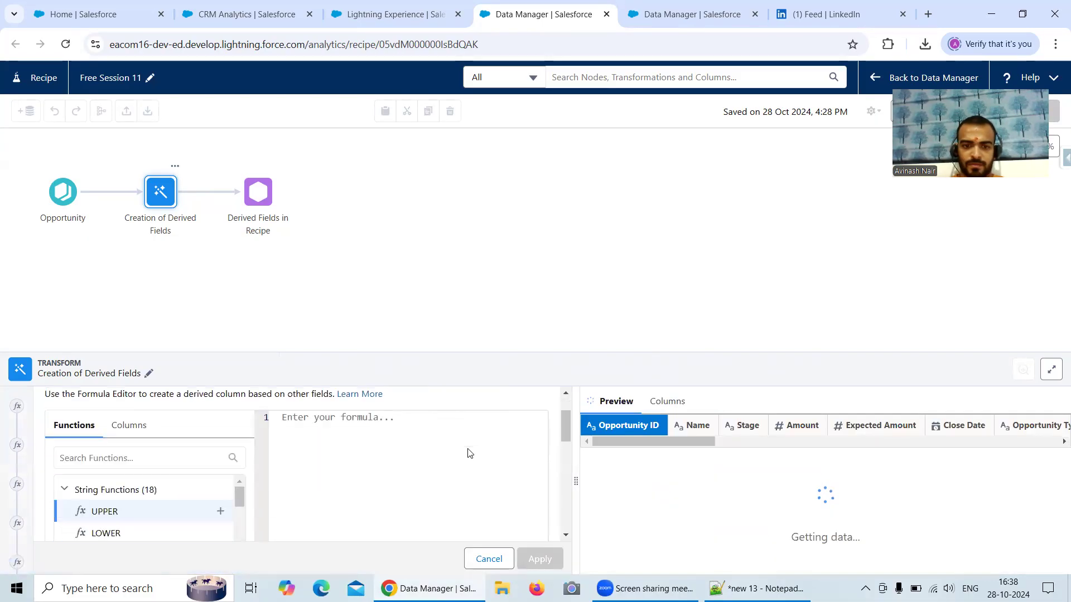
{"action": "left_click", "coordinate": [381, 418]}
{"action": "key", "text": "ctrl+v"}
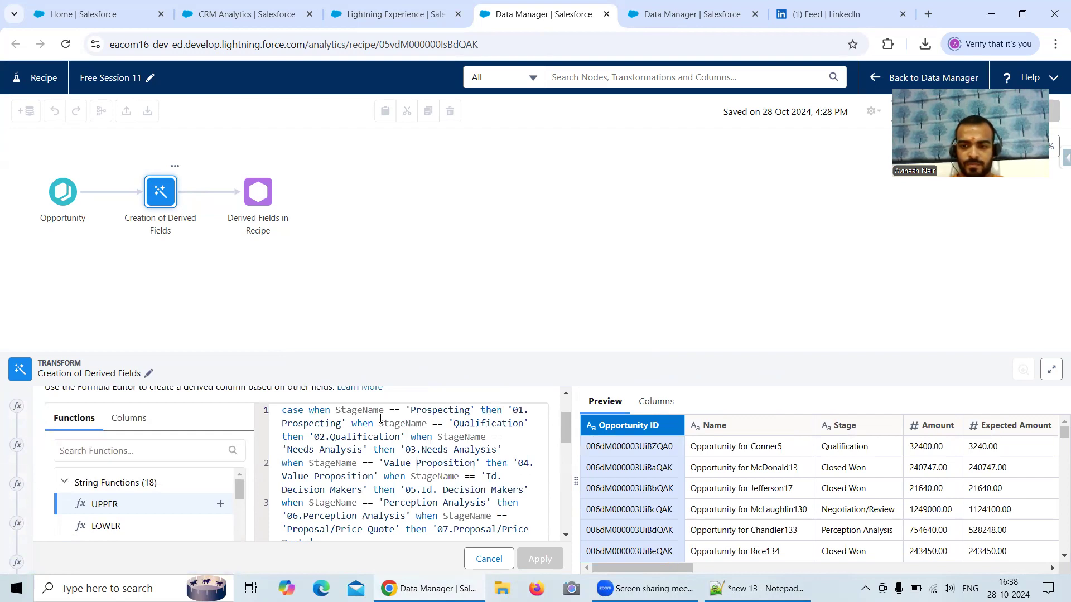
- Copy the field name Stage_Sorted from the field attributes in the Free Session 6 dataflow
{"action": "scroll", "coordinate": [564, 430], "scroll_direction": "down", "scroll_amount": 3}
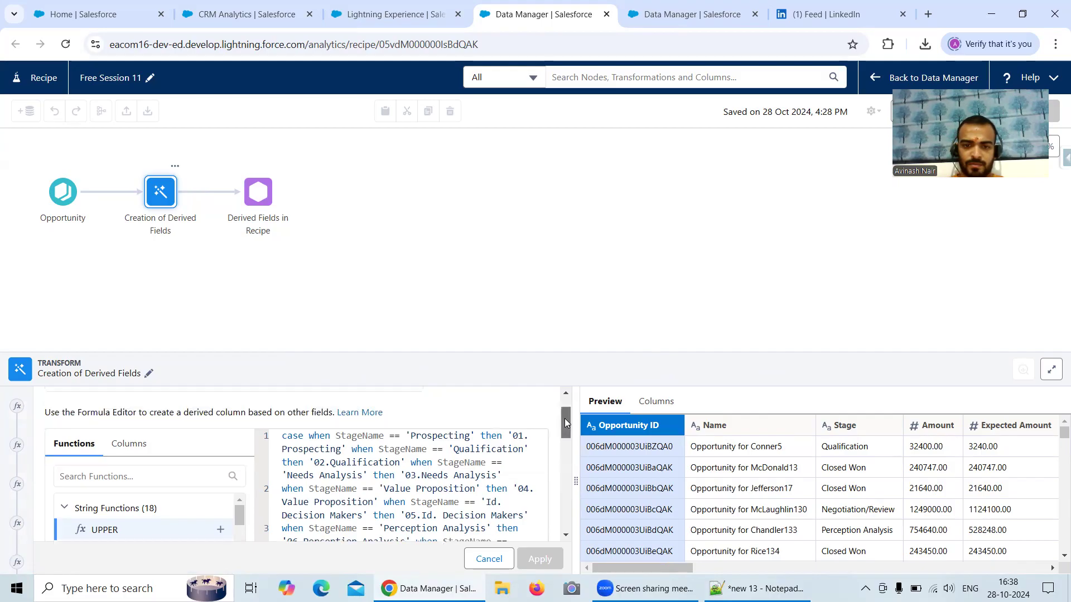
{"action": "left_click_drag", "start_coordinate": [565, 444], "coordinate": [566, 393]}
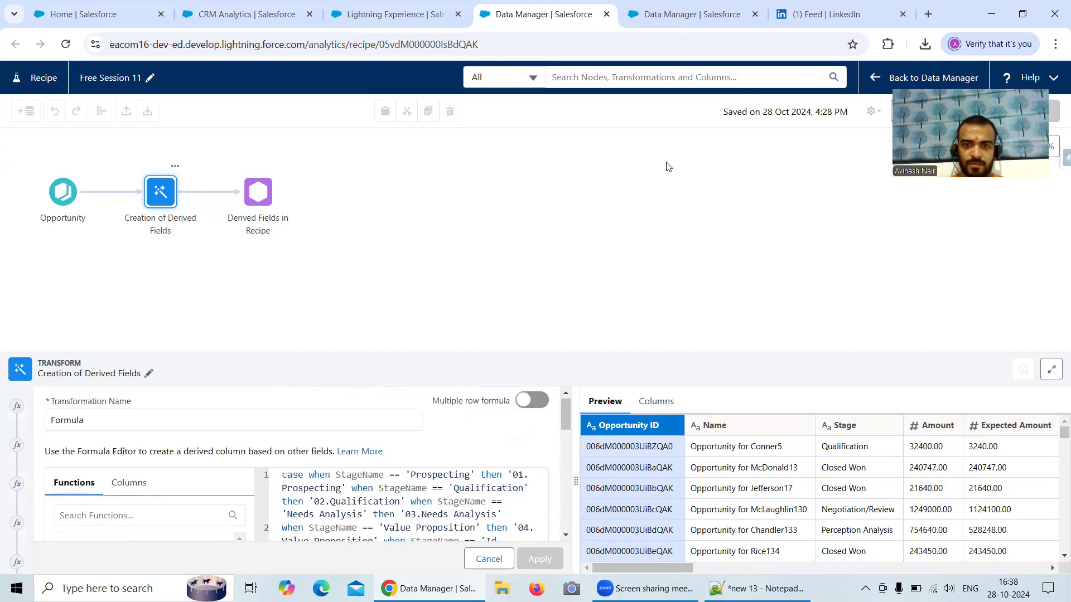
{"action": "left_click", "coordinate": [649, 21]}
{"action": "left_click_drag", "start_coordinate": [442, 189], "coordinate": [363, 187]}
{"action": "key", "text": "ctrl+c"}
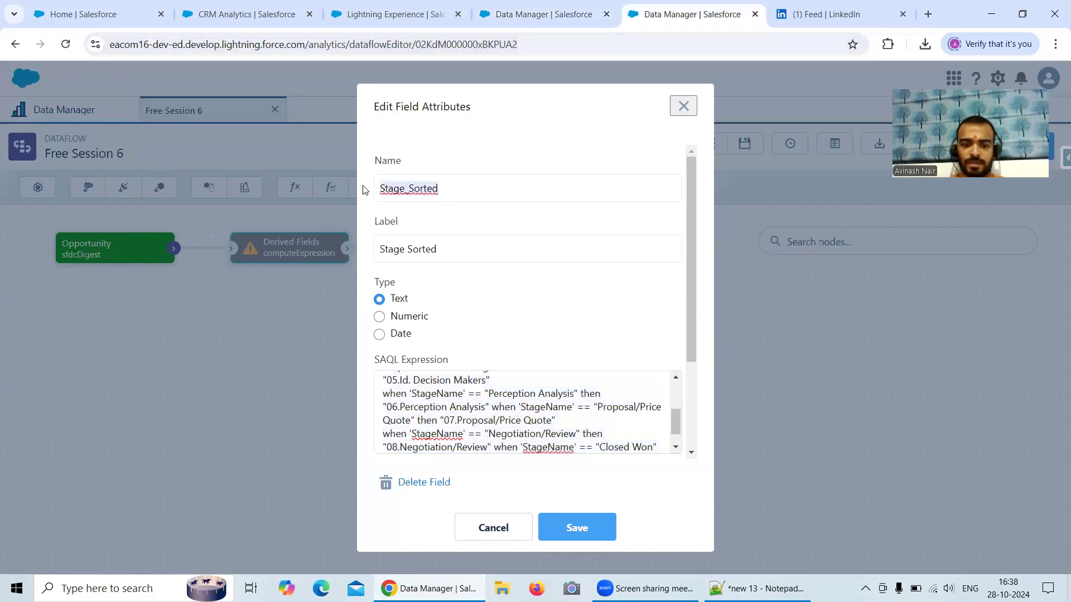
- Set both the column label and the API name of the recipe's new formula column to Stage_Sorted
{"action": "left_click", "coordinate": [540, 24]}
{"action": "left_click", "coordinate": [538, 21]}
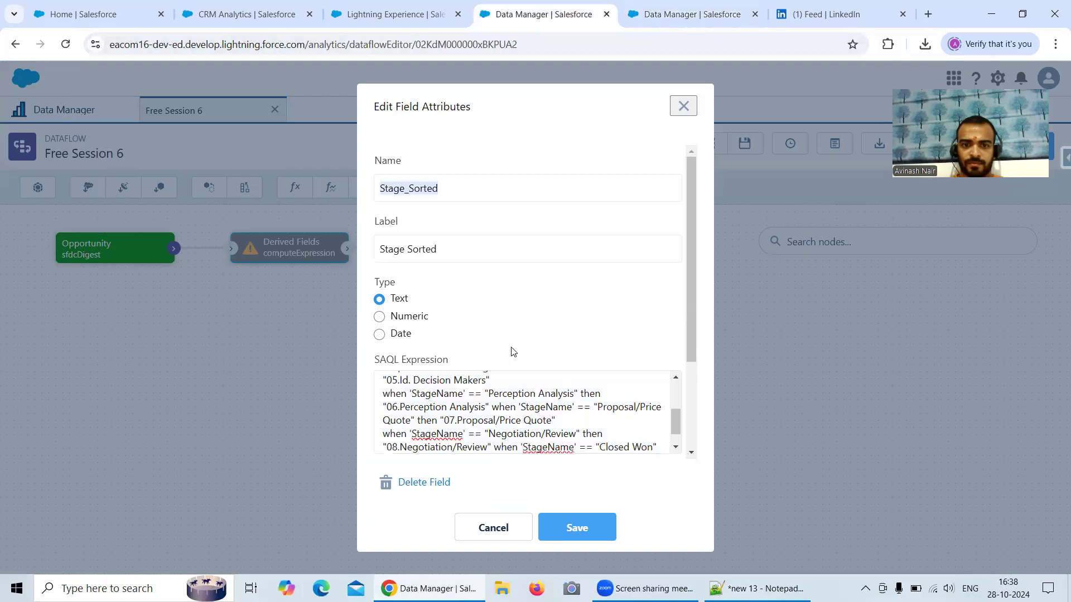
{"action": "left_click", "coordinate": [680, 21]}
{"action": "scroll", "coordinate": [377, 523], "scroll_direction": "down", "scroll_amount": 5}
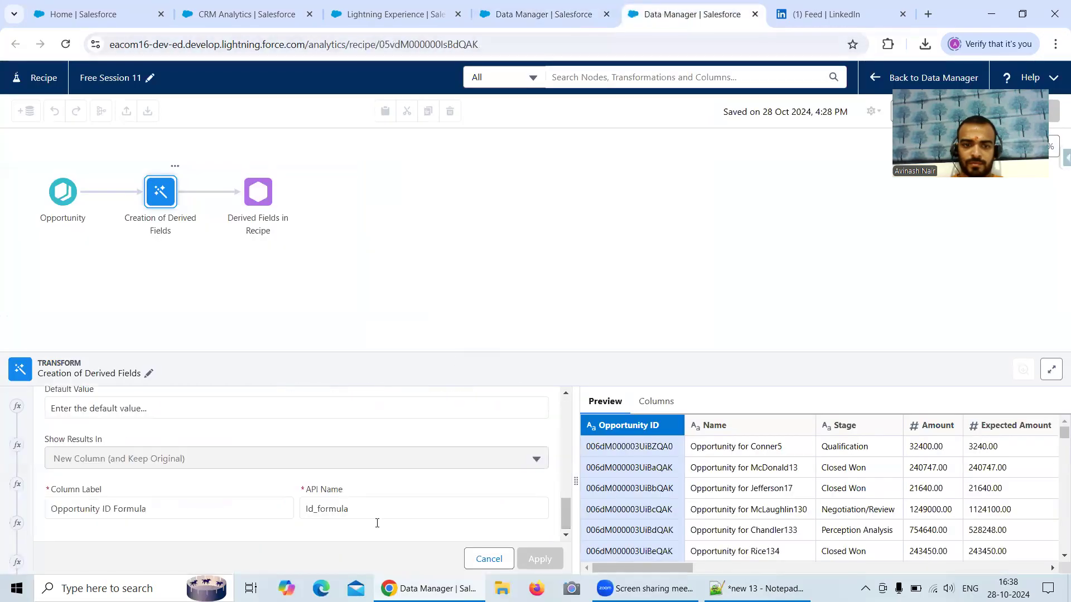
{"action": "left_click_drag", "start_coordinate": [145, 514], "coordinate": [11, 510]}
{"action": "type", "text": "Stage_Sorted"}
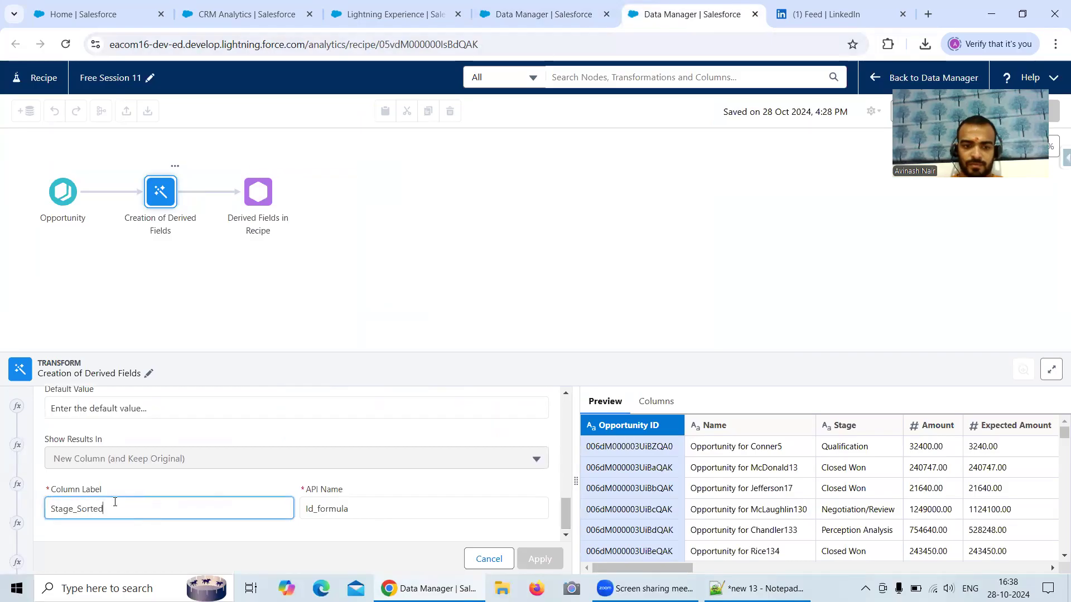
{"action": "left_click_drag", "start_coordinate": [368, 502], "coordinate": [292, 505]}
{"action": "key", "text": "ctrl+v"}
- Set the output type of the Stage_Sorted formula column to Text
{"action": "scroll", "coordinate": [196, 444], "scroll_direction": "up", "scroll_amount": 3}
{"action": "left_click", "coordinate": [179, 431]}
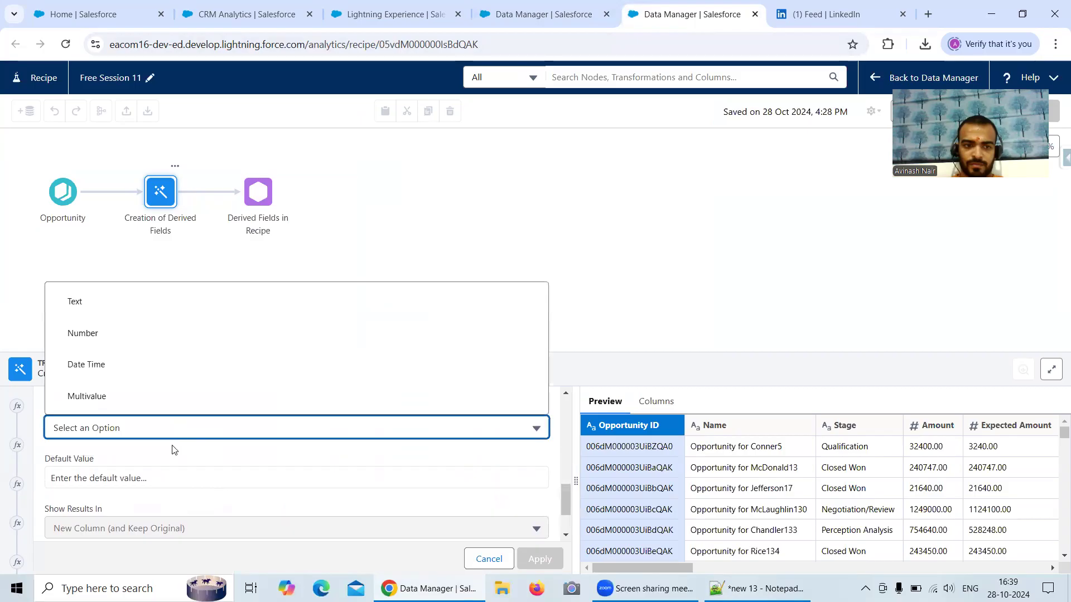
{"action": "left_click", "coordinate": [127, 310]}
{"action": "scroll", "coordinate": [573, 537], "scroll_direction": "down", "scroll_amount": 2}
- Join the line starting with the 'Negotiation/Review' condition to the line above it in the case expression and try to apply the formula
{"action": "left_click_drag", "start_coordinate": [566, 513], "coordinate": [561, 423]}
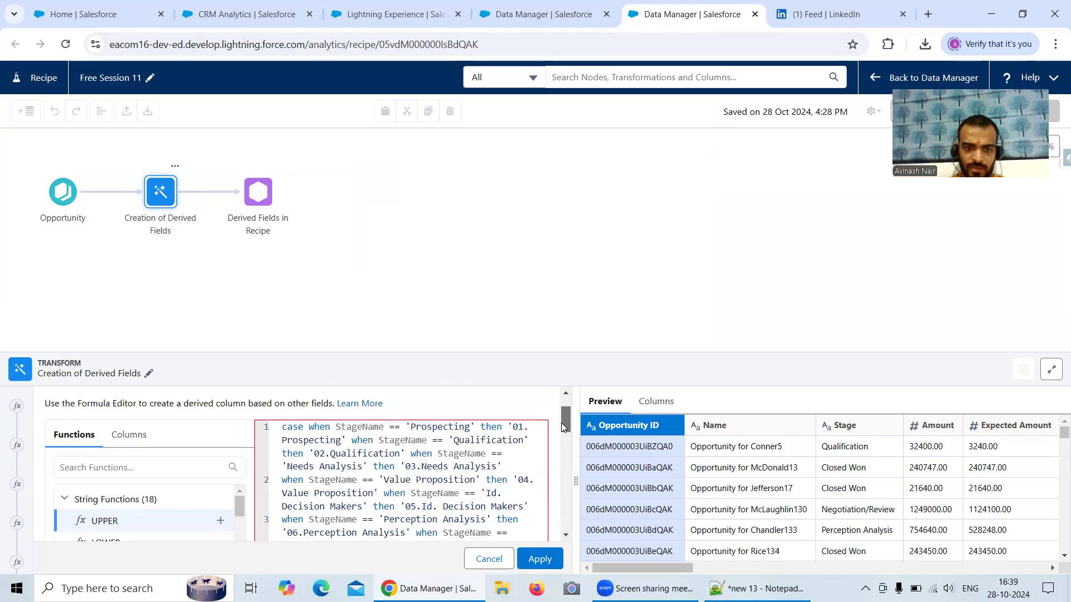
{"action": "left_click_drag", "start_coordinate": [561, 422], "coordinate": [561, 427]}
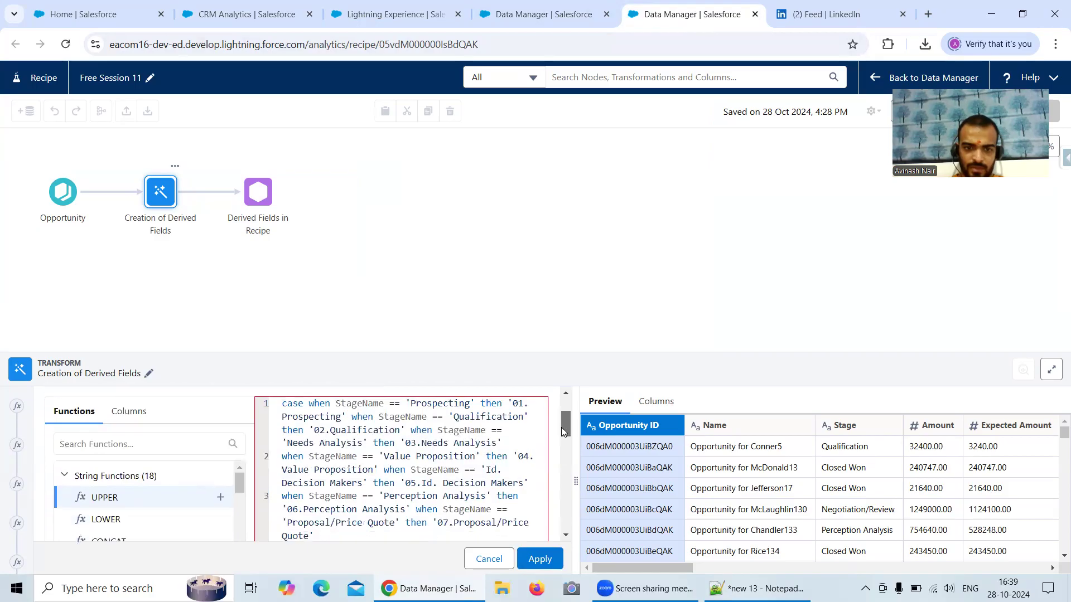
{"action": "left_click_drag", "start_coordinate": [561, 427], "coordinate": [561, 432]}
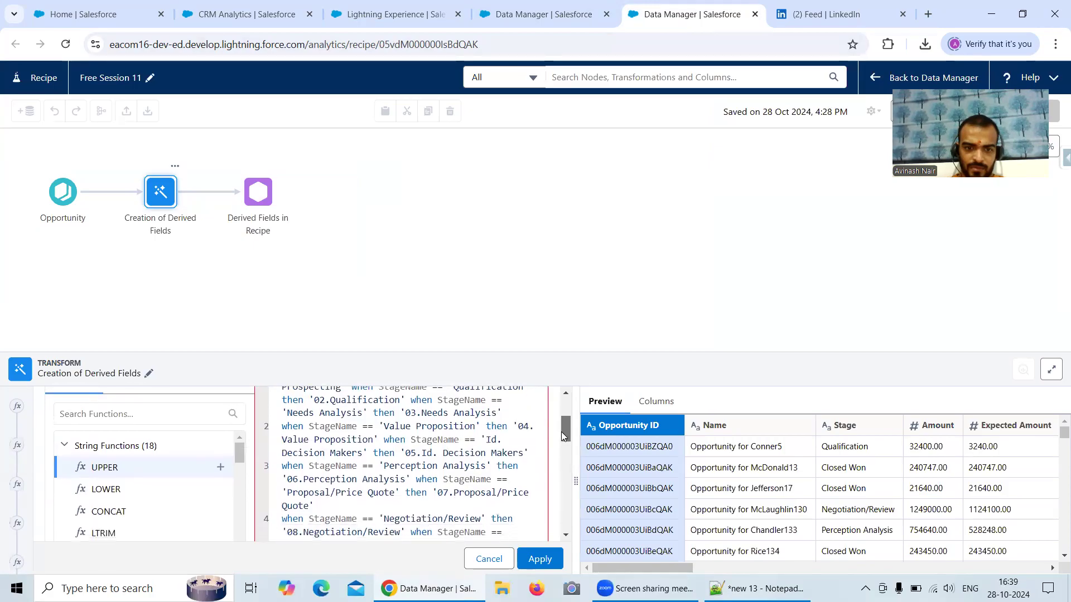
{"action": "triple_click", "coordinate": [284, 519]}
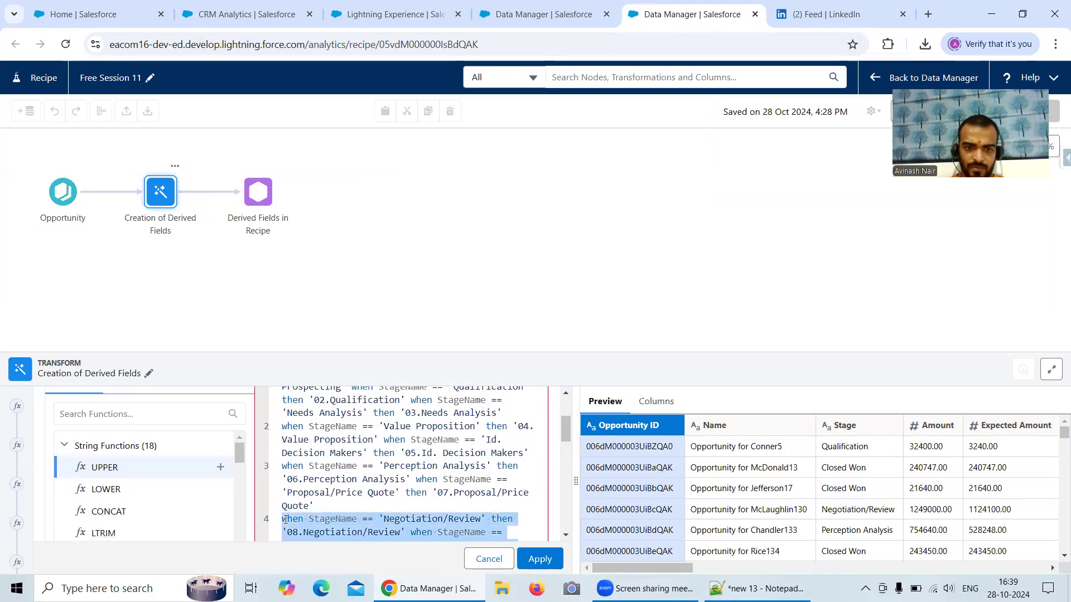
{"action": "left_click", "coordinate": [326, 512]}
{"action": "left_click", "coordinate": [285, 519]}
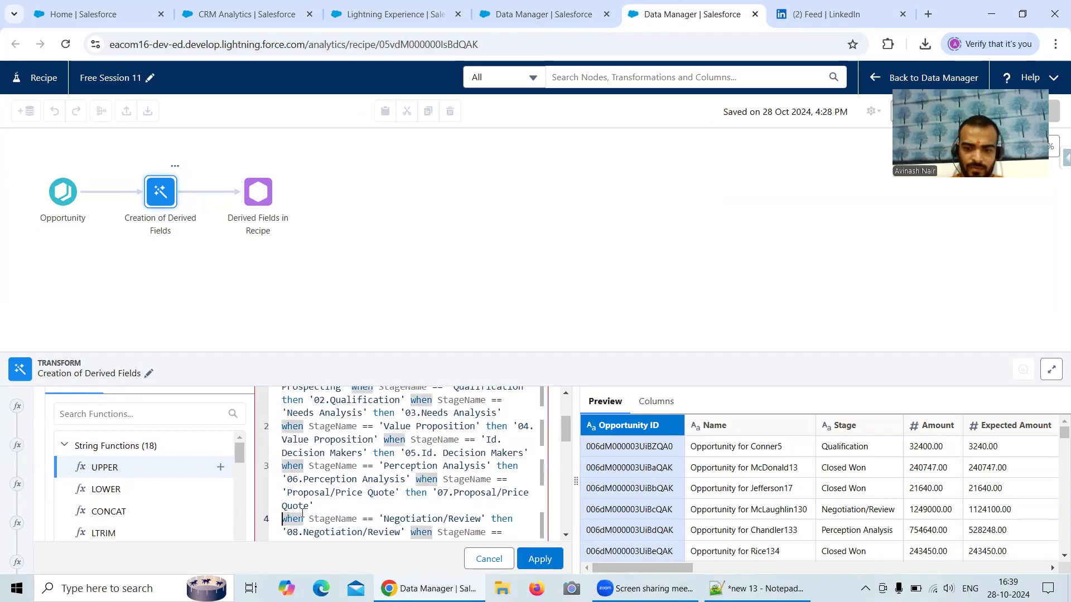
{"action": "key", "text": "BackSpace"}
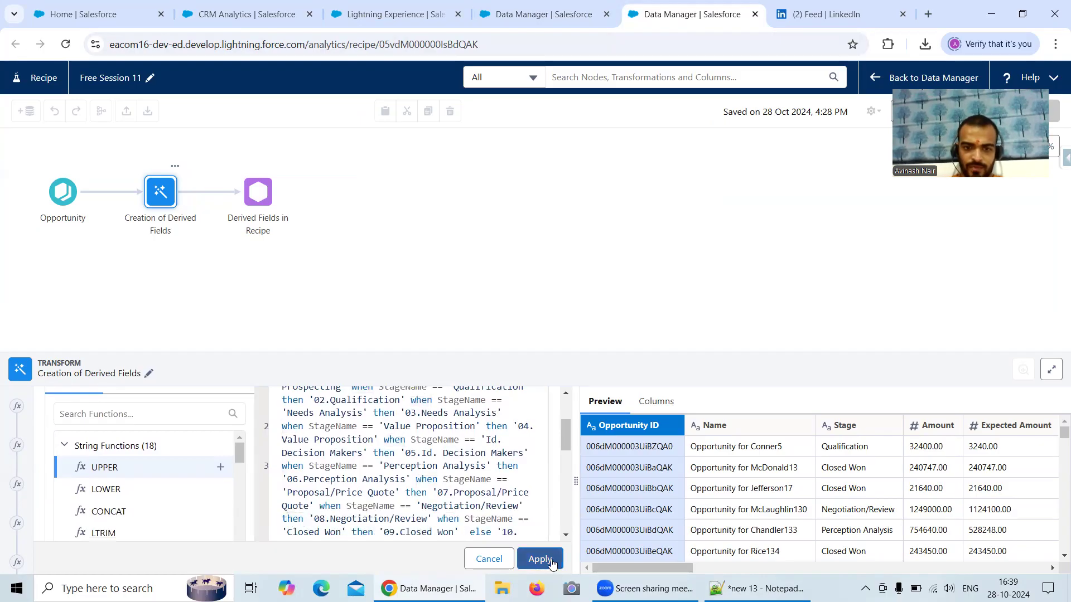
{"action": "scroll", "coordinate": [568, 443], "scroll_direction": "down", "scroll_amount": 1}
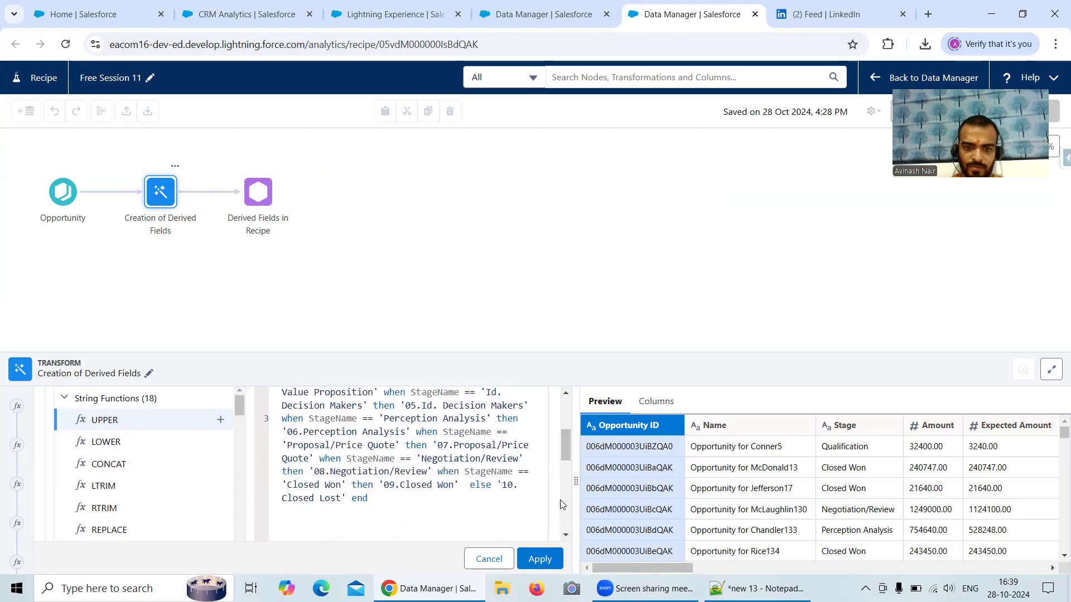
{"action": "left_click", "coordinate": [542, 559]}
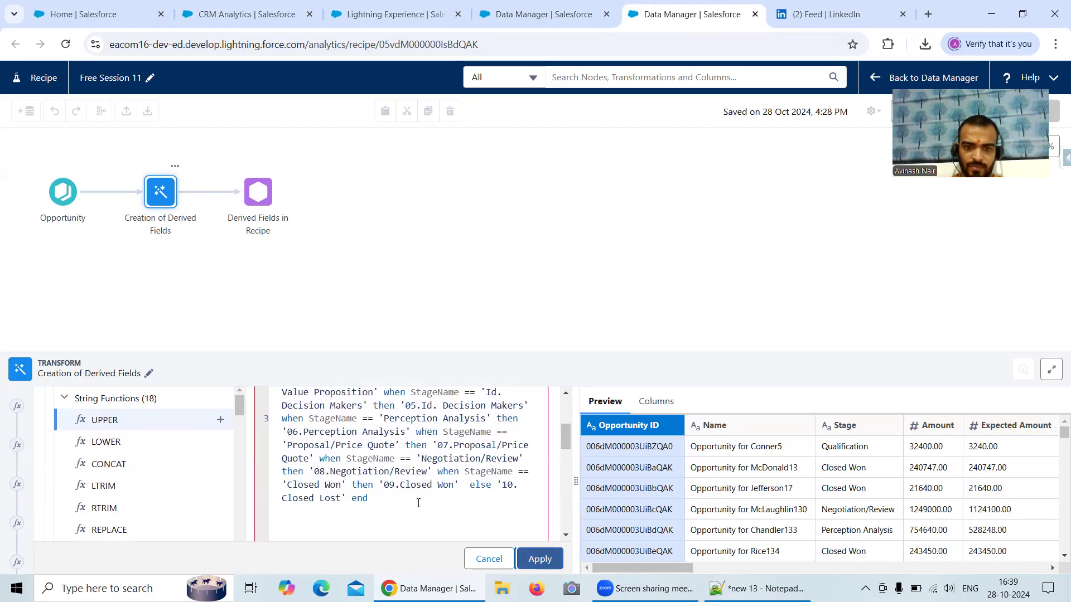
- Replace every == with = in the StageName comparisons of the case expression and apply the Stage_Sorted formula
{"action": "scroll", "coordinate": [569, 469], "scroll_direction": "down", "scroll_amount": 3}
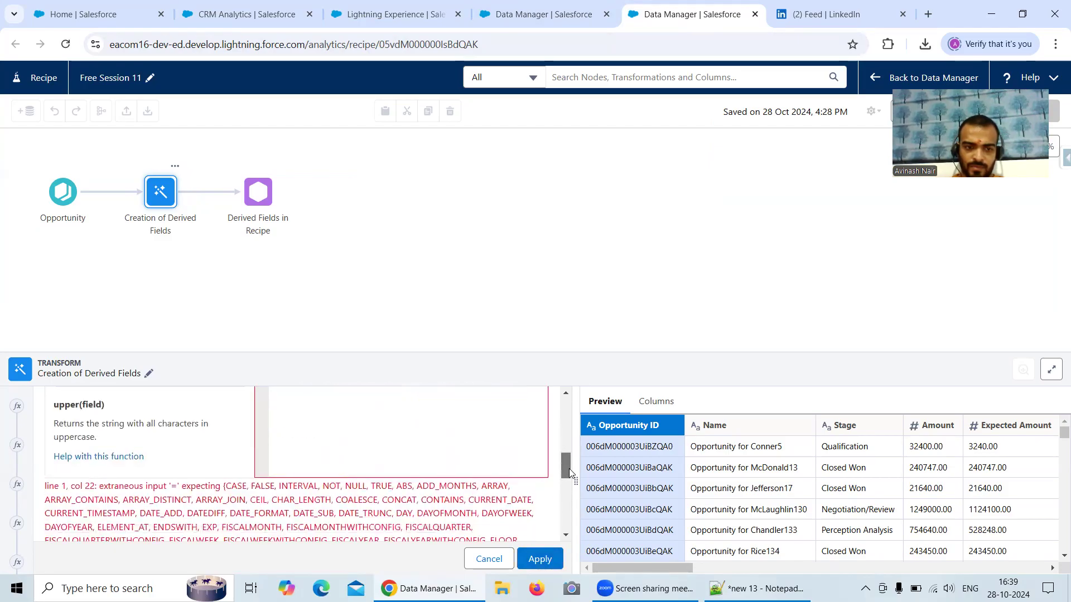
{"action": "left_click_drag", "start_coordinate": [569, 469], "coordinate": [568, 420]}
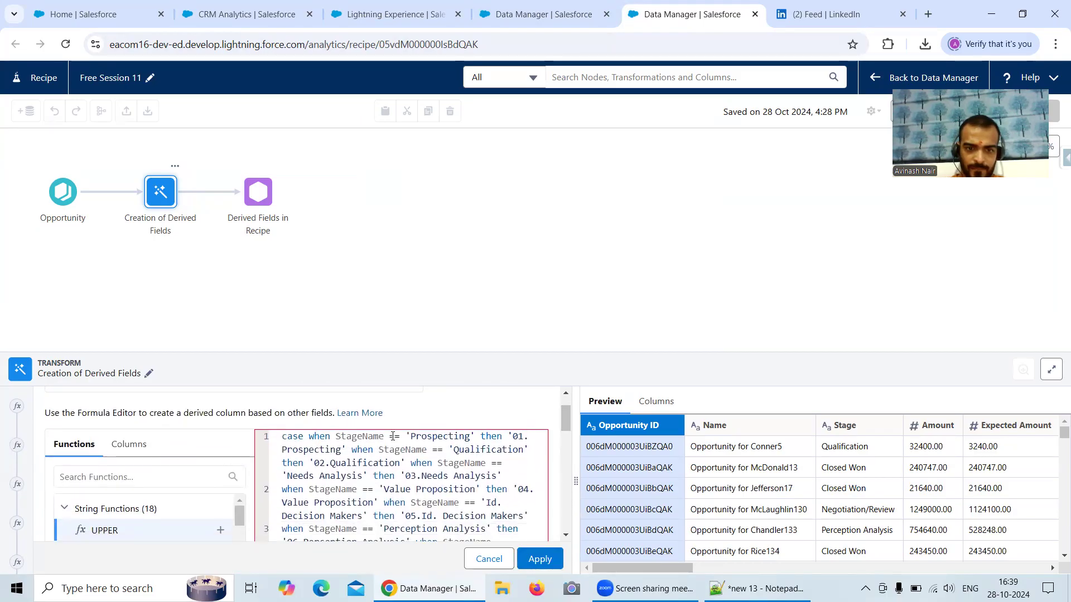
{"action": "key", "text": "BackSpace"}
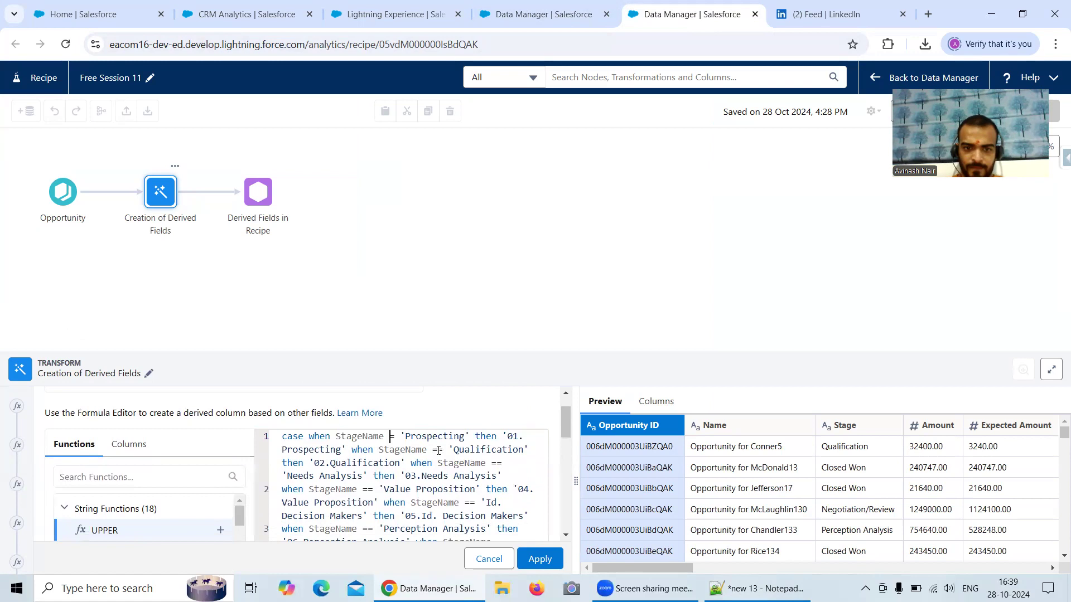
{"action": "key", "text": "BackSpace"}
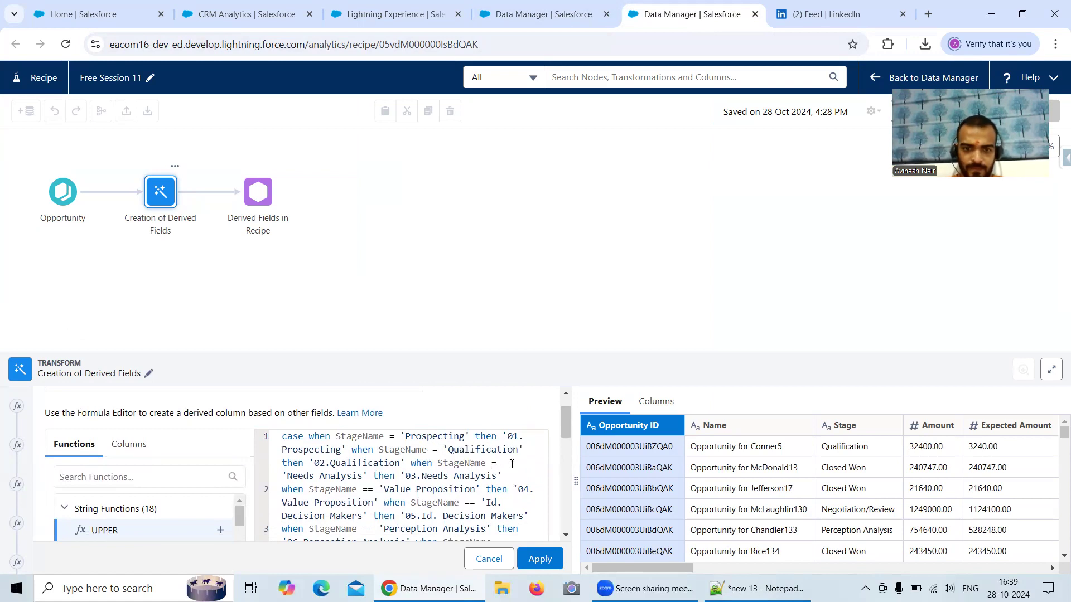
{"action": "key", "text": "BackSpace"}
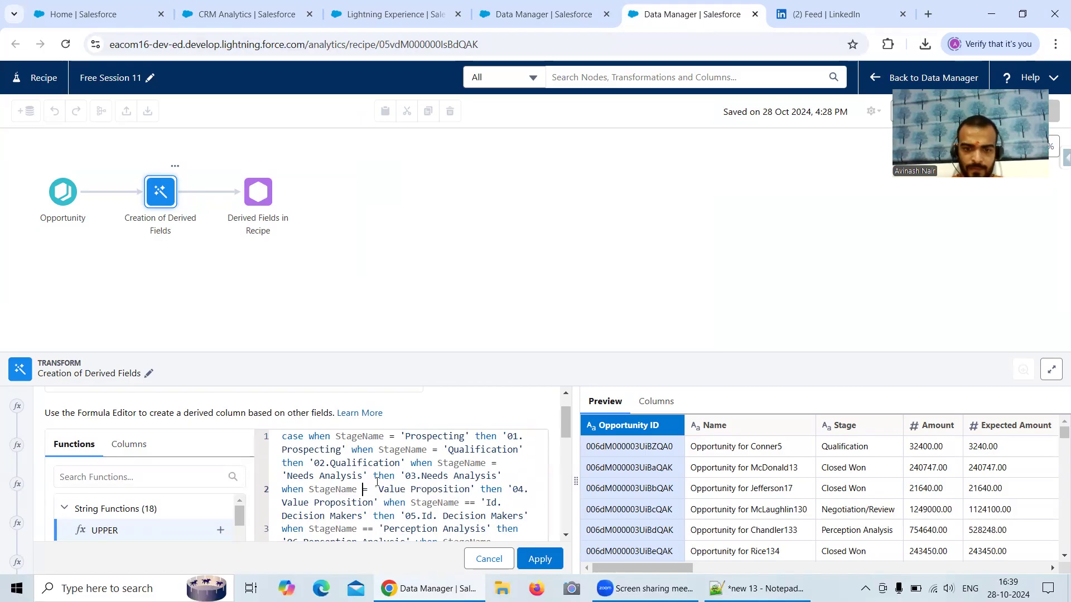
{"action": "key", "text": "BackSpace"}
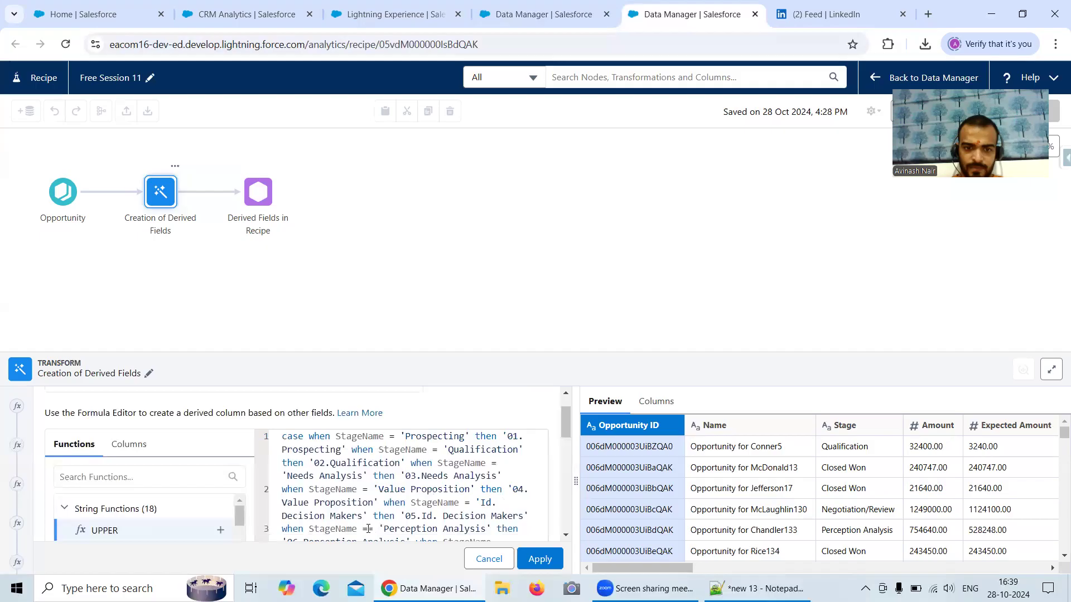
{"action": "key", "text": "BackSpace"}
{"action": "left_click_drag", "start_coordinate": [566, 434], "coordinate": [566, 456]}
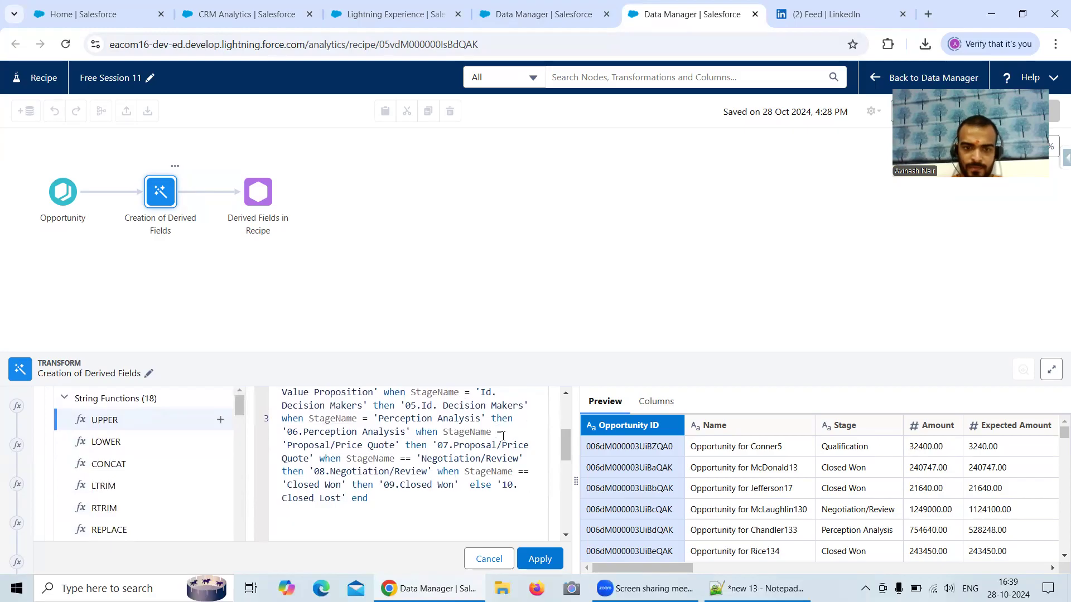
{"action": "key", "text": "BackSpace"}
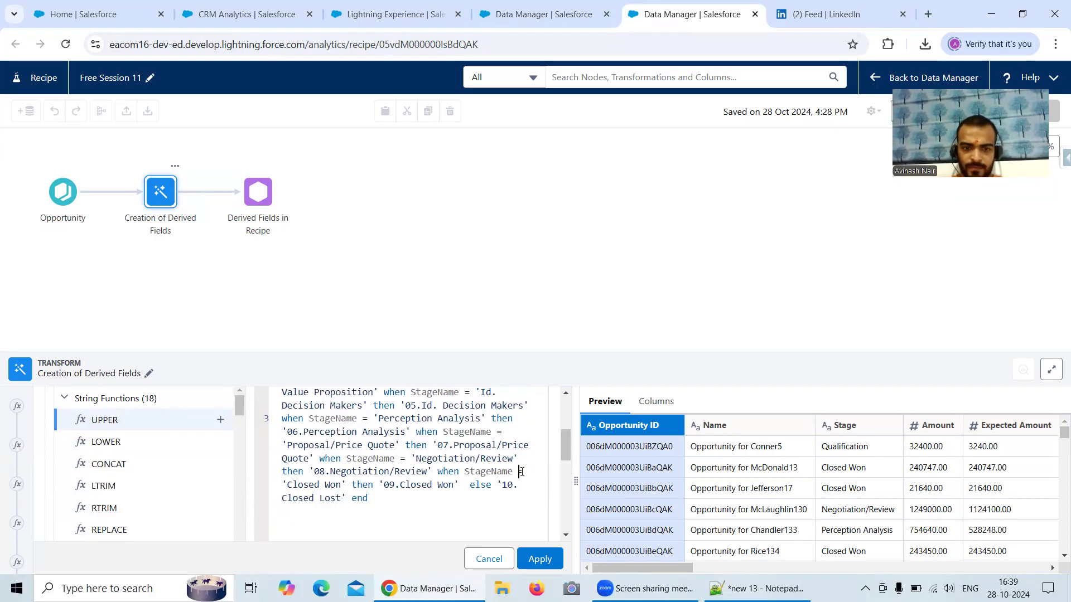
{"action": "left_click", "coordinate": [539, 560]}
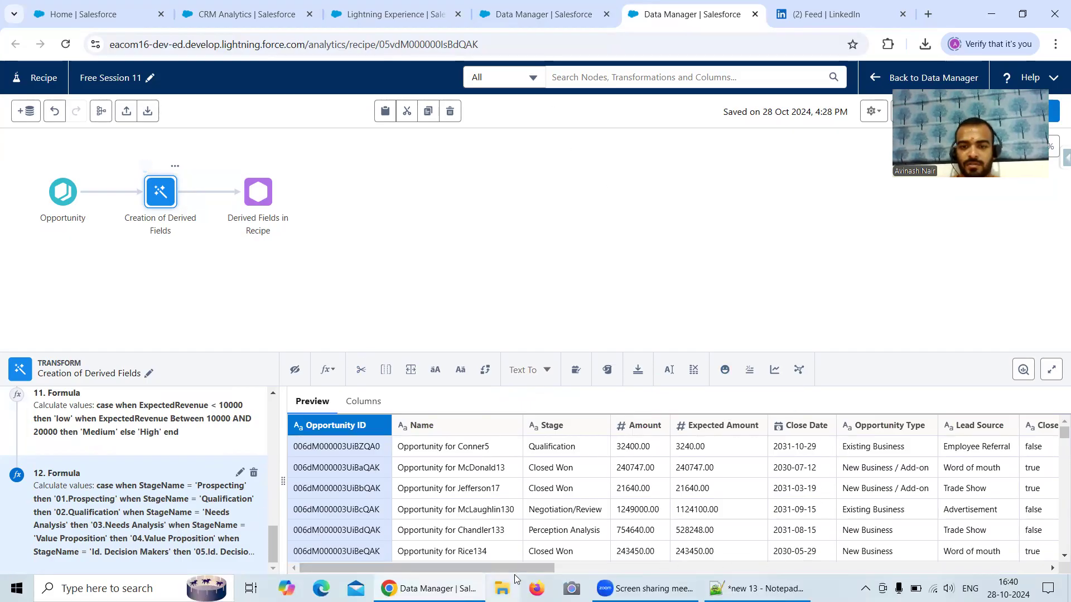
{"action": "scroll", "coordinate": [831, 539], "scroll_direction": "right", "scroll_amount": 10}
{"action": "scroll", "coordinate": [1054, 523], "scroll_direction": "right", "scroll_amount": 5}
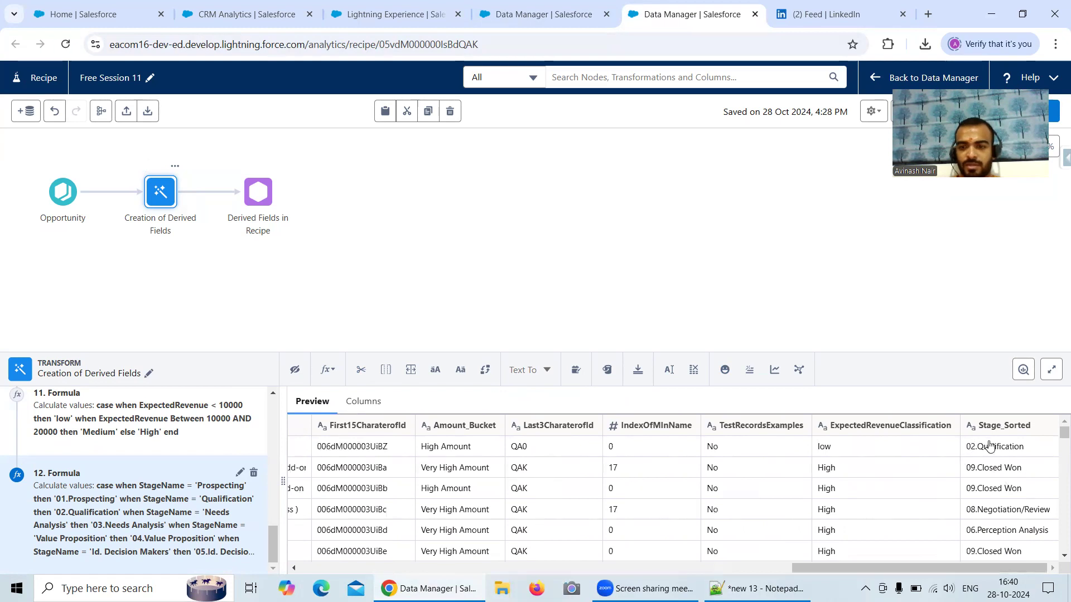
{"action": "scroll", "coordinate": [985, 466], "scroll_direction": "down", "scroll_amount": 1}
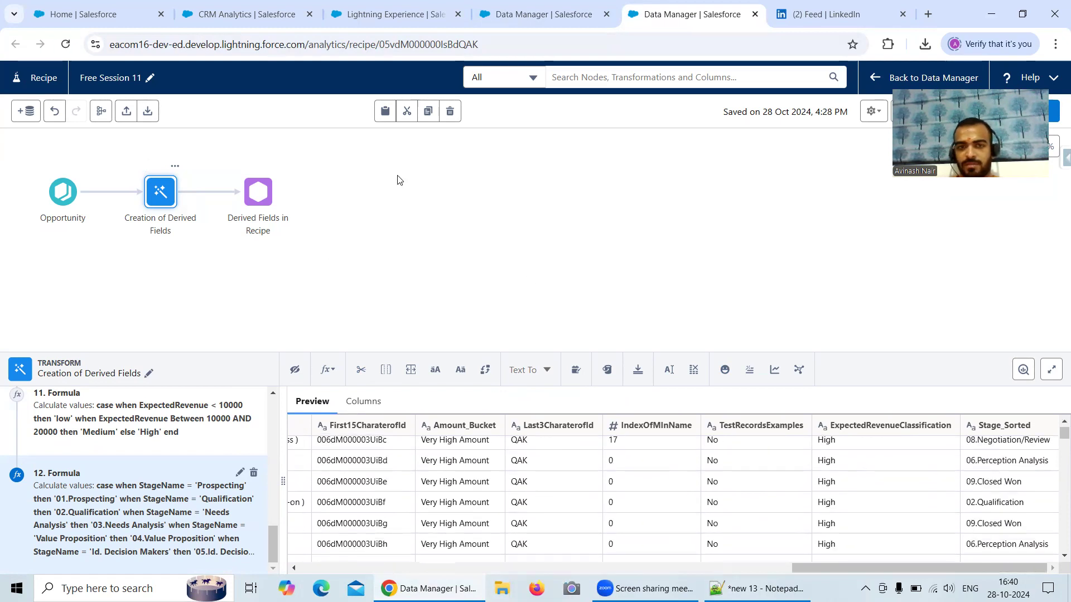
- Return to the Free Session 6 dataflow, leave the Stage_Sorted attributes and copy the field name New_Opportunity_Type from its own attributes
{"action": "left_click", "coordinate": [556, 21]}
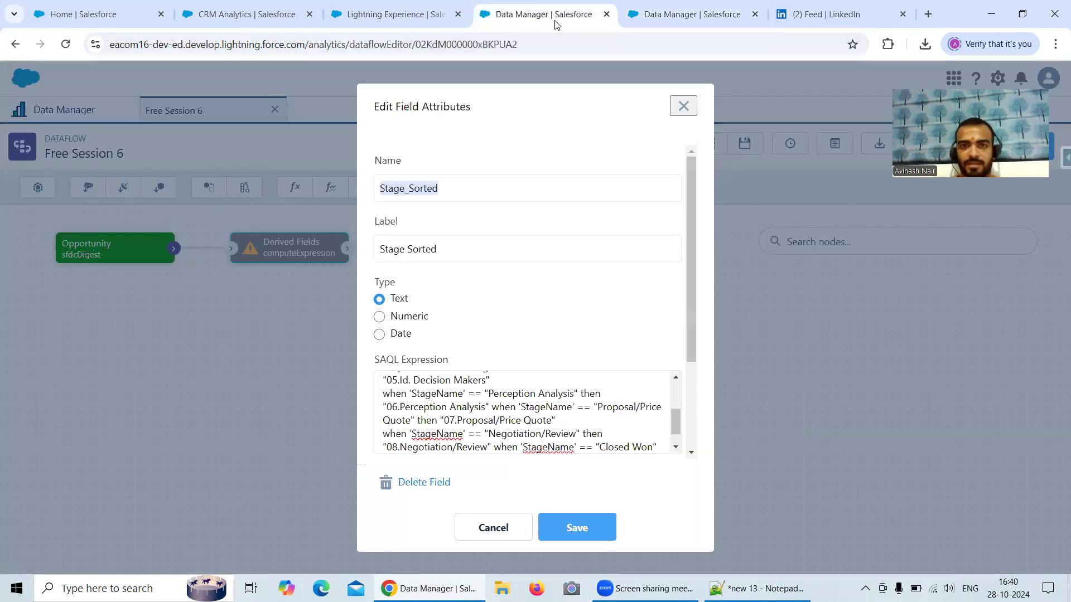
{"action": "left_click", "coordinate": [513, 534]}
{"action": "scroll", "coordinate": [474, 299], "scroll_direction": "down", "scroll_amount": 5}
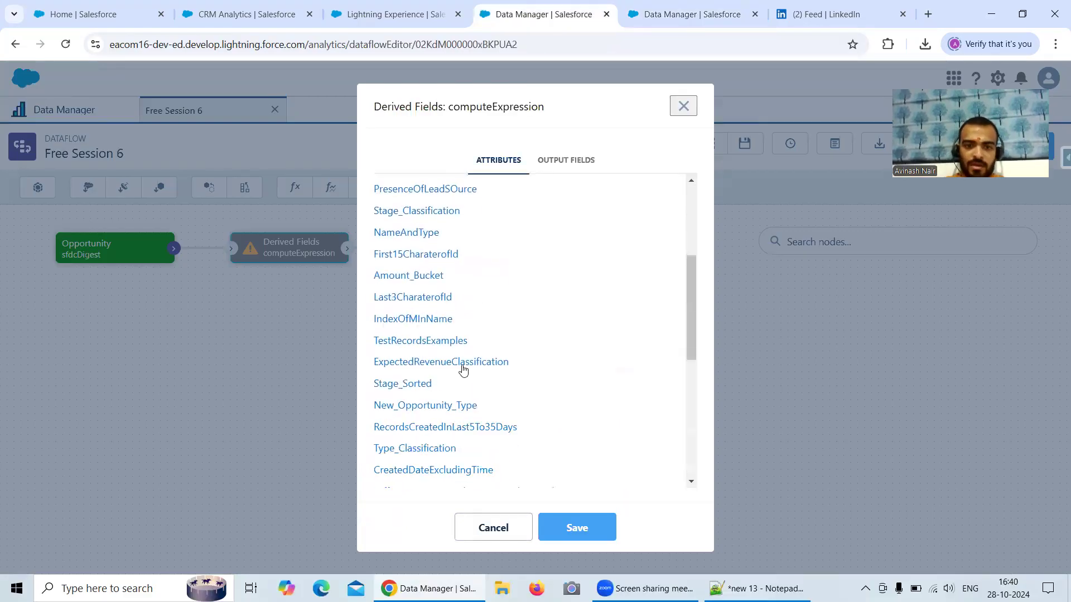
{"action": "left_click", "coordinate": [444, 407]}
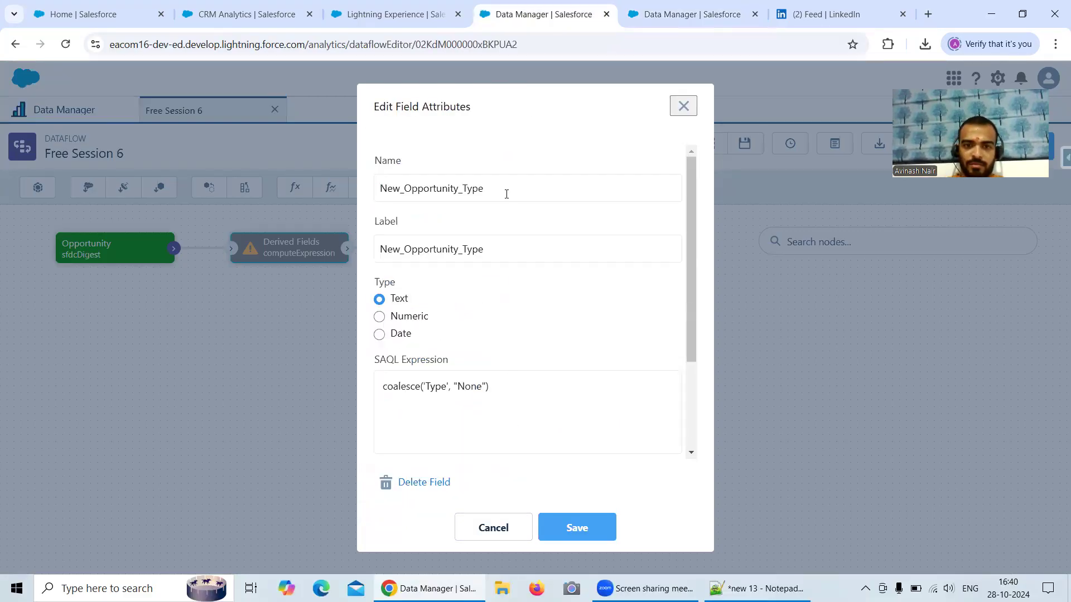
{"action": "left_click_drag", "start_coordinate": [506, 194], "coordinate": [365, 197]}
{"action": "key", "text": "ctrl+c"}
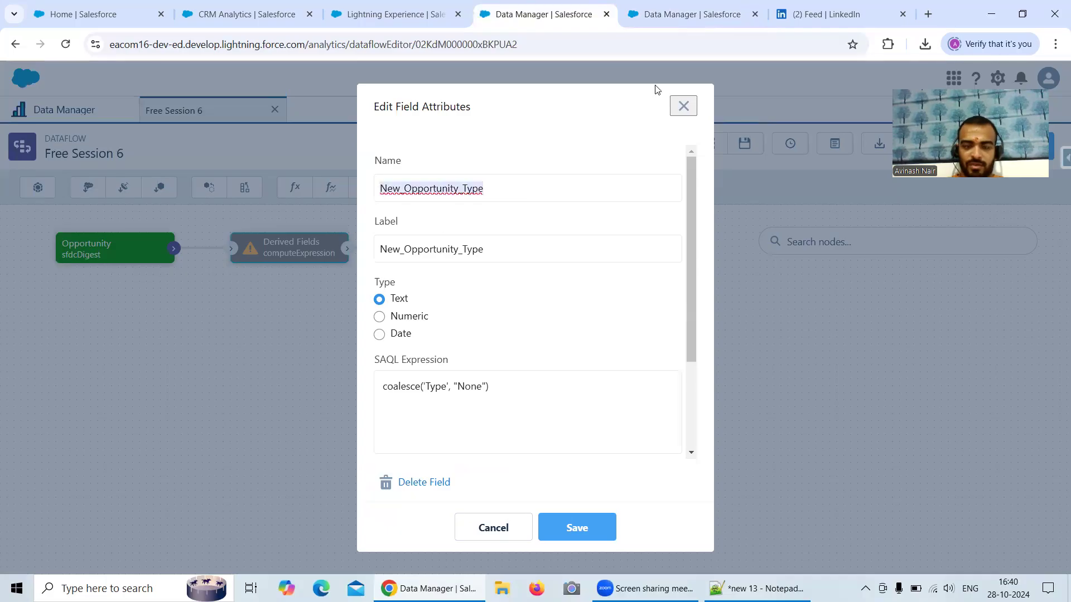
- Add another custom formula to the Free Session 11 recipe, with both column label and API name set to New_Opportunity_Type
{"action": "left_click", "coordinate": [683, 15]}
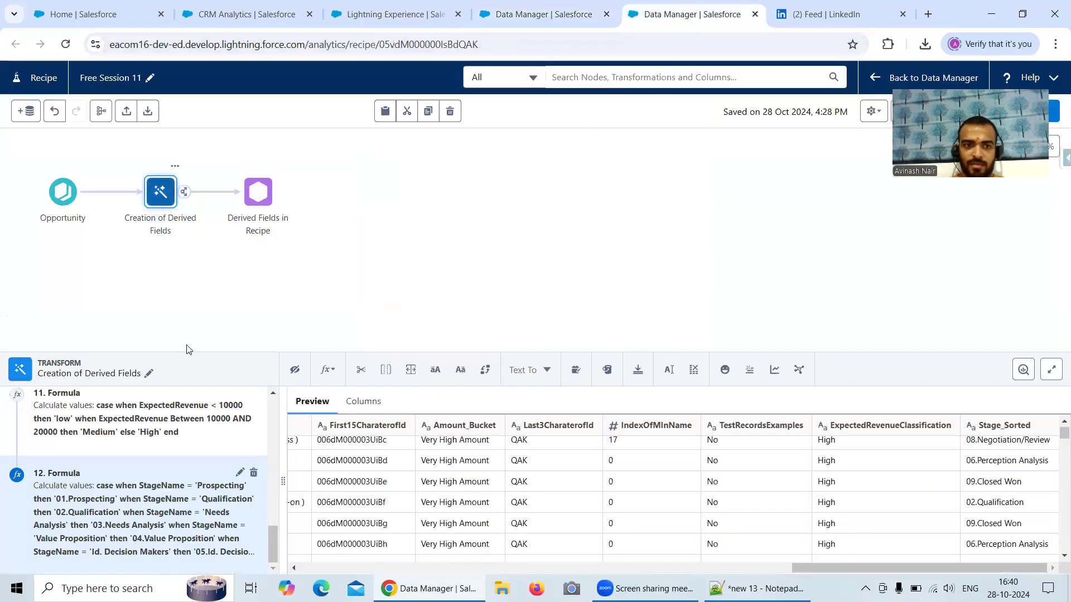
{"action": "left_click", "coordinate": [328, 369]}
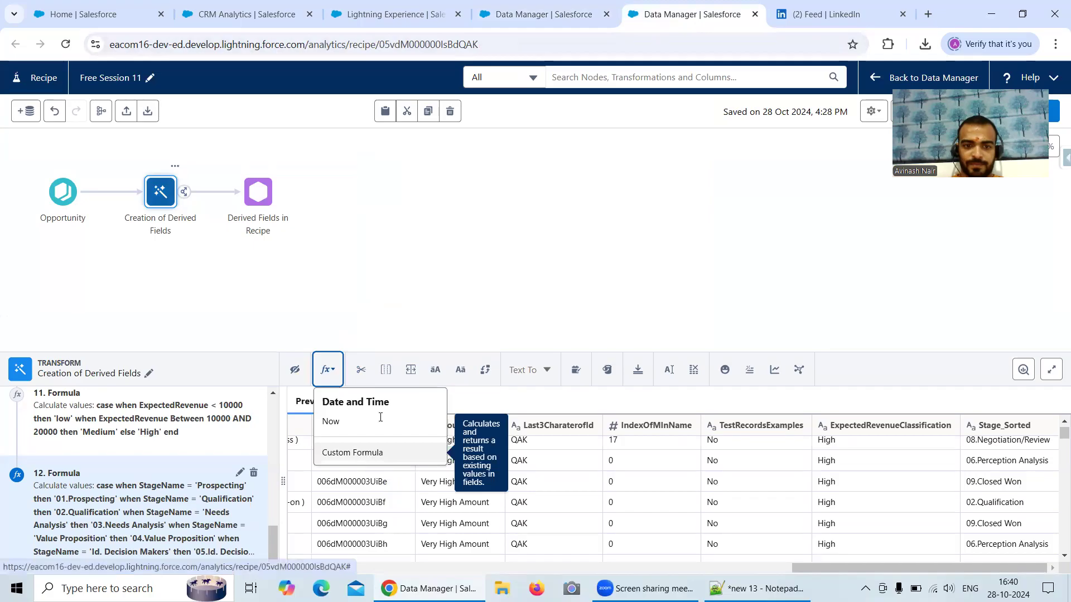
{"action": "left_click", "coordinate": [357, 452]}
{"action": "scroll", "coordinate": [569, 529], "scroll_direction": "down", "scroll_amount": 1}
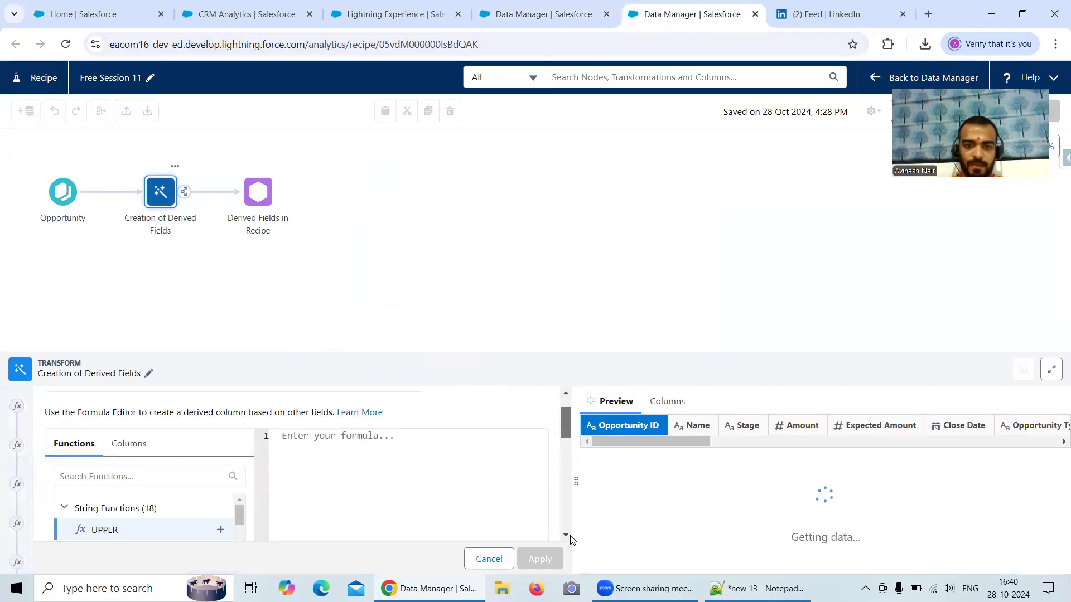
{"action": "scroll", "coordinate": [571, 540], "scroll_direction": "down", "scroll_amount": 5}
{"action": "left_click_drag", "start_coordinate": [148, 510], "coordinate": [19, 515]}
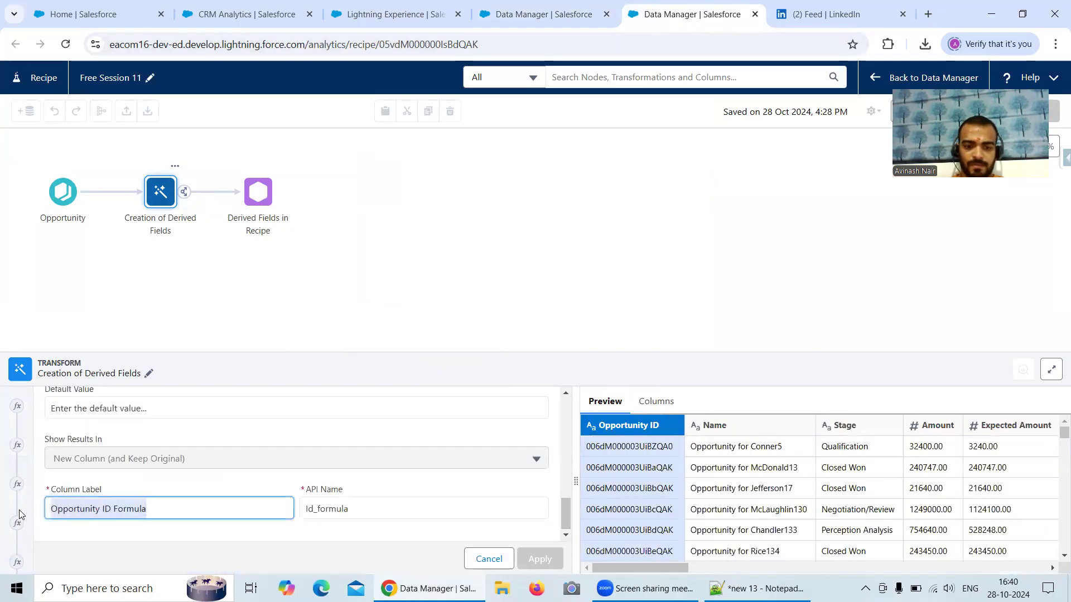
{"action": "key", "text": "ctrl+v"}
{"action": "double_click", "coordinate": [359, 509]}
{"action": "key", "text": "ctrl+v"}
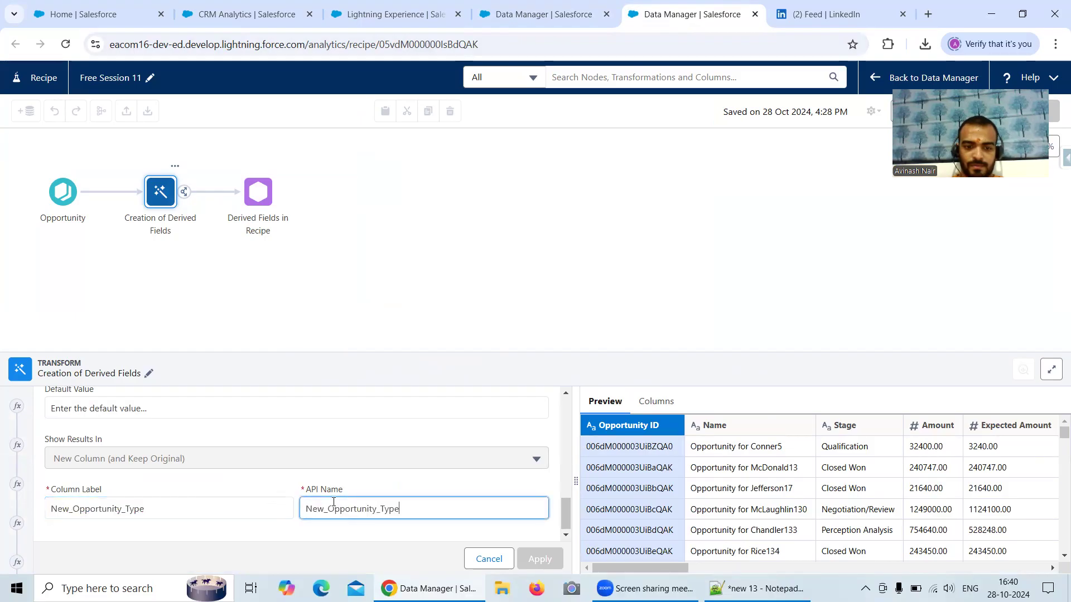
- Enter coalesce(Type, 'None') as the formula for New_Opportunity_Type, using the Opportunity Type column
{"action": "scroll", "coordinate": [560, 451], "scroll_direction": "up", "scroll_amount": 3}
{"action": "scroll", "coordinate": [561, 452], "scroll_direction": "up", "scroll_amount": 3}
{"action": "left_click", "coordinate": [317, 434]}
{"action": "type", "text": "coal"}
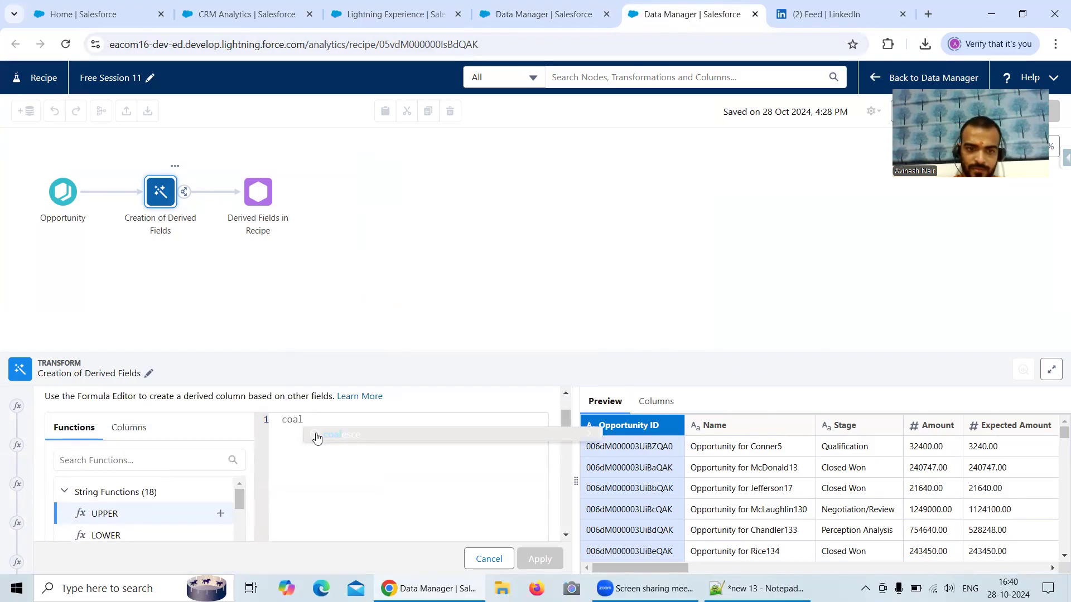
{"action": "left_click", "coordinate": [329, 435]}
{"action": "left_click_drag", "start_coordinate": [399, 419], "coordinate": [330, 420]}
{"action": "key", "text": "BackSpace"}
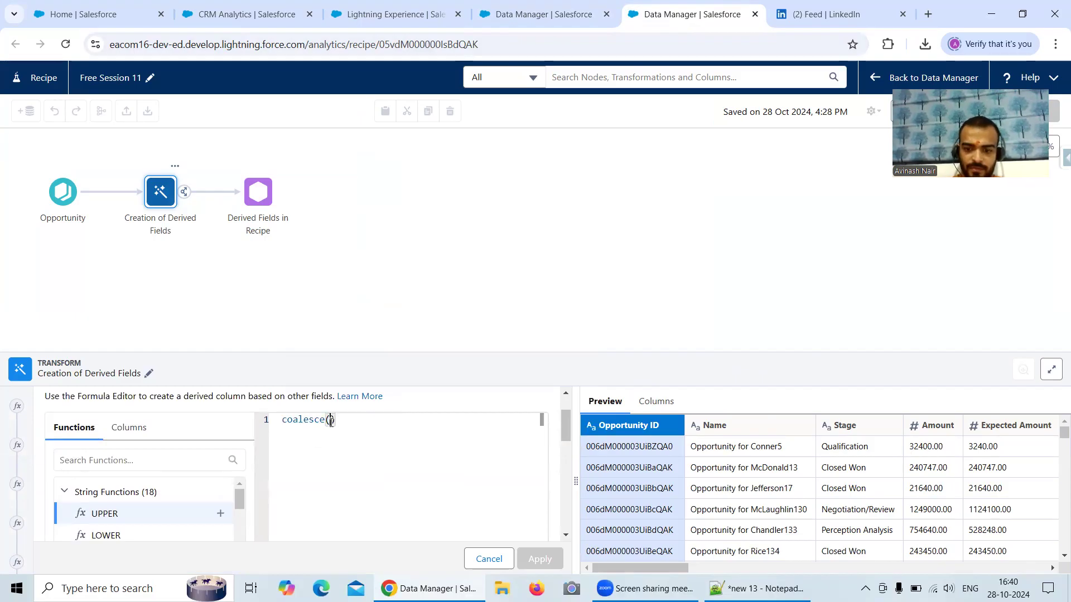
{"action": "type", "text": "Typ"}
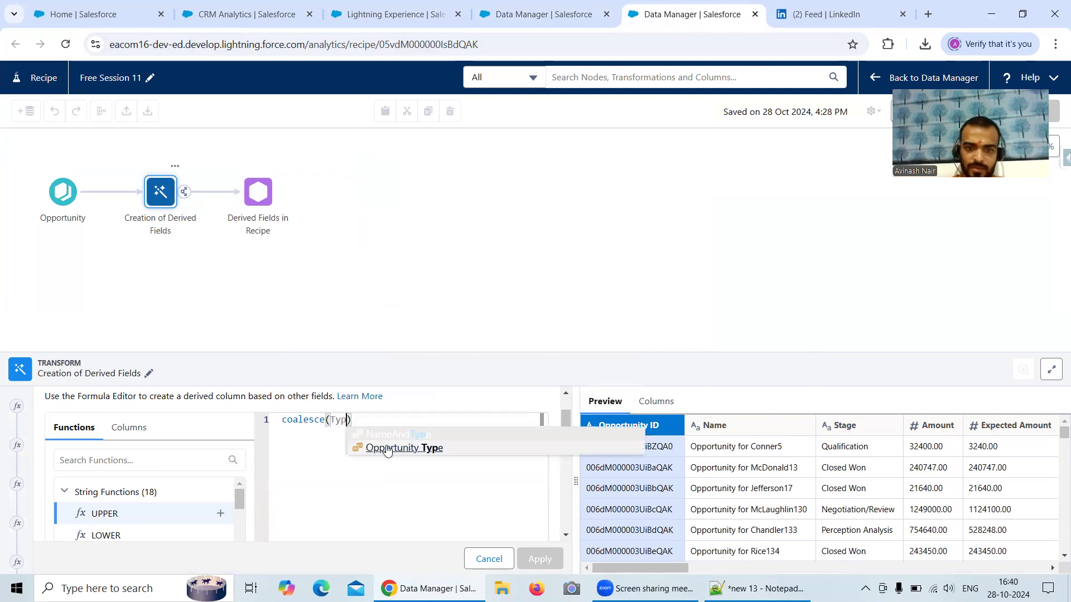
{"action": "left_click", "coordinate": [388, 447]}
{"action": "type", "text": ", 'None"}
- Set the output type of the New_Opportunity_Type formula column to Text
{"action": "scroll", "coordinate": [570, 430], "scroll_direction": "down", "scroll_amount": 5}
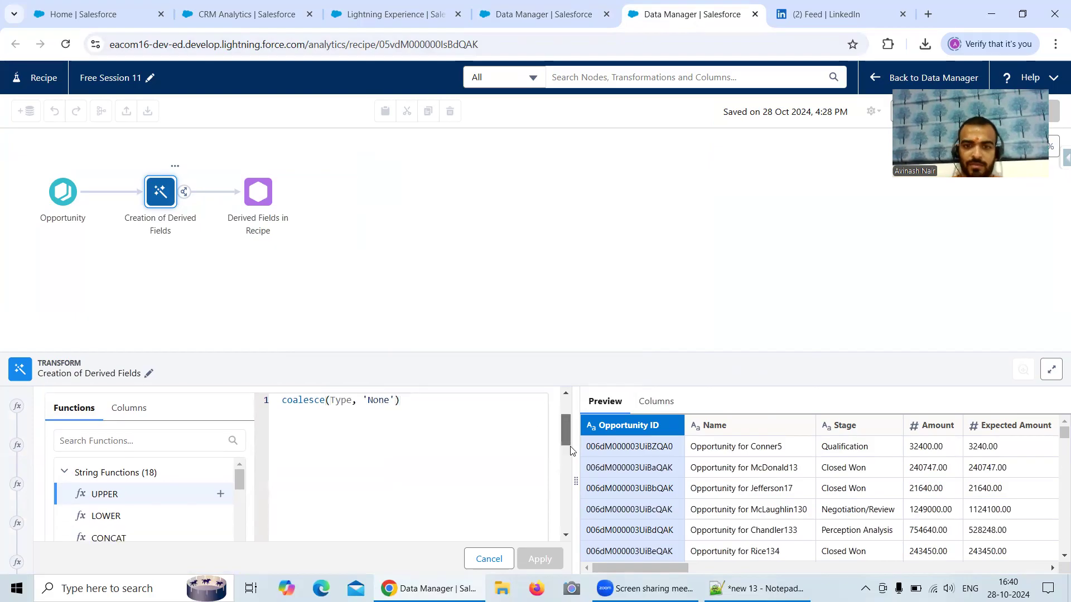
{"action": "left_click", "coordinate": [272, 477]}
{"action": "left_click", "coordinate": [272, 478]}
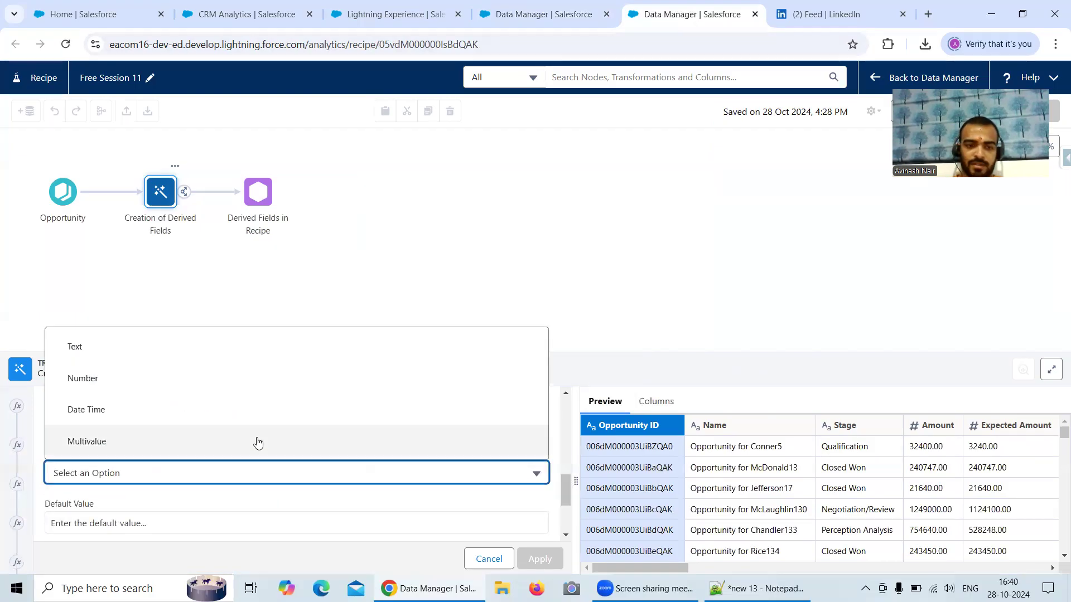
{"action": "left_click", "coordinate": [127, 356]}
{"action": "scroll", "coordinate": [361, 467], "scroll_direction": "down", "scroll_amount": 1}
{"action": "scroll", "coordinate": [362, 467], "scroll_direction": "down", "scroll_amount": 2}
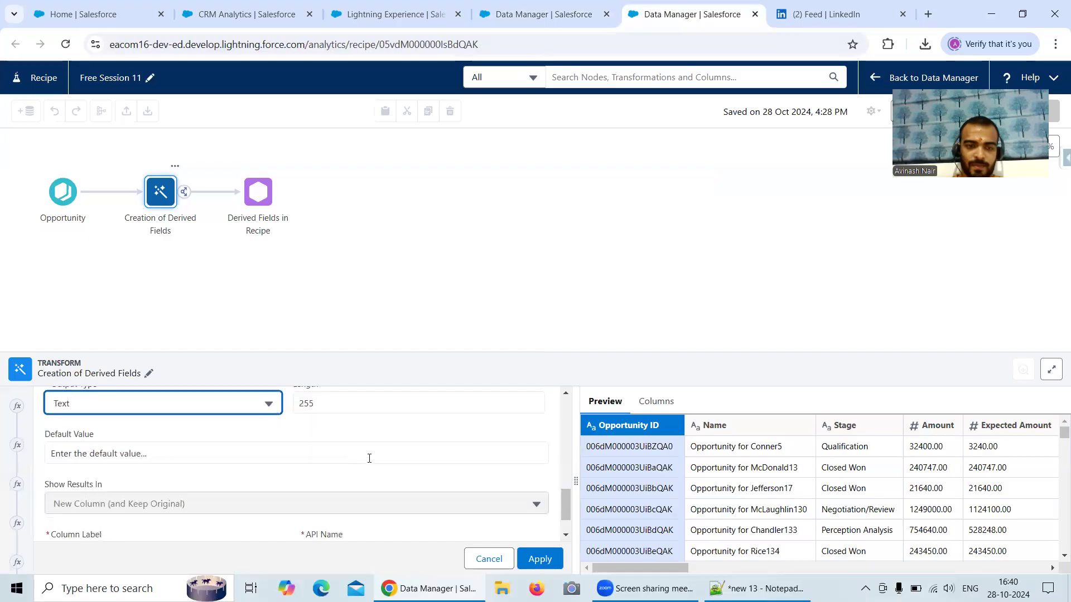
- Apply the New_Opportunity_Type formula and open the attributes of RecordsCreatedInLast5To35Days in the Free Session 6 dataflow
{"action": "left_click", "coordinate": [540, 559]}
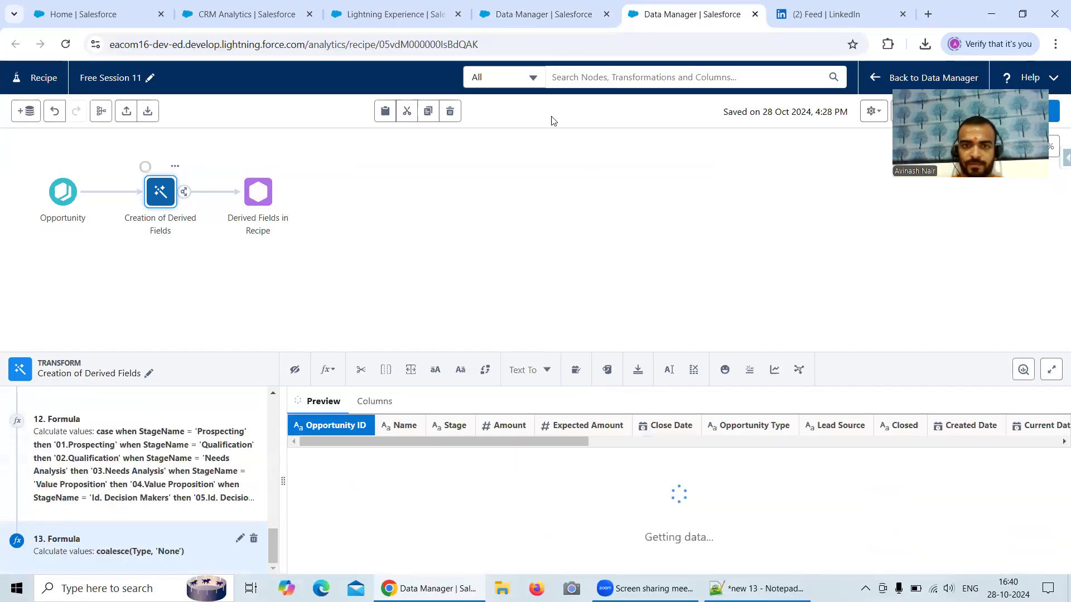
{"action": "mouse_move", "coordinate": [559, 22]}
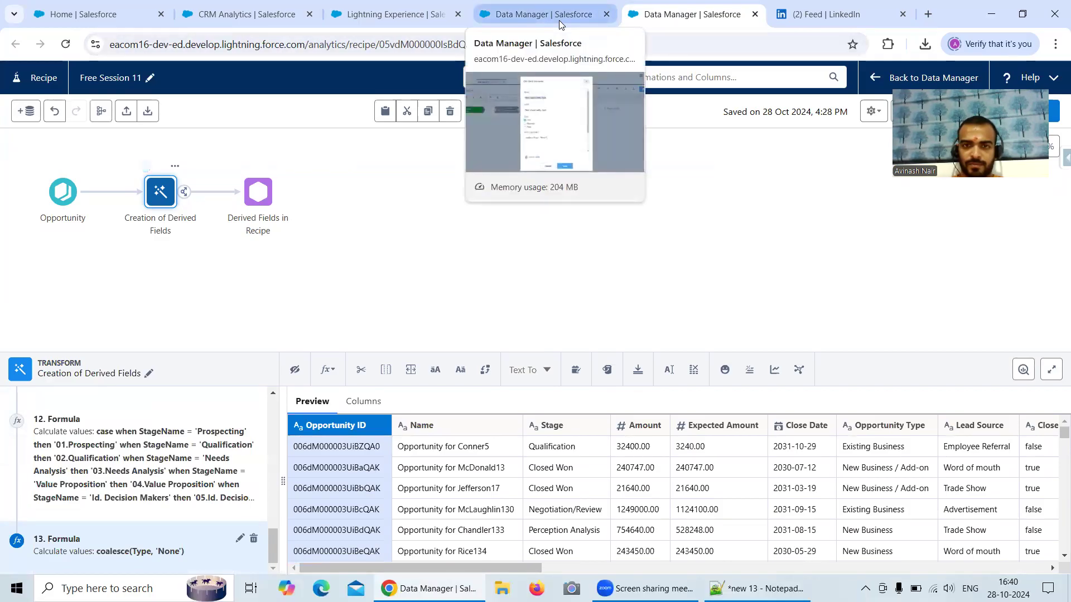
{"action": "left_click", "coordinate": [561, 25]}
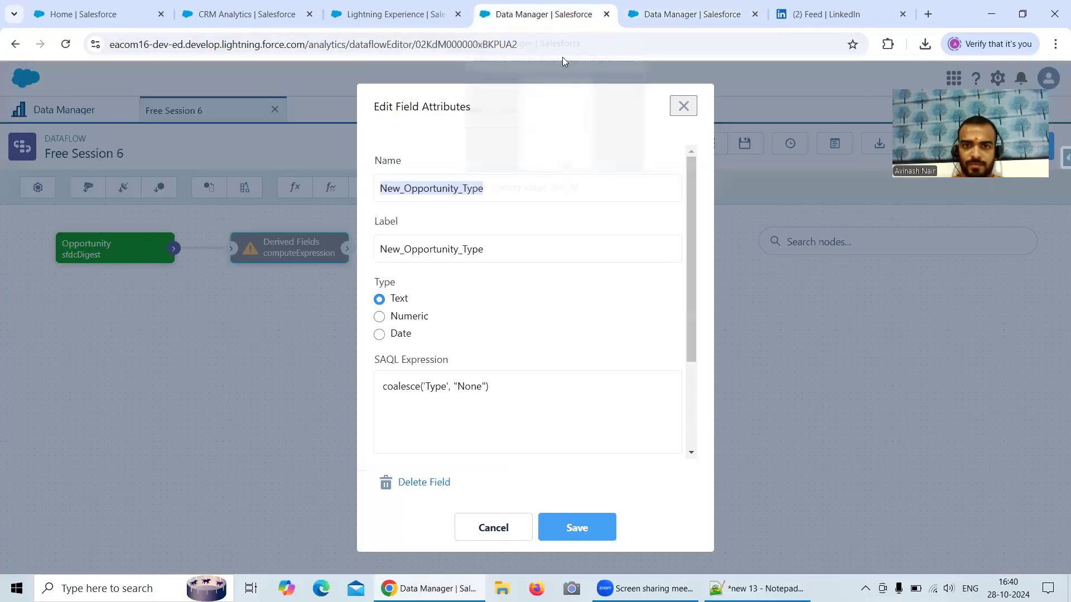
{"action": "left_click", "coordinate": [499, 527]}
{"action": "scroll", "coordinate": [547, 368], "scroll_direction": "down", "scroll_amount": 5}
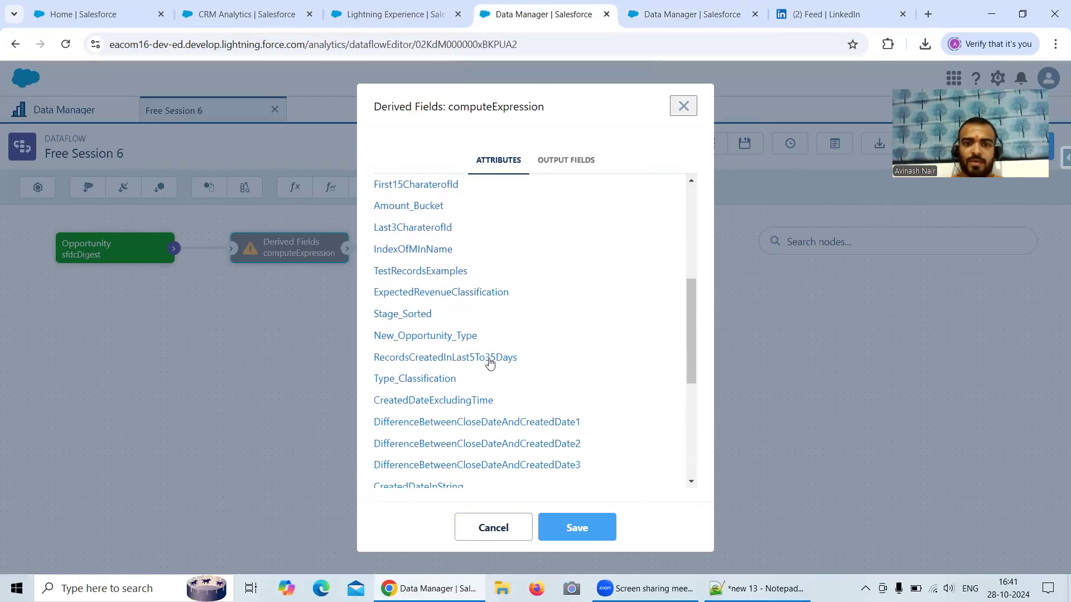
{"action": "left_click", "coordinate": [490, 363]}
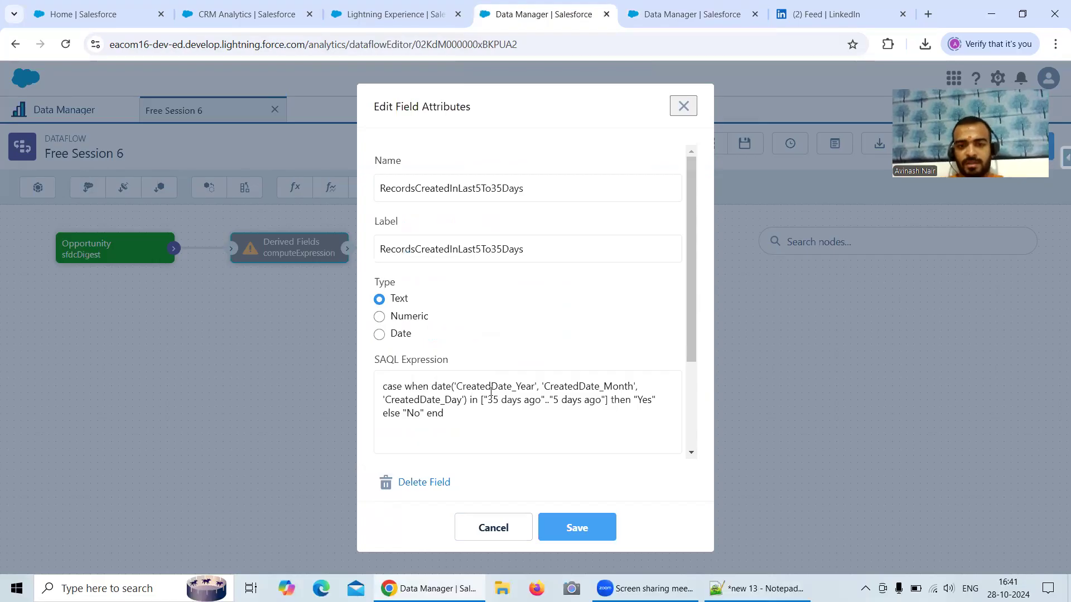
- Leave the RecordsCreatedInLast5To35Days attributes without changes and open the attributes of the Type_Classification field
{"action": "left_click", "coordinate": [512, 527]}
{"action": "scroll", "coordinate": [500, 383], "scroll_direction": "down", "scroll_amount": 4}
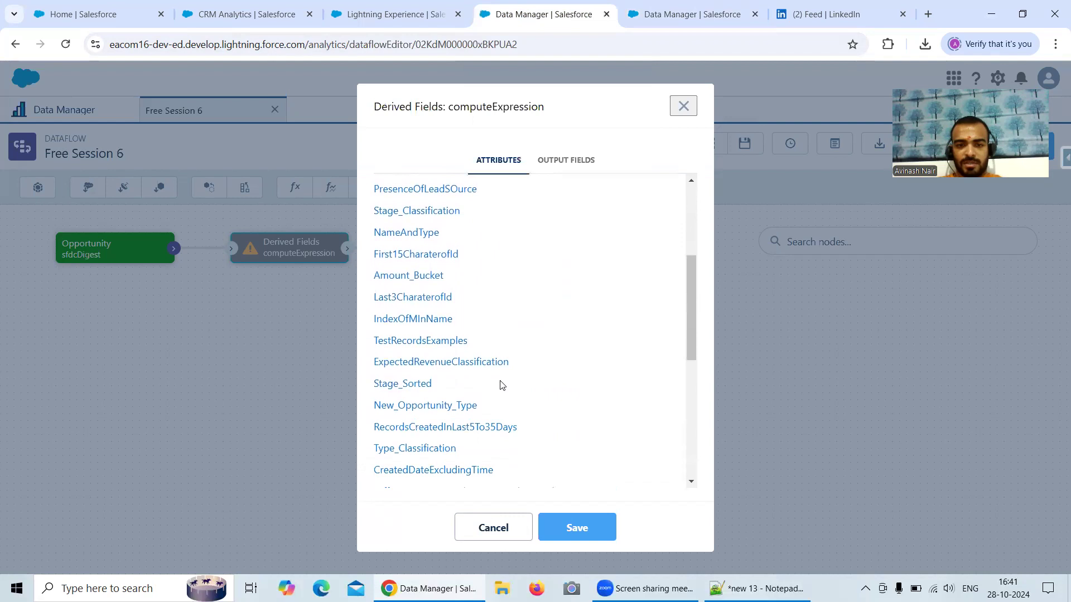
{"action": "scroll", "coordinate": [503, 385], "scroll_direction": "down", "scroll_amount": 1}
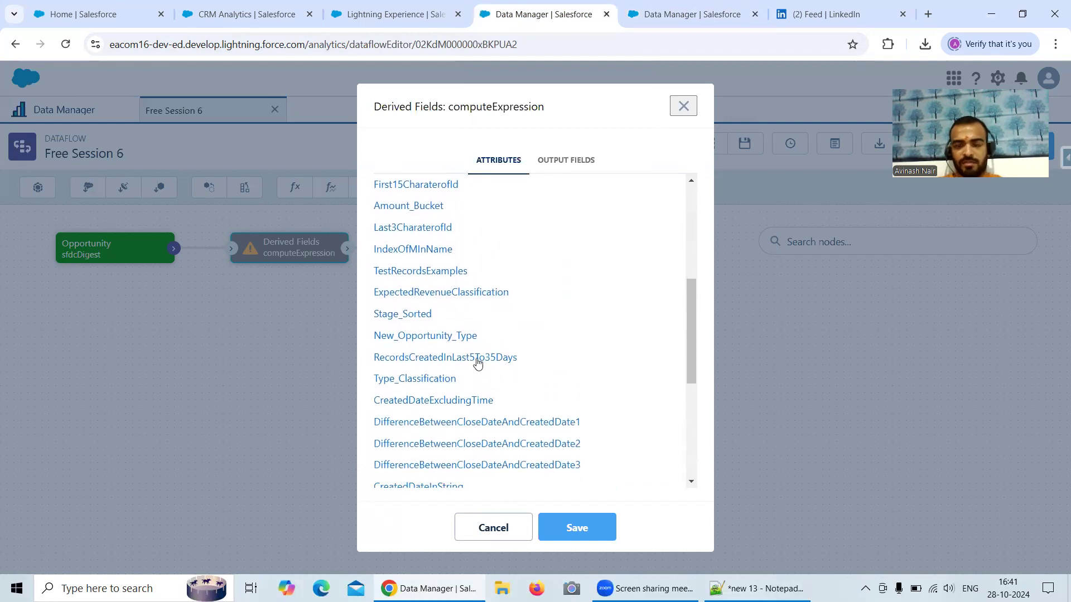
{"action": "left_click", "coordinate": [420, 379]}
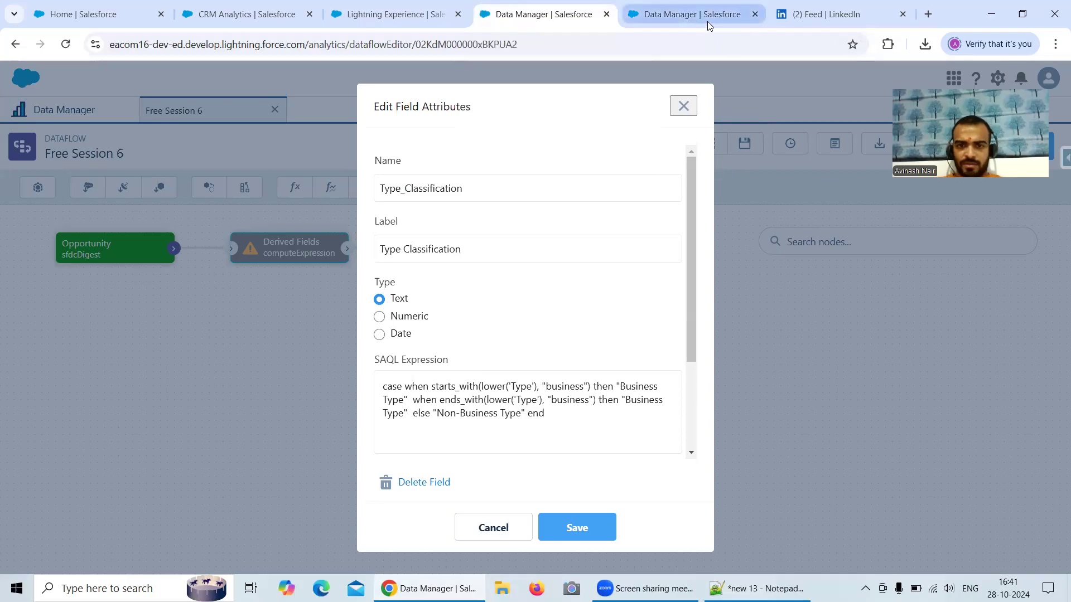
- Add another custom formula to the Free Session 11 recipe and insert the STARTSWITH function into it
{"action": "mouse_move", "coordinate": [707, 21]}
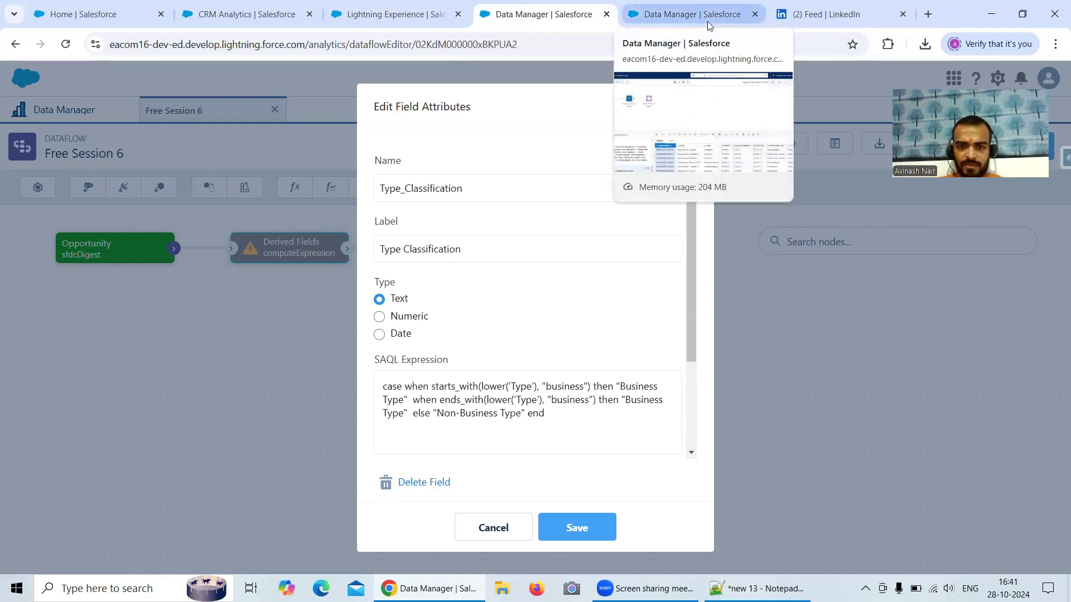
{"action": "left_click", "coordinate": [707, 17]}
{"action": "left_click", "coordinate": [327, 369]}
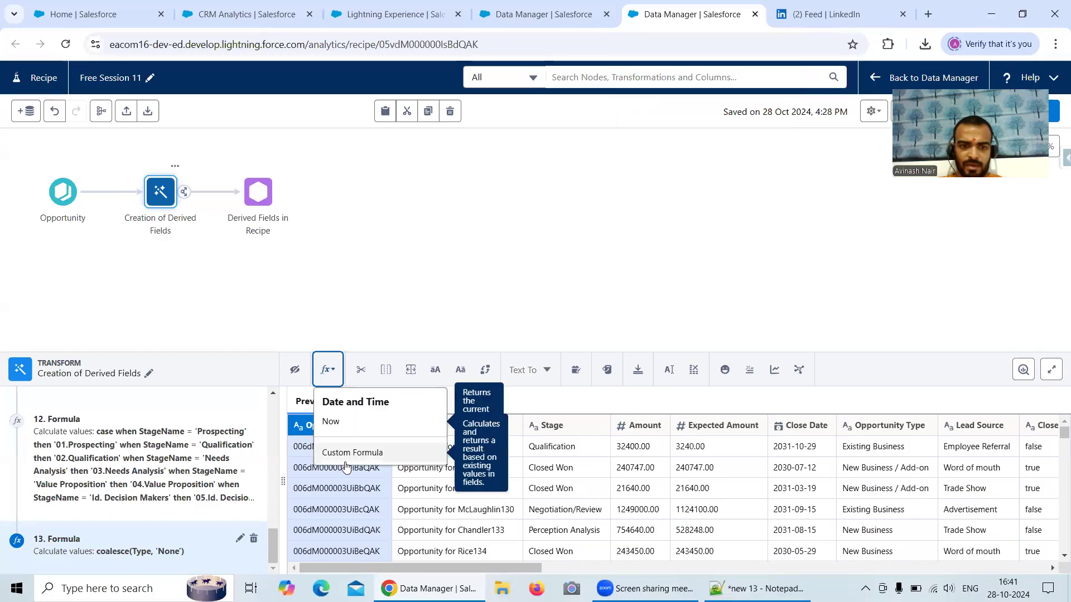
{"action": "left_click", "coordinate": [349, 453]}
{"action": "scroll", "coordinate": [238, 490], "scroll_direction": "down", "scroll_amount": 1}
{"action": "scroll", "coordinate": [238, 490], "scroll_direction": "down", "scroll_amount": 1}
{"action": "left_click", "coordinate": [154, 450]}
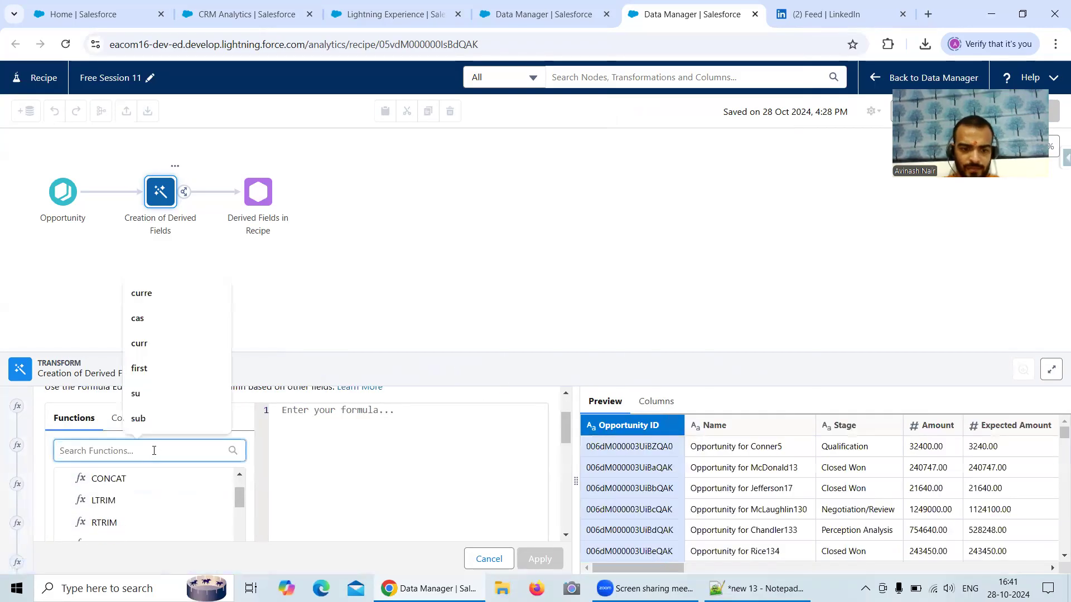
{"action": "type", "text": "sta"}
{"action": "left_click", "coordinate": [131, 504]}
{"action": "left_click", "coordinate": [220, 506]}
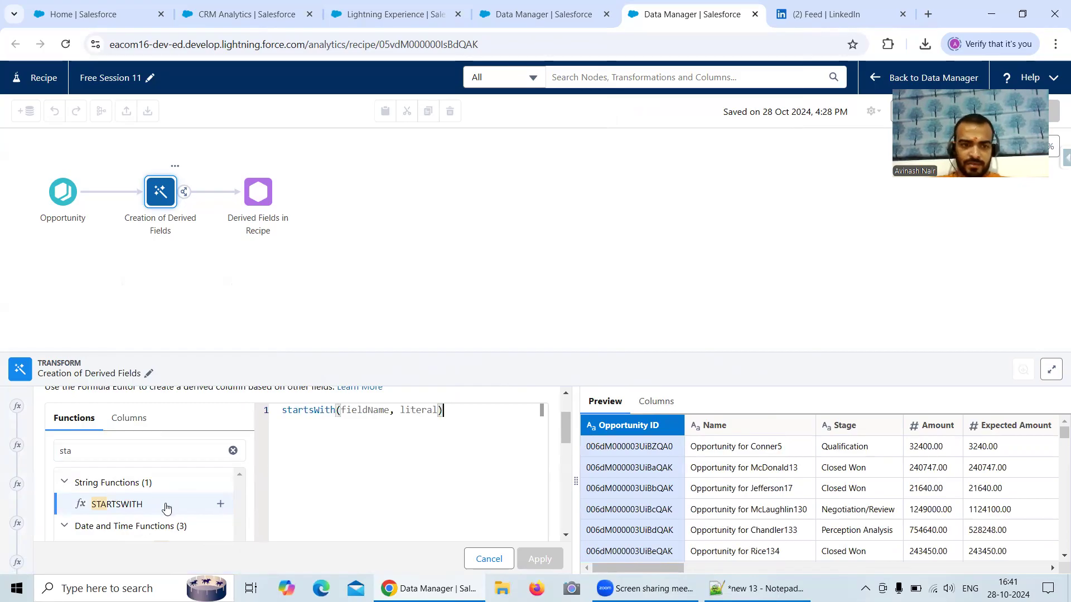
- Insert the ENDSWITH function into the formula and put it on its own line below startsWith
{"action": "left_click_drag", "start_coordinate": [72, 450], "coordinate": [42, 453]}
{"action": "type", "text": "end"}
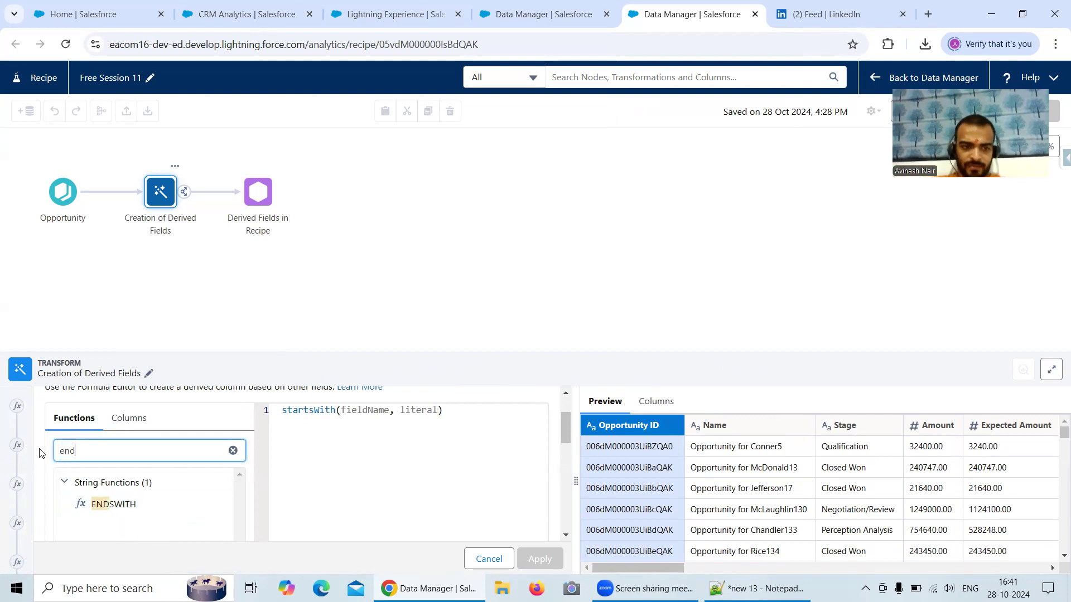
{"action": "left_click", "coordinate": [221, 505]}
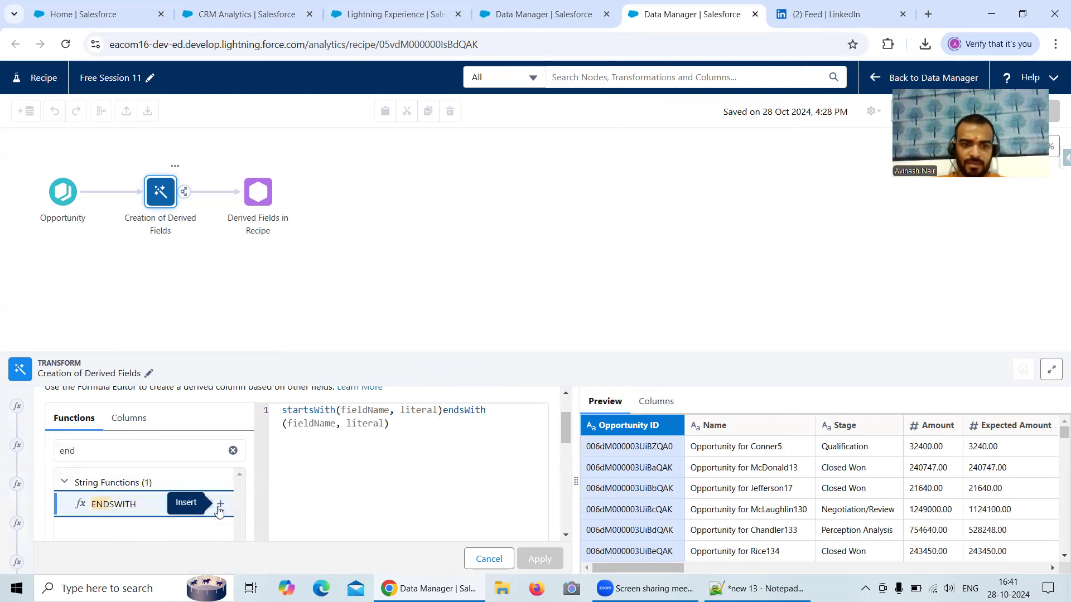
{"action": "left_click", "coordinate": [443, 410]}
{"action": "key", "text": "Return"}
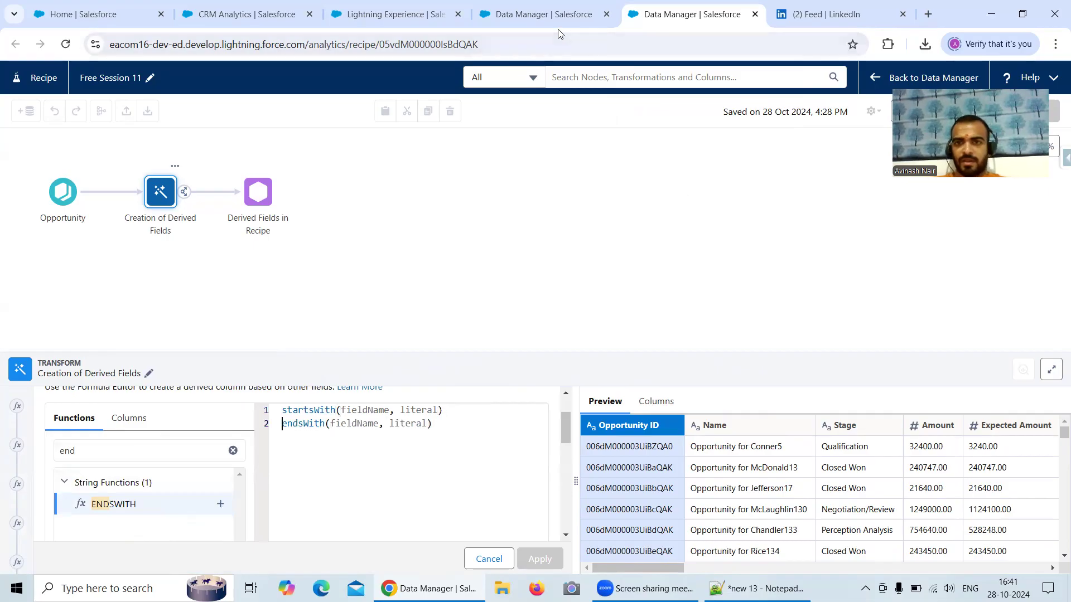
- Copy the Type_Classification SAQL expression from the Free Session 6 dataflow and paste it below the two inserted functions in the recipe formula
{"action": "left_click", "coordinate": [552, 22]}
{"action": "triple_click", "coordinate": [425, 392]}
{"action": "key", "text": "ctrl+c"}
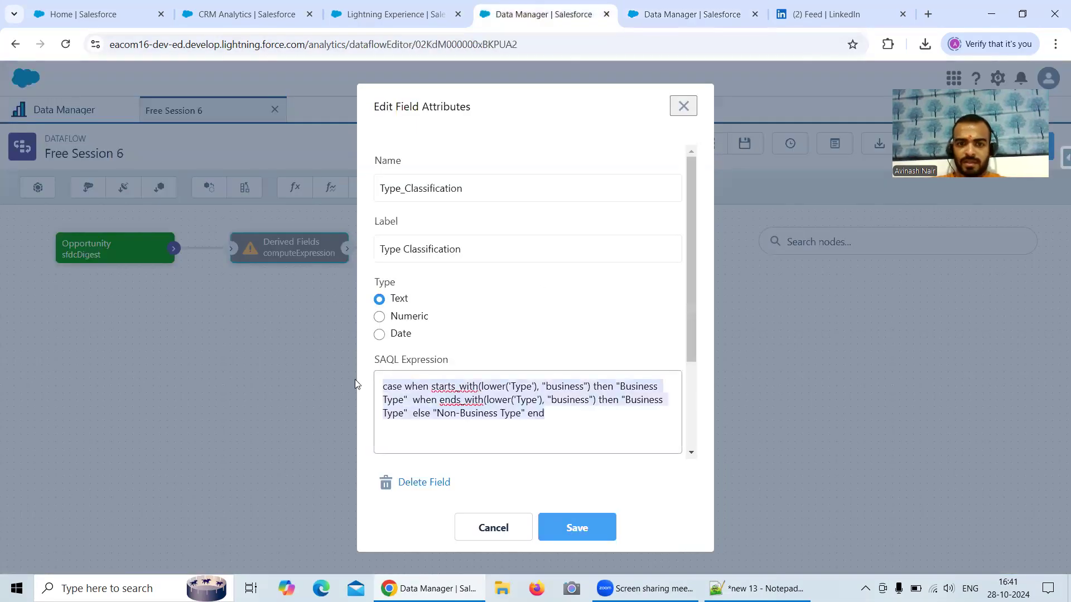
{"action": "left_click", "coordinate": [458, 422]}
{"action": "key", "text": "Return"}
{"action": "key", "text": "Return"}
{"action": "key", "text": "ctrl+v"}
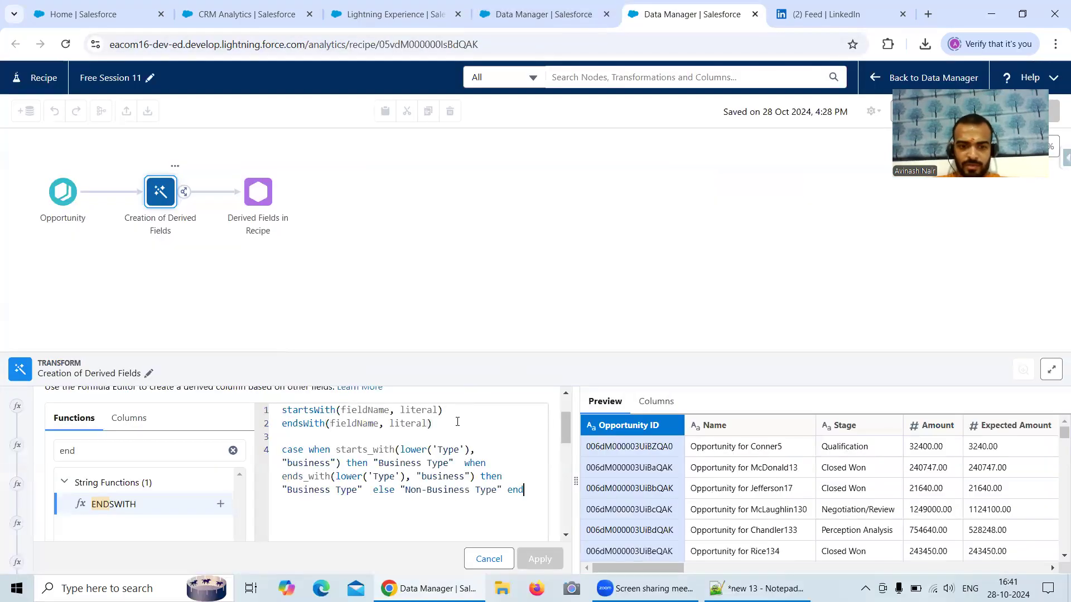
- Replace starts_with with startsWith and ends_with with endsWith in the pasted case expression, moving the names from the inserted function templates
{"action": "left_click_drag", "start_coordinate": [335, 410], "coordinate": [285, 415]}
{"action": "key", "text": "ctrl+c"}
{"action": "key", "text": "BackSpace"}
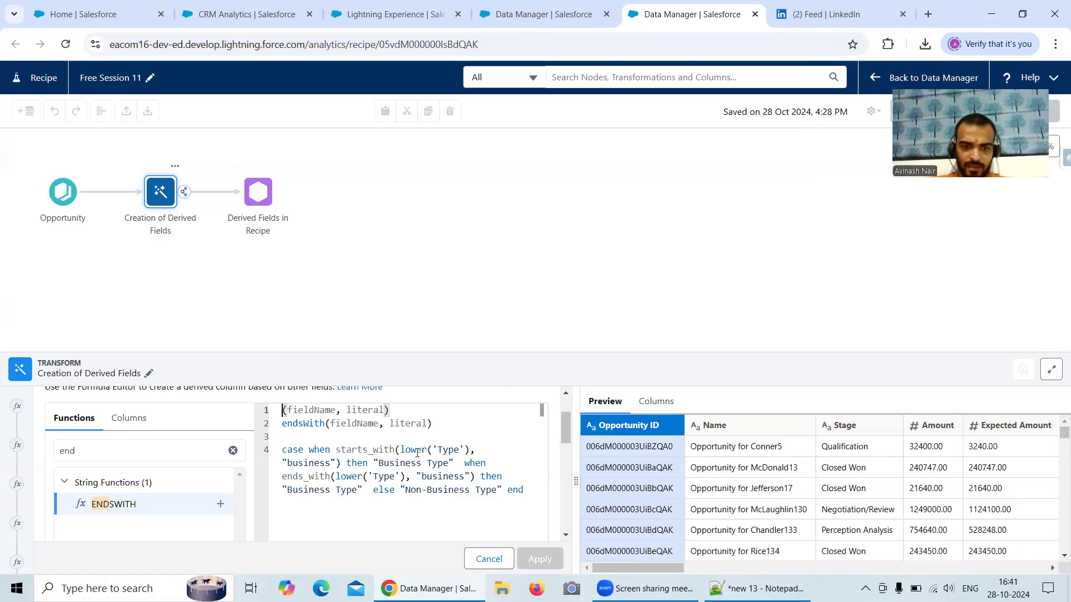
{"action": "left_click_drag", "start_coordinate": [399, 450], "coordinate": [337, 449]}
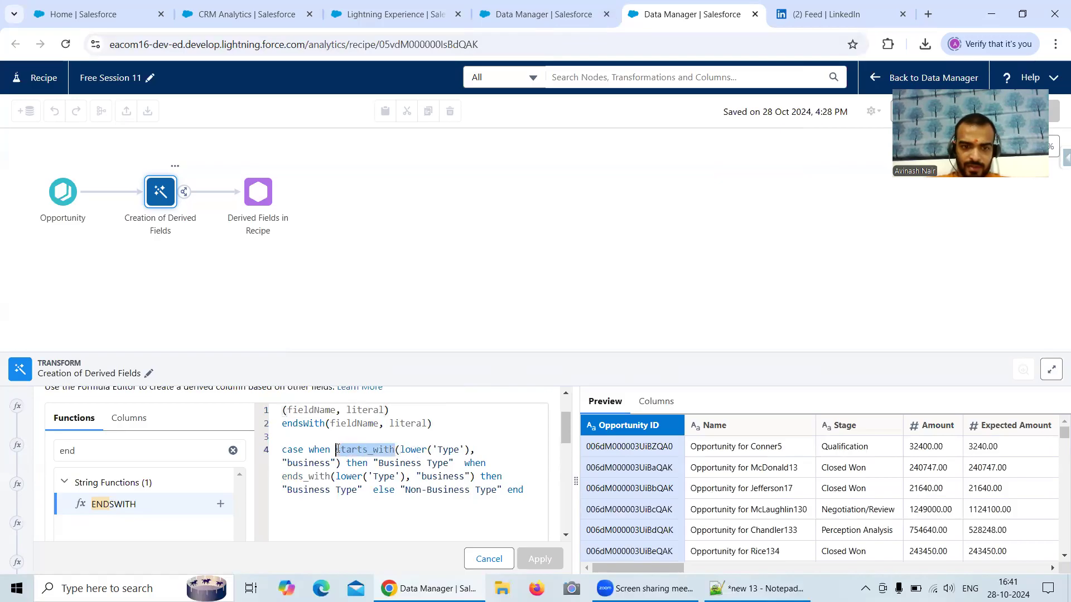
{"action": "key", "text": "ctrl+v"}
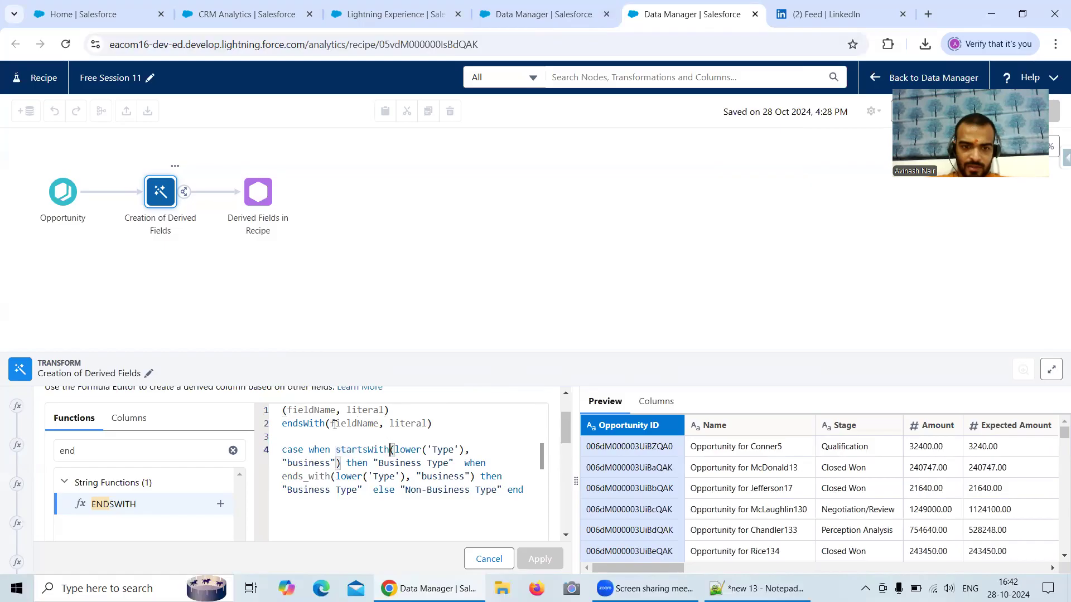
{"action": "left_click_drag", "start_coordinate": [326, 425], "coordinate": [281, 427]}
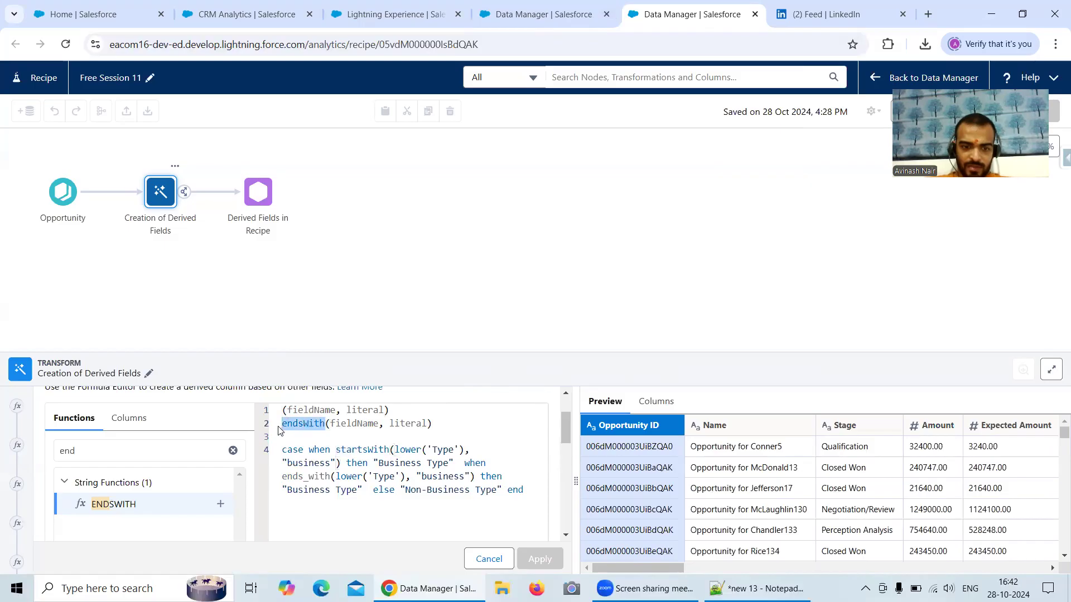
{"action": "key", "text": "ctrl+x"}
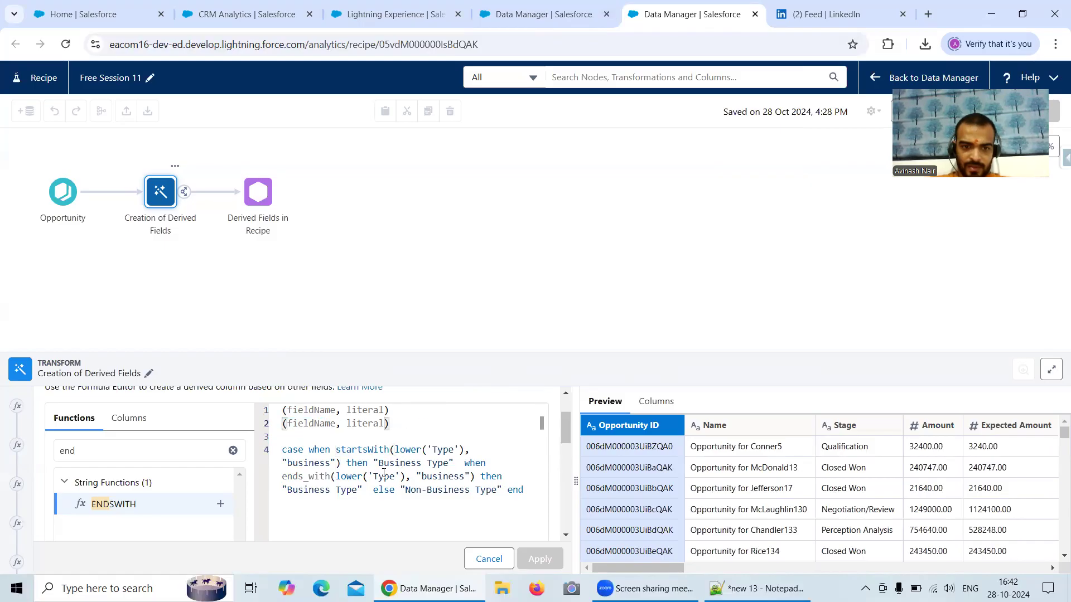
{"action": "left_click_drag", "start_coordinate": [329, 476], "coordinate": [283, 476]}
{"action": "key", "text": "ctrl+v"}
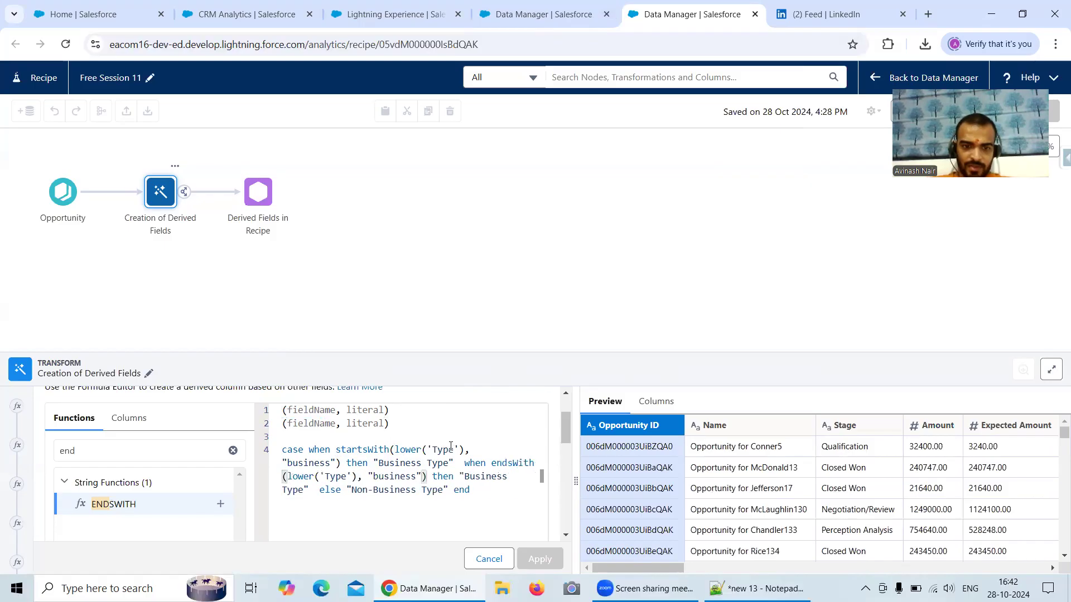
- In the startsWith condition, remove the quotes around Type and enclose business in single quotes
{"action": "left_click", "coordinate": [432, 448]}
{"action": "key", "text": "BackSpace"}
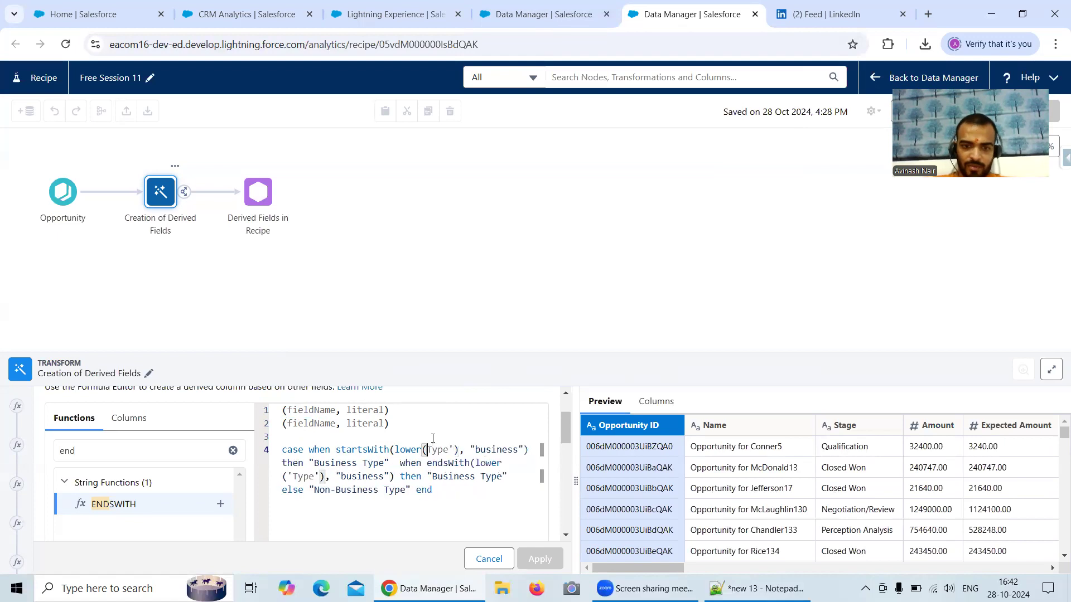
{"action": "left_click", "coordinate": [455, 447]}
{"action": "key", "text": "BackSpace"}
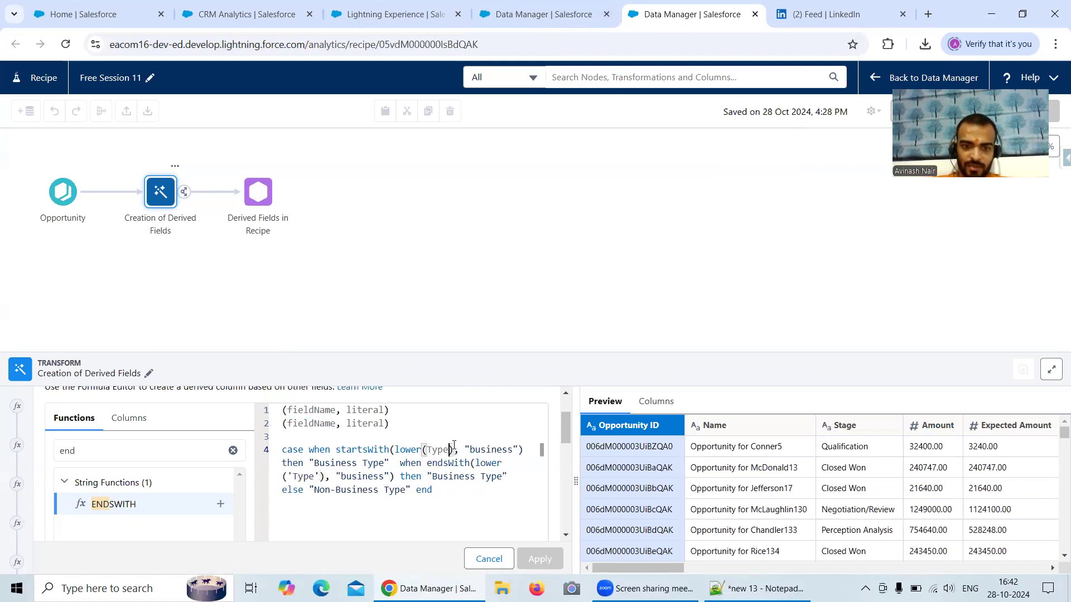
{"action": "left_click", "coordinate": [468, 447]}
{"action": "key", "text": "BackSpace"}
{"action": "type", "text": "'Type"}
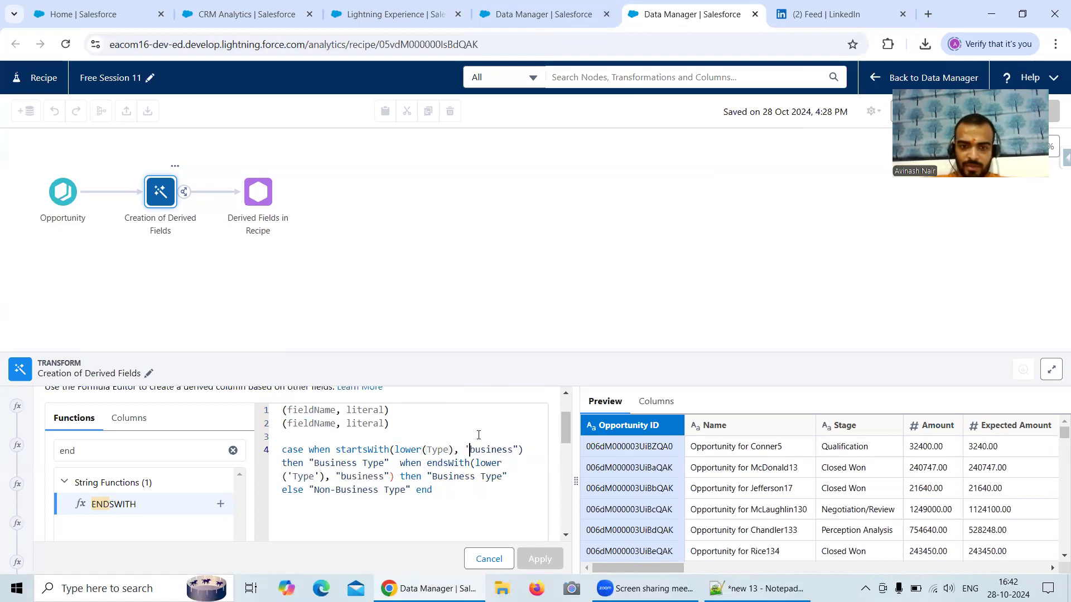
{"action": "type", "text": "'"}
- Change the double quotes around the first Business Type result to single quotes
{"action": "left_click", "coordinate": [314, 463]}
{"action": "key", "text": "BackSpace"}
{"action": "type", "text": "'"}
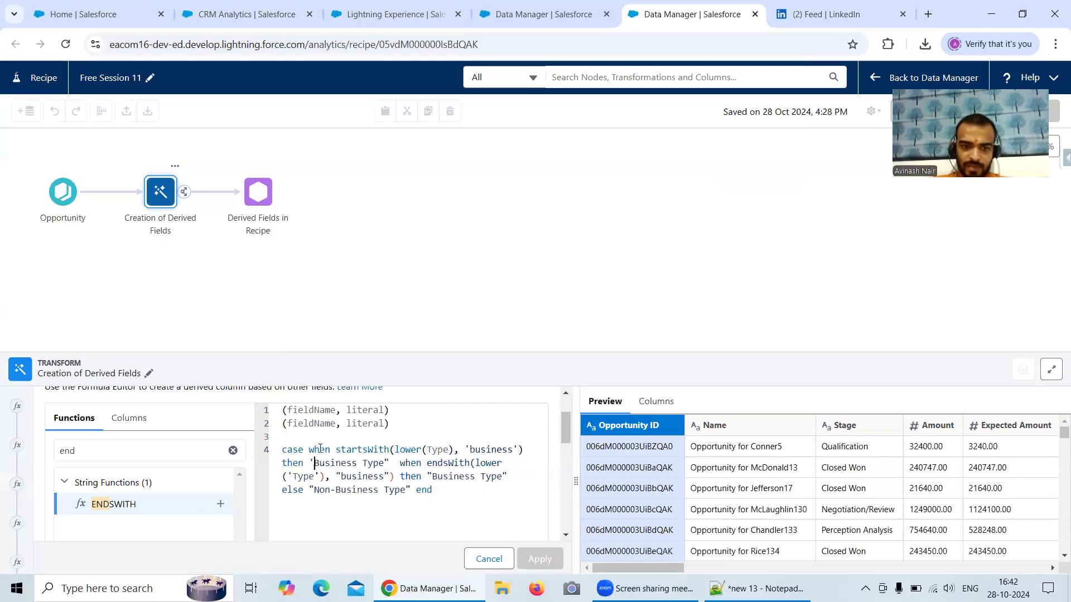
{"action": "left_click", "coordinate": [392, 461]}
{"action": "key", "text": "BackSpace"}
{"action": "type", "text": "'"}
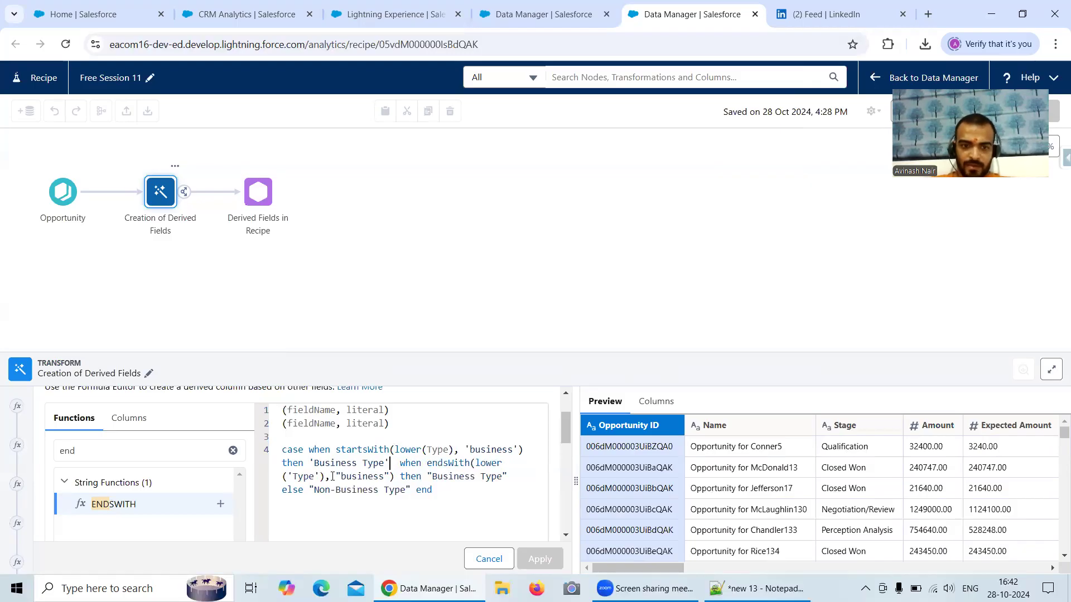
- Enclose business in the endsWith condition and its Business Type result in single quotes instead of double quotes
{"action": "left_click", "coordinate": [340, 476]}
{"action": "key", "text": "BackSpace"}
{"action": "type", "text": "'"}
{"action": "left_click", "coordinate": [390, 477]}
{"action": "key", "text": "BackSpace"}
{"action": "type", "text": "'"}
{"action": "left_click", "coordinate": [433, 477]}
{"action": "key", "text": "BackSpace"}
{"action": "type", "text": "'"}
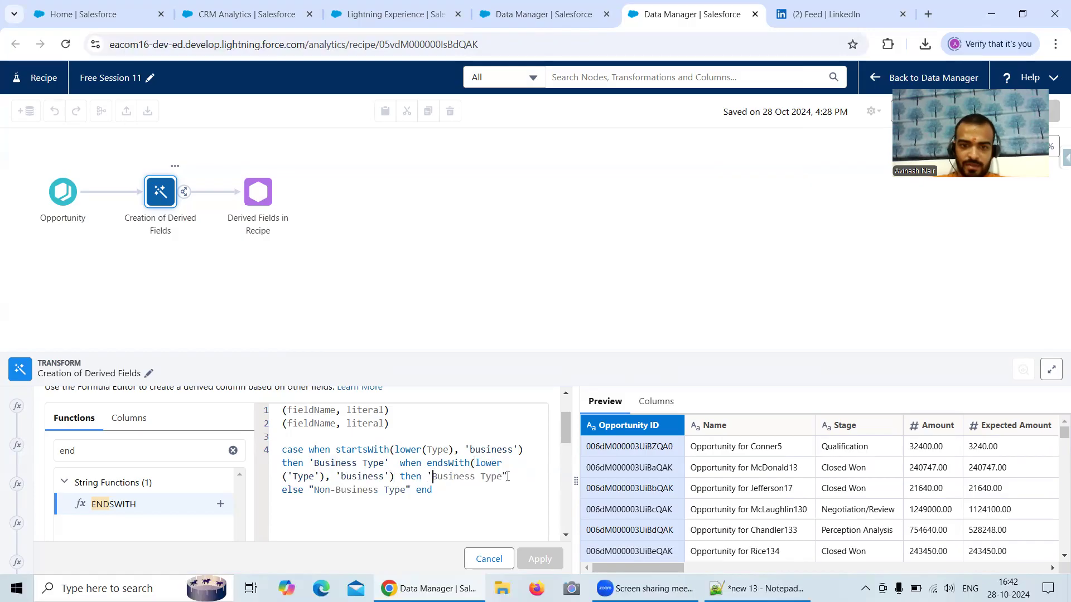
{"action": "left_click", "coordinate": [508, 477]}
{"action": "key", "text": "BackSpace"}
{"action": "type", "text": "'"}
- Put the Non-Business Type else result in single quotes and delete the leftover (fieldName, literal) lines above the case expression
{"action": "left_click", "coordinate": [315, 490]}
{"action": "key", "text": "BackSpace"}
{"action": "type", "text": "'"}
{"action": "left_click", "coordinate": [412, 490]}
{"action": "key", "text": "BackSpace"}
{"action": "type", "text": "'"}
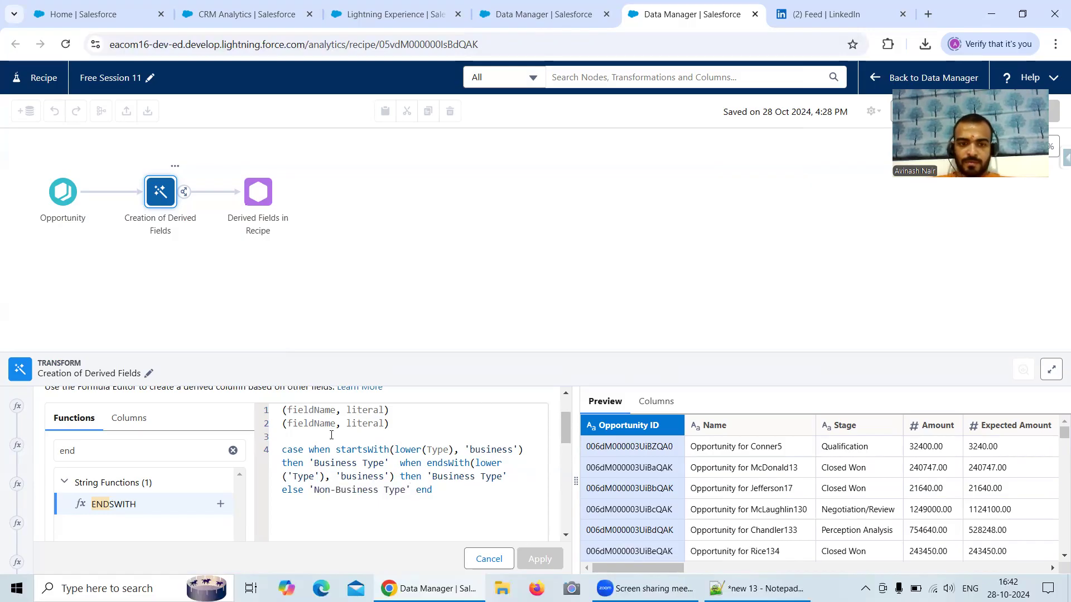
{"action": "left_click_drag", "start_coordinate": [274, 432], "coordinate": [267, 408]}
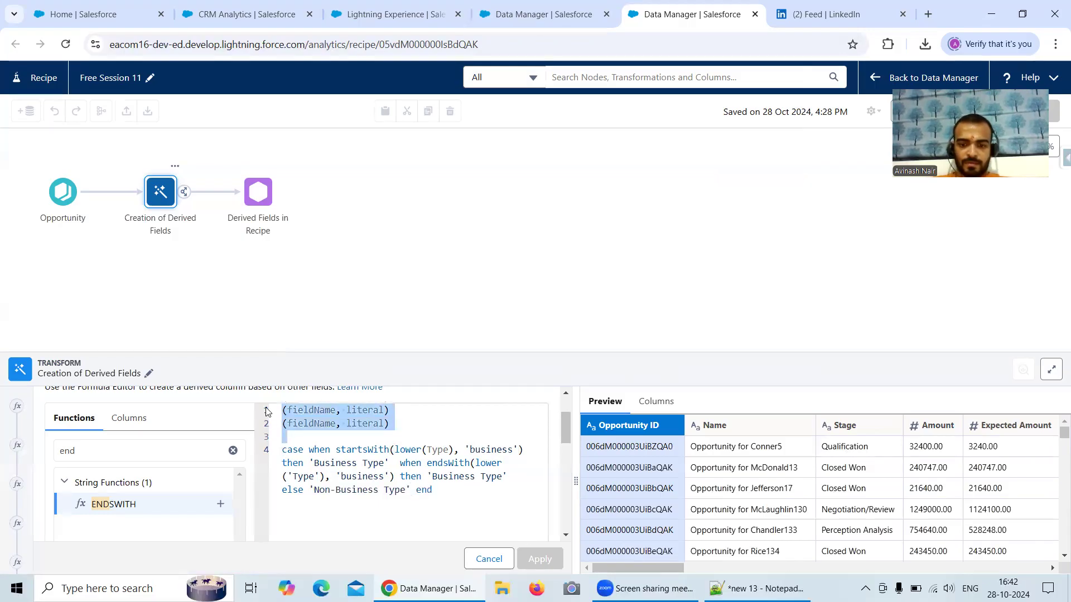
{"action": "key", "text": "BackSpace"}
- Set the output type of the type classification formula column to Text
{"action": "left_click_drag", "start_coordinate": [566, 418], "coordinate": [568, 493]}
{"action": "scroll", "coordinate": [583, 470], "scroll_direction": "down", "scroll_amount": 1}
{"action": "left_click", "coordinate": [209, 454]}
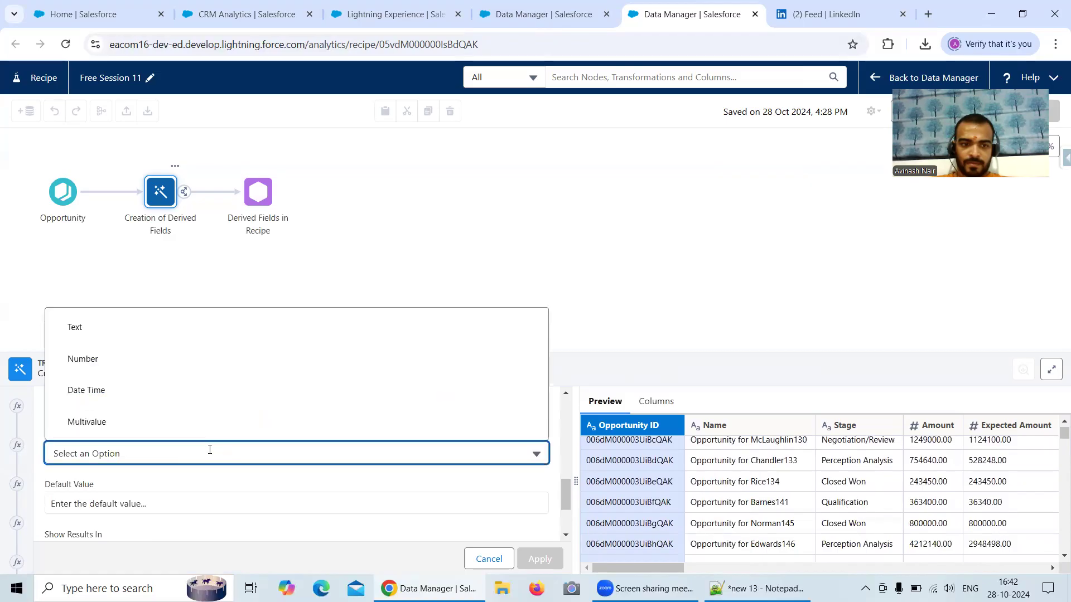
{"action": "left_click", "coordinate": [75, 328]}
- Set the formula column's label and API name to Type_Classification, copied from the dataflow field, and apply the formula
{"action": "scroll", "coordinate": [251, 474], "scroll_direction": "down", "scroll_amount": 2}
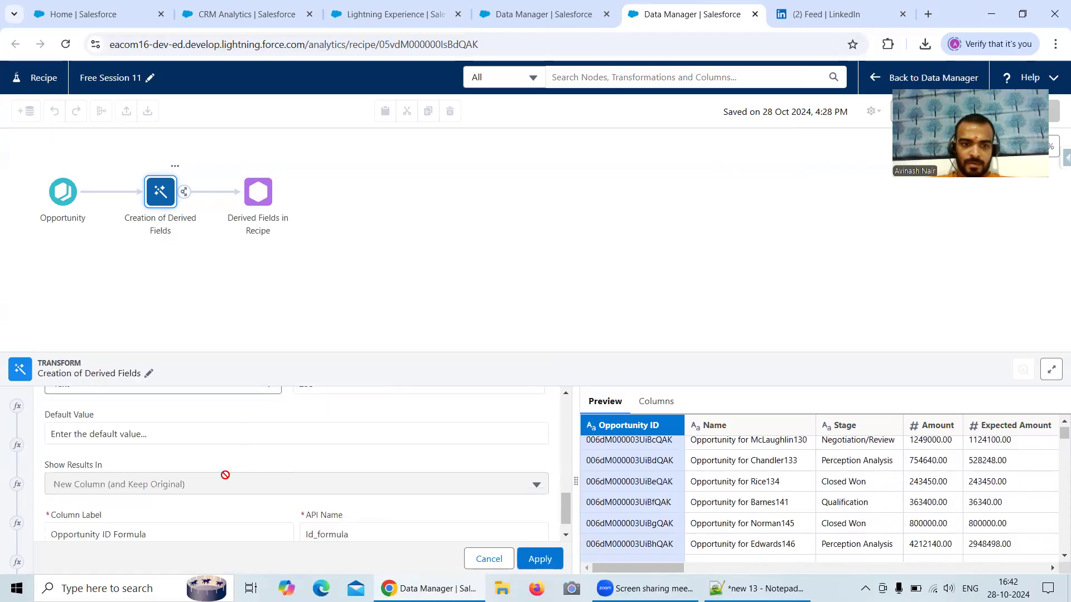
{"action": "scroll", "coordinate": [265, 487], "scroll_direction": "down", "scroll_amount": 1}
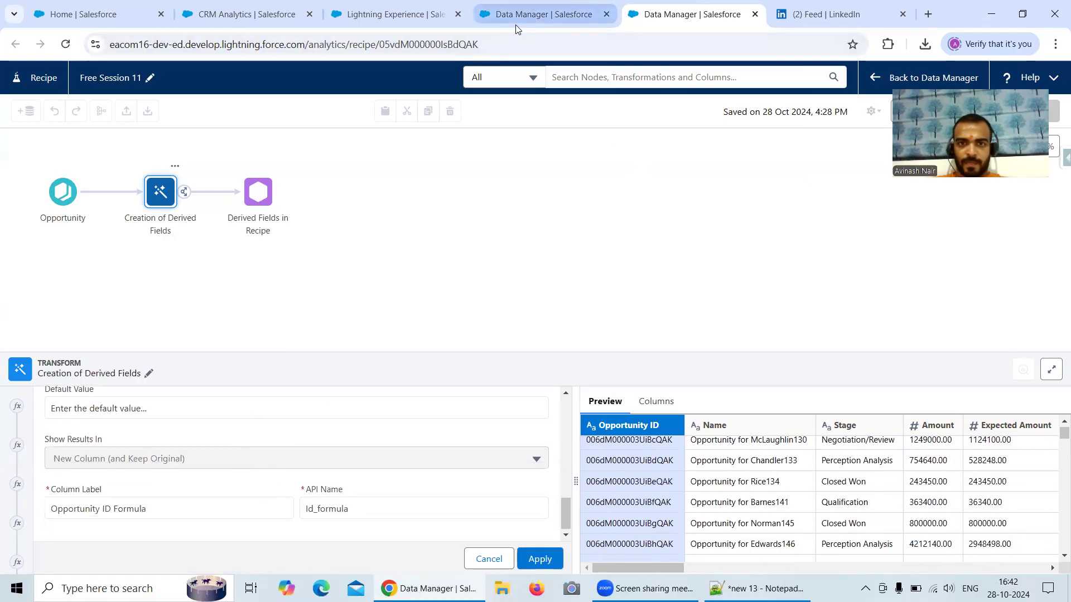
{"action": "left_click", "coordinate": [516, 24]}
{"action": "left_click_drag", "start_coordinate": [468, 188], "coordinate": [371, 195]}
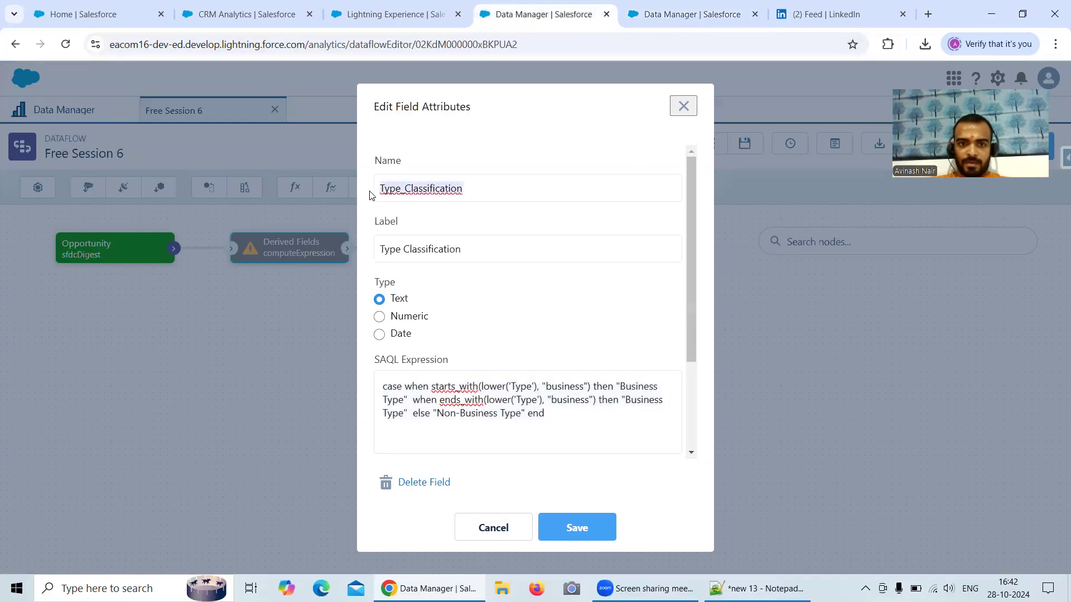
{"action": "left_click", "coordinate": [669, 17]}
{"action": "triple_click", "coordinate": [156, 509]}
{"action": "key", "text": "ctrl+v"}
{"action": "double_click", "coordinate": [347, 509]}
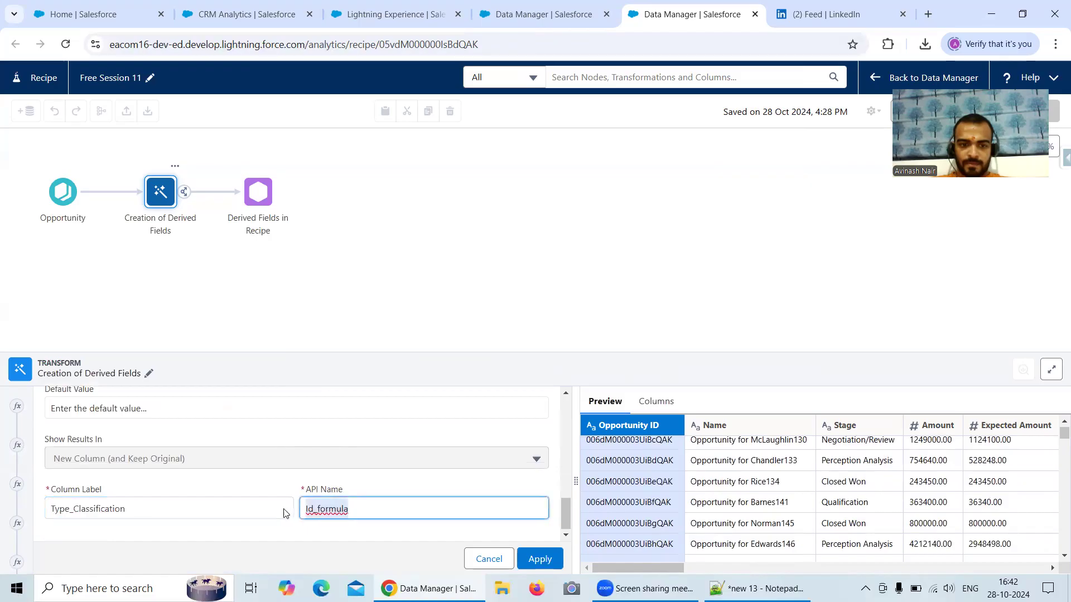
{"action": "key", "text": "ctrl+v"}
{"action": "left_click", "coordinate": [539, 559]}
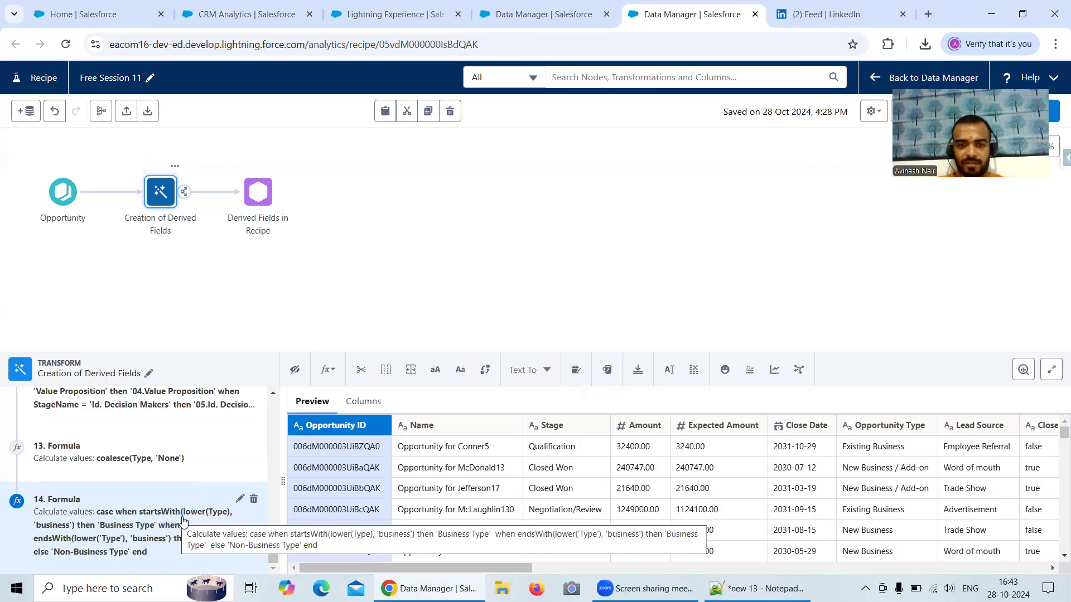
- Remove the single quotes around Type in the endsWith condition of the Type_Classification formula, apply it and check the preview column
{"action": "left_click_drag", "start_coordinate": [689, 582], "coordinate": [1058, 557]}
{"action": "scroll", "coordinate": [1041, 494], "scroll_direction": "down", "scroll_amount": 2}
{"action": "scroll", "coordinate": [1056, 444], "scroll_direction": "down", "scroll_amount": 5}
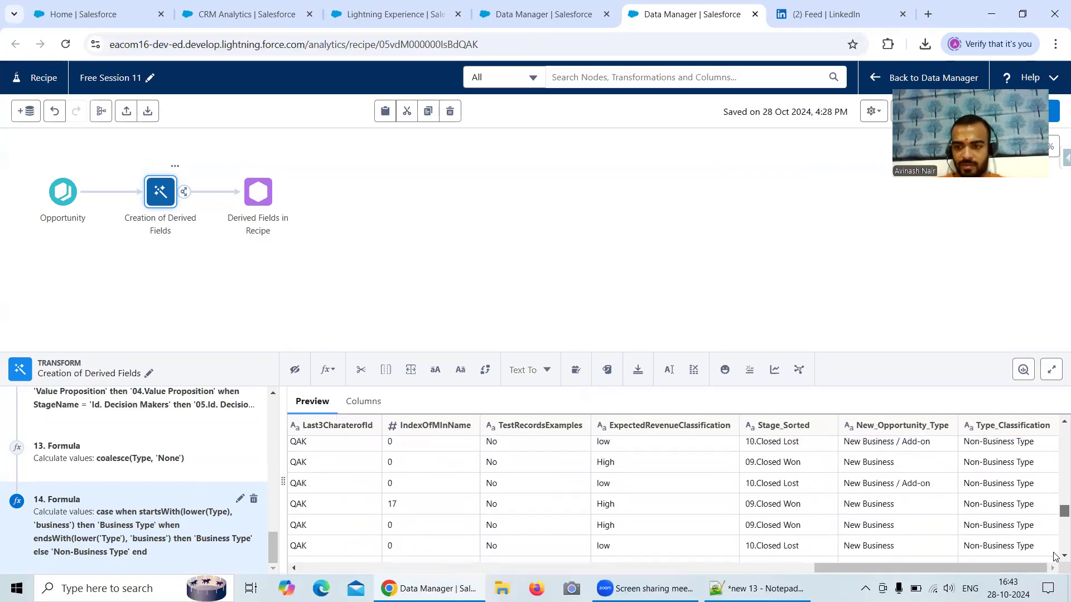
{"action": "scroll", "coordinate": [1054, 528], "scroll_direction": "up", "scroll_amount": 5}
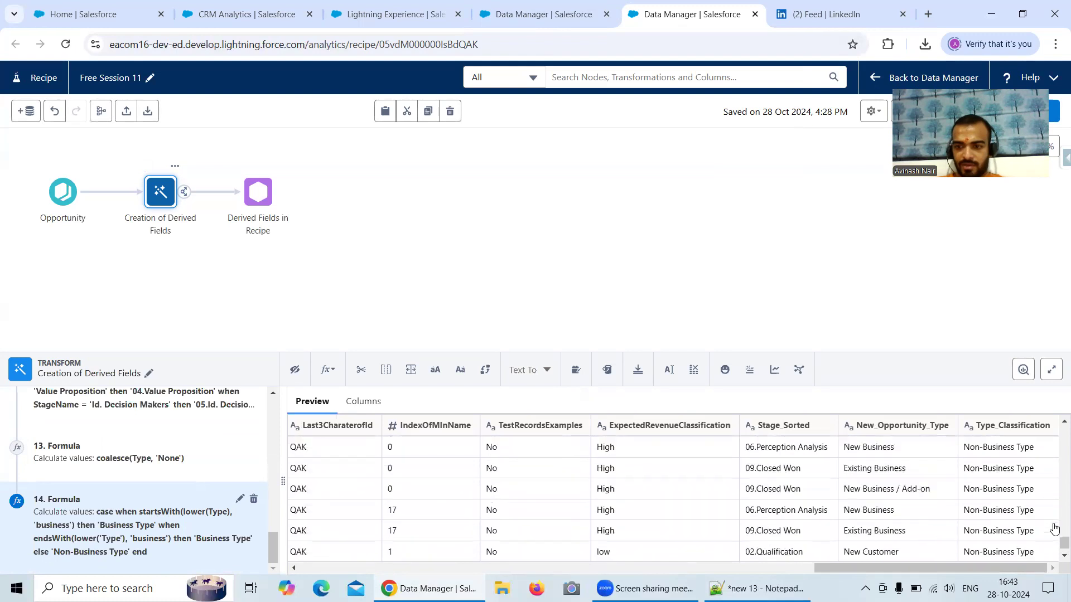
{"action": "scroll", "coordinate": [1054, 529], "scroll_direction": "up", "scroll_amount": 1}
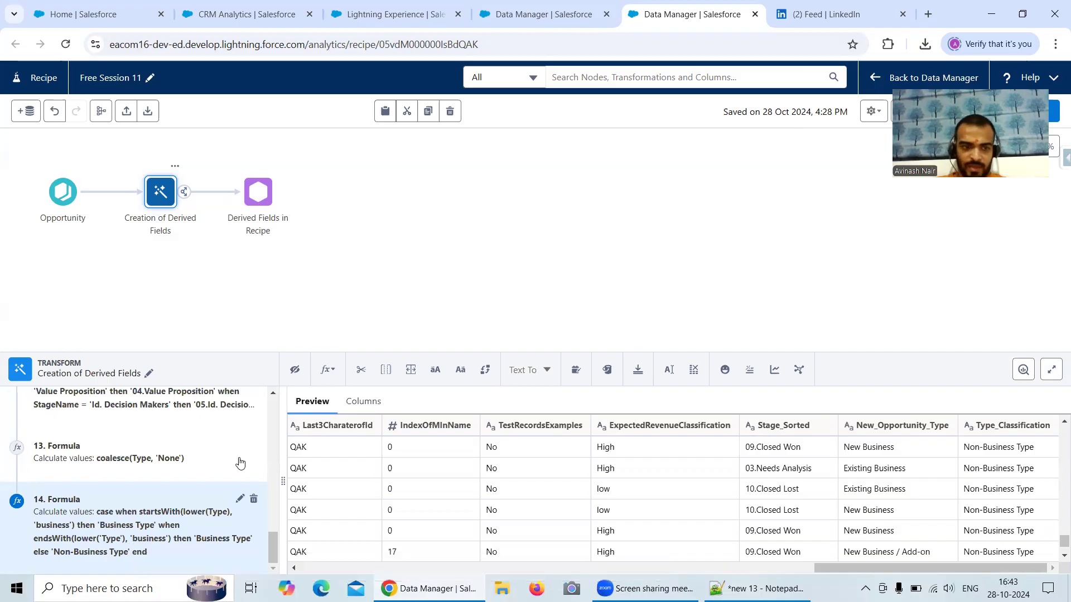
{"action": "left_click", "coordinate": [240, 499]}
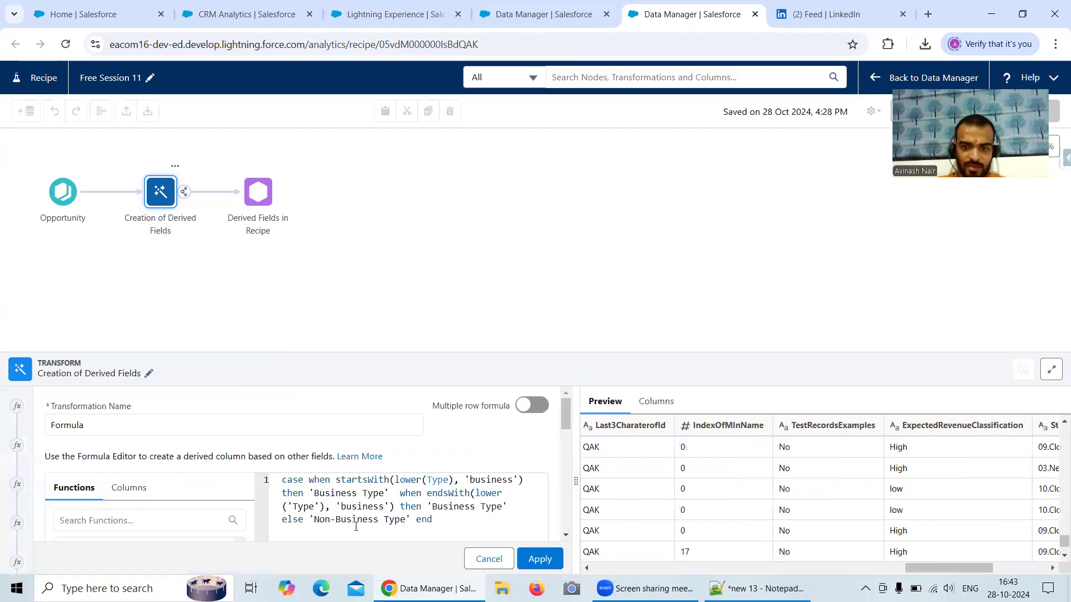
{"action": "left_click", "coordinate": [294, 505]}
{"action": "key", "text": "BackSpace"}
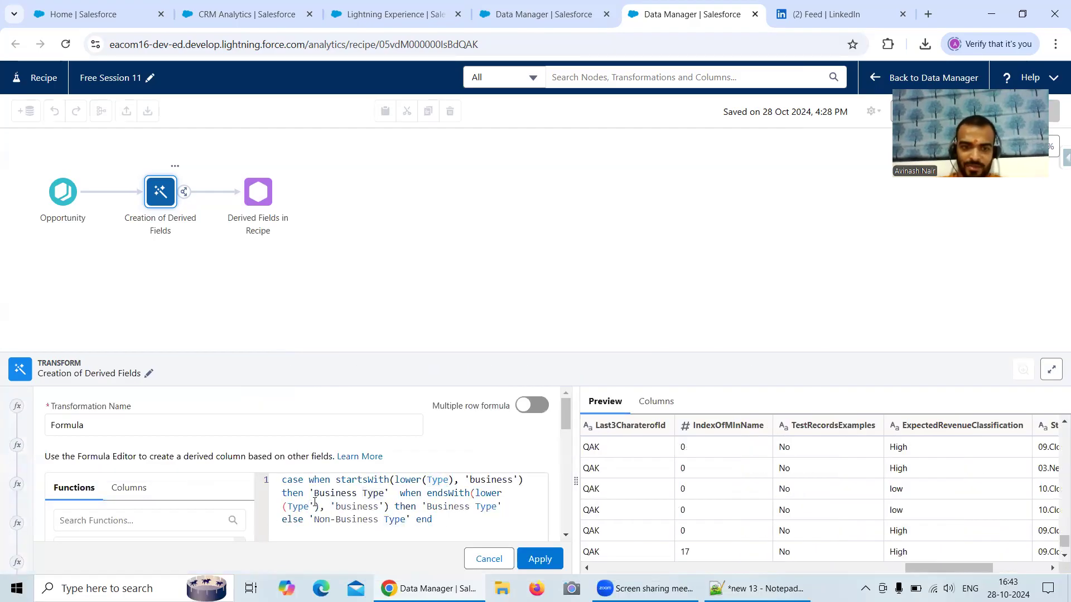
{"action": "left_click", "coordinate": [315, 505]}
{"action": "key", "text": "BackSpace"}
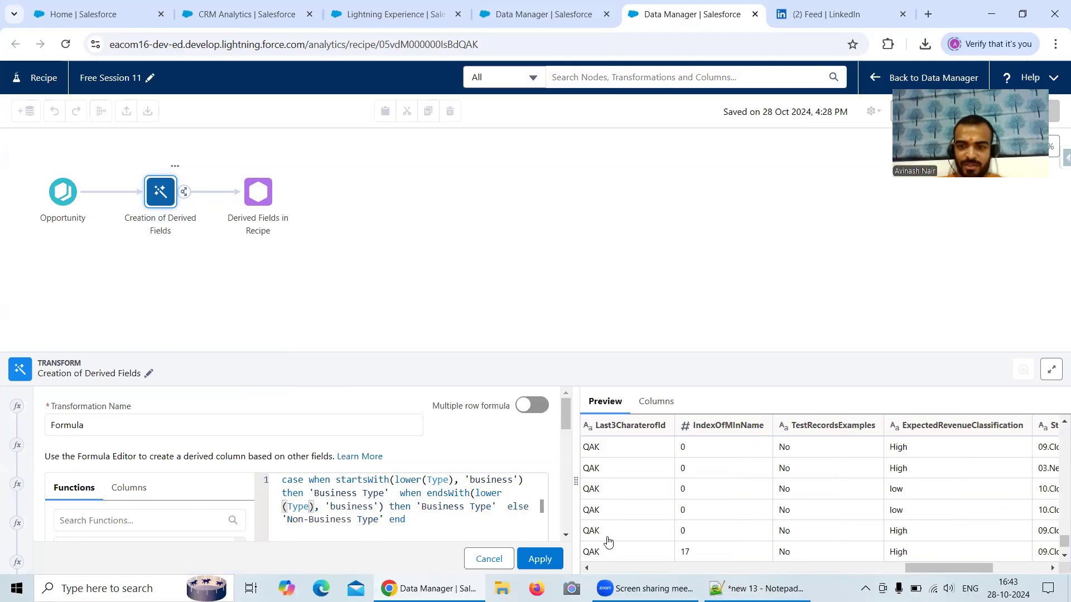
{"action": "left_click", "coordinate": [554, 566]}
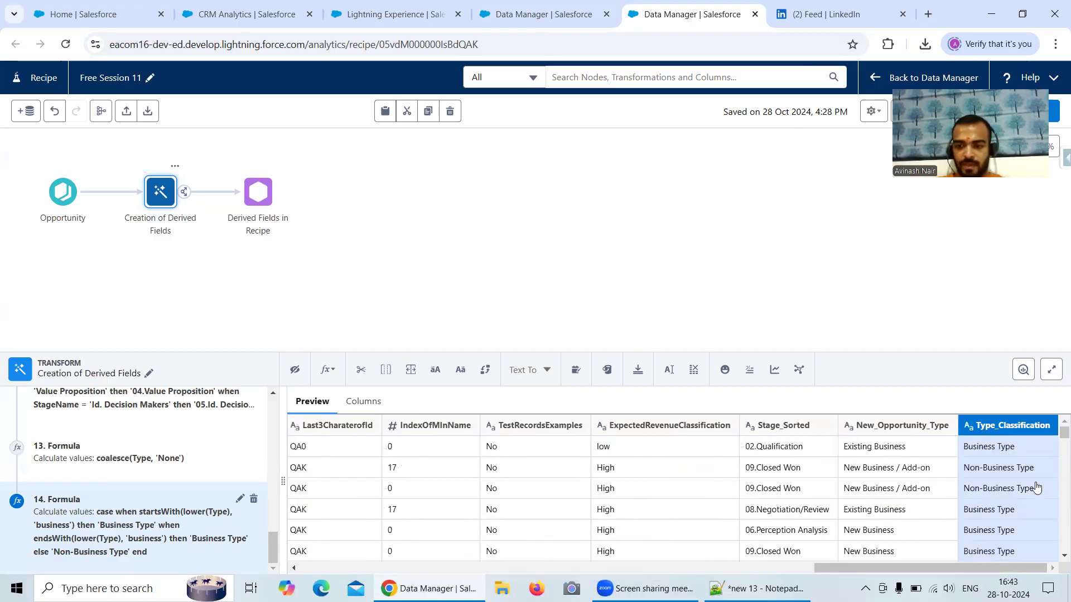
{"action": "scroll", "coordinate": [1036, 488], "scroll_direction": "down", "scroll_amount": 3}
{"action": "mouse_move", "coordinate": [1055, 440]}
{"action": "left_mouse_down"}
{"action": "mouse_move", "coordinate": [1055, 535]}
{"action": "mouse_move", "coordinate": [1059, 434]}
{"action": "left_mouse_up"}
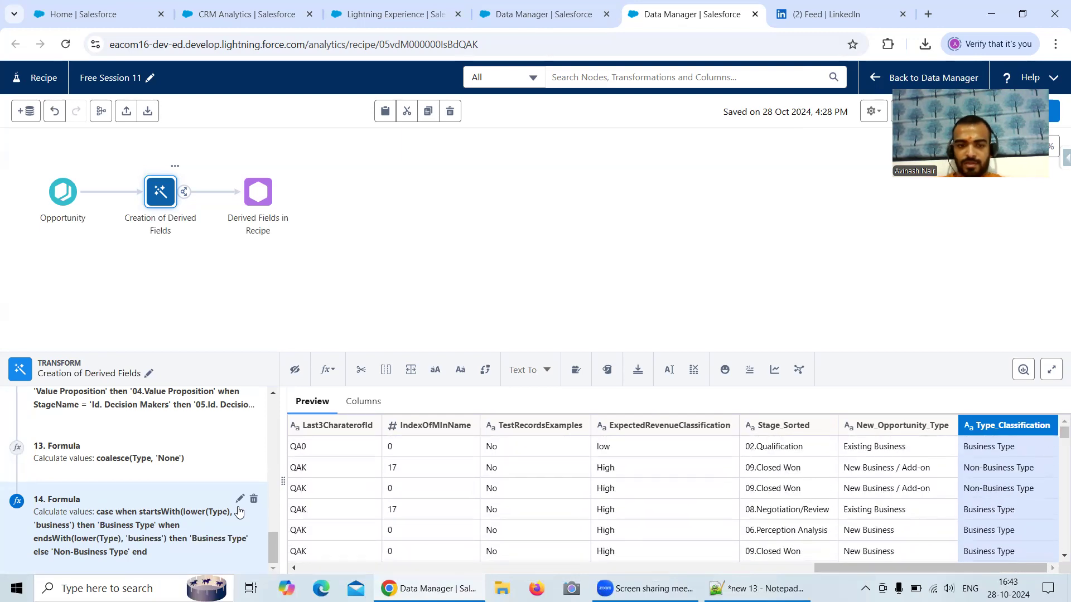
- Examine the CreatedDateExcludingTime and DifferenceBetweenCloseDateAndCreatedDate1 definitions among the Free Session 6 dataflow's computed fields
{"action": "left_click", "coordinate": [549, 22]}
{"action": "left_click", "coordinate": [523, 525]}
{"action": "scroll", "coordinate": [544, 400], "scroll_direction": "down", "scroll_amount": 3}
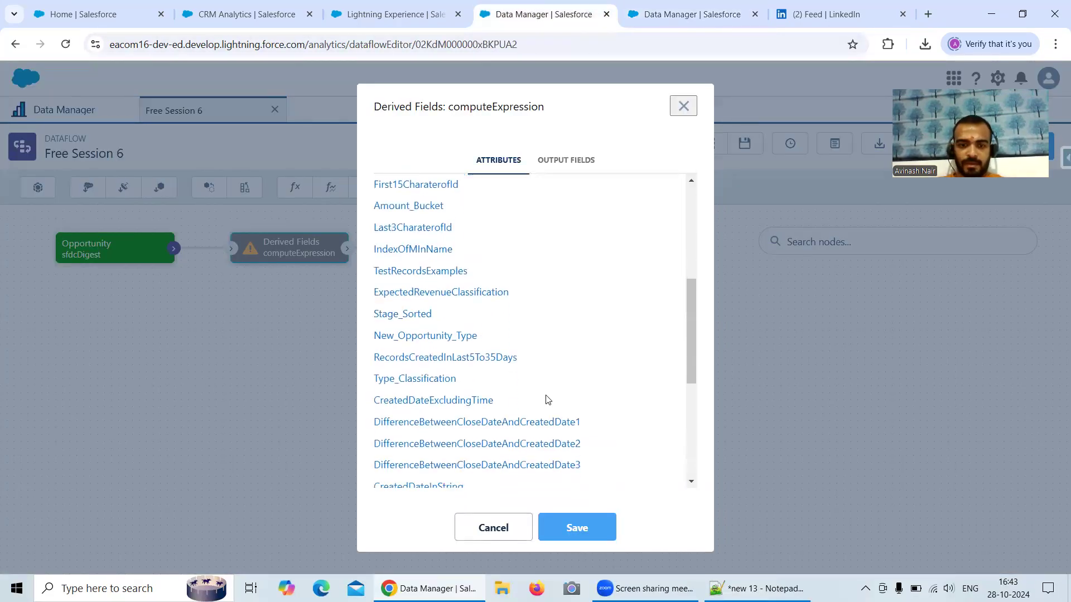
{"action": "scroll", "coordinate": [547, 400], "scroll_direction": "down", "scroll_amount": 1}
{"action": "left_click", "coordinate": [479, 331]}
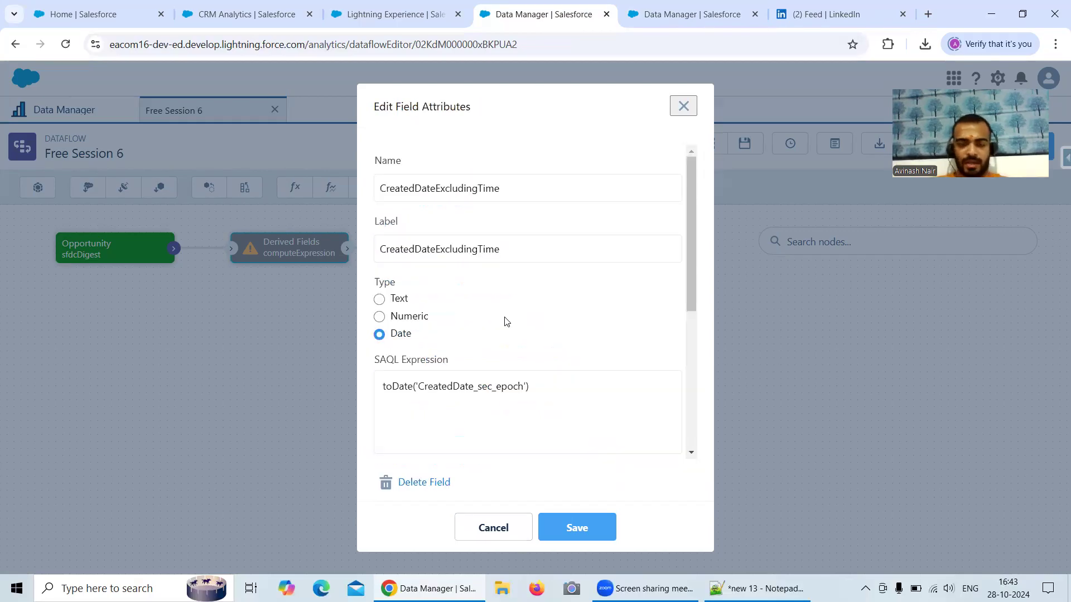
{"action": "left_click", "coordinate": [516, 526]}
{"action": "scroll", "coordinate": [554, 407], "scroll_direction": "down", "scroll_amount": 3}
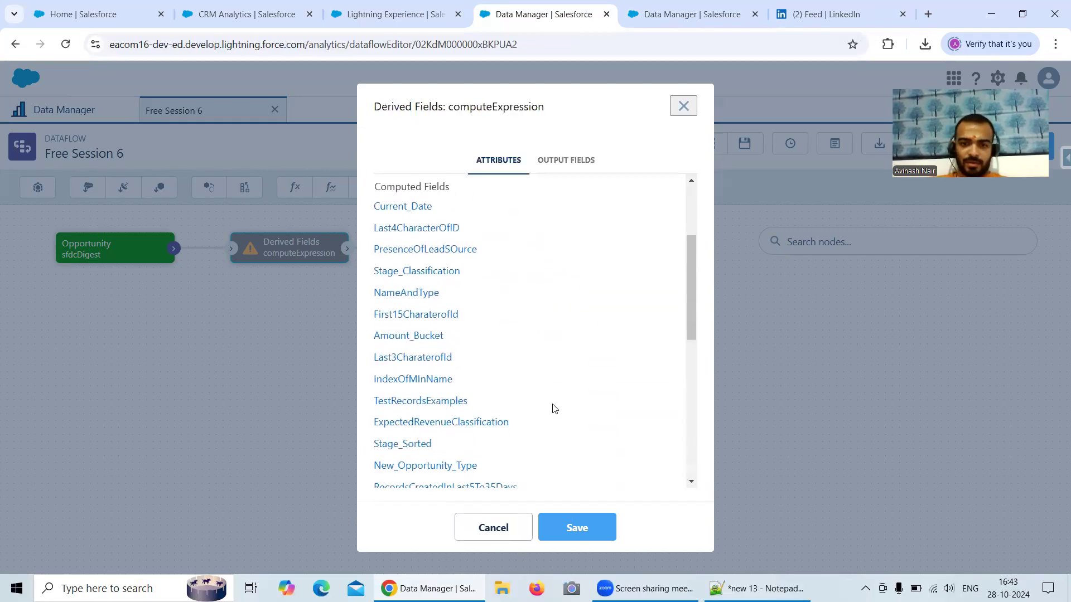
{"action": "scroll", "coordinate": [554, 408], "scroll_direction": "down", "scroll_amount": 10}
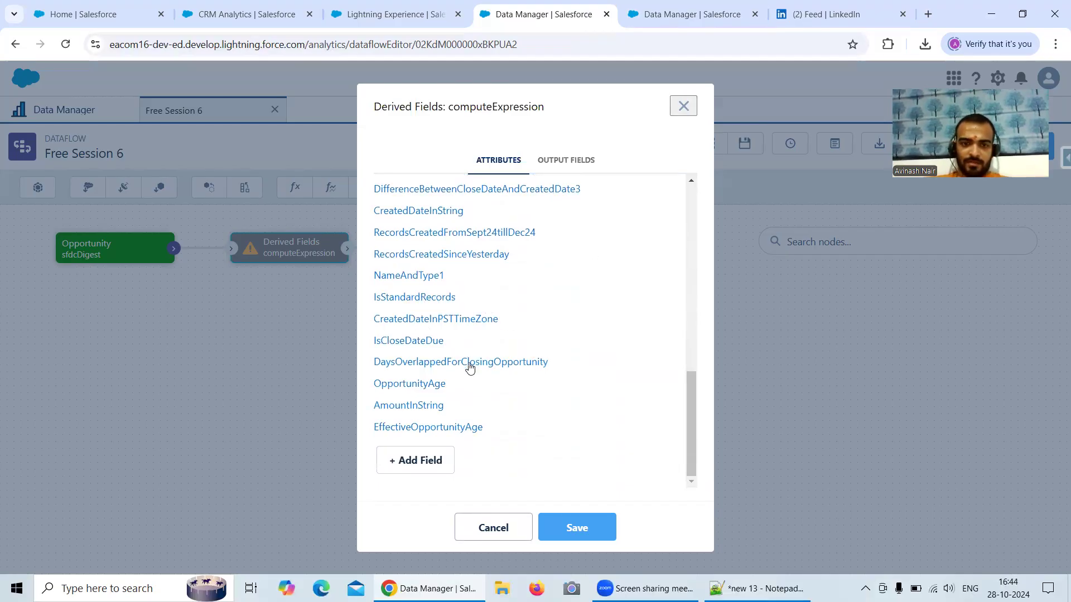
{"action": "scroll", "coordinate": [470, 367], "scroll_direction": "up", "scroll_amount": 5}
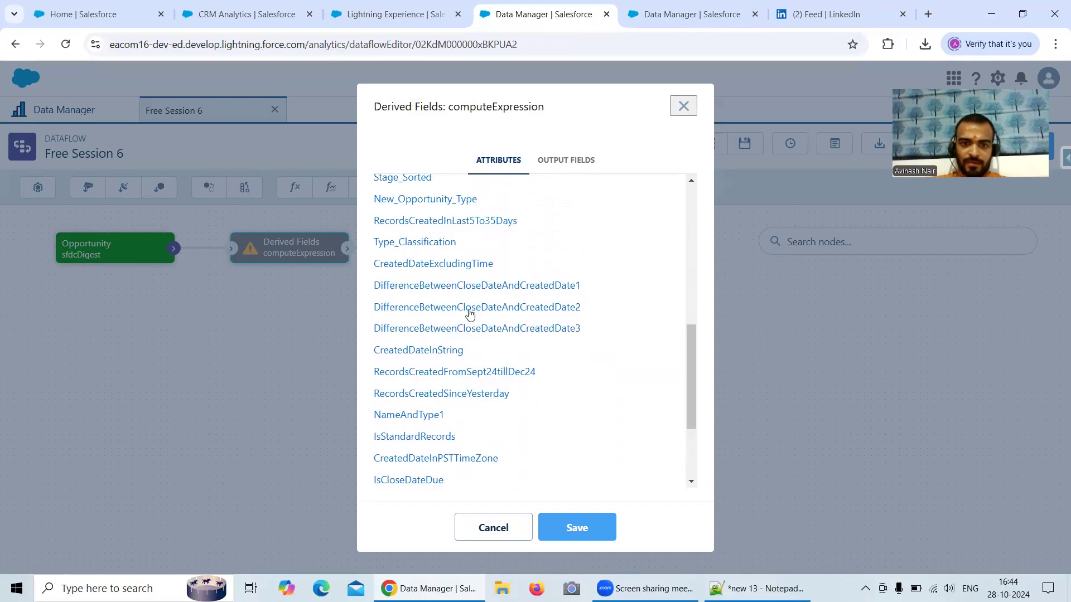
{"action": "left_click", "coordinate": [467, 287]}
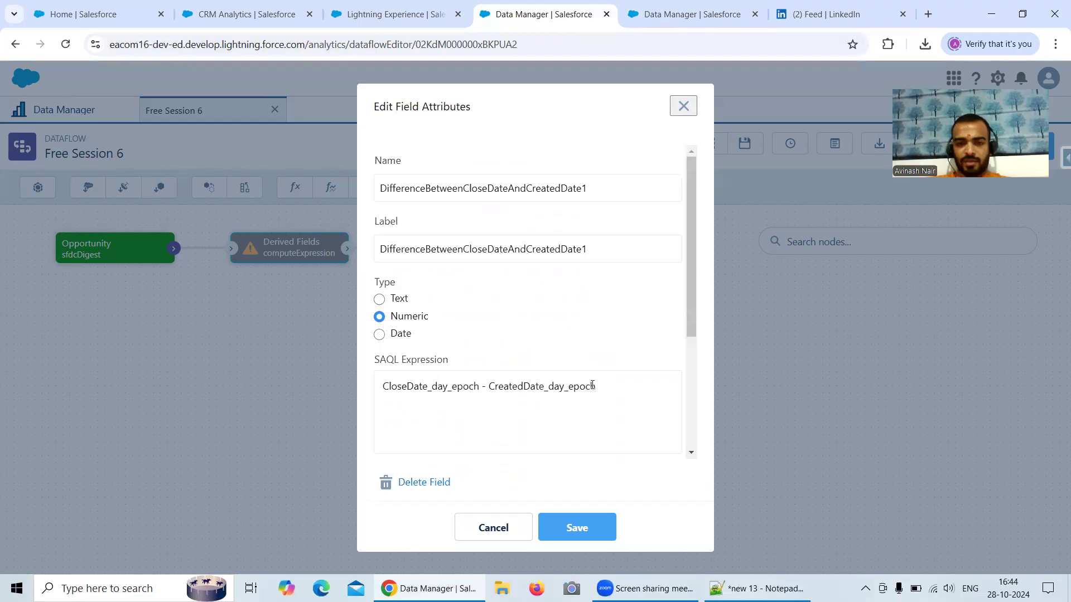
{"action": "key", "text": "Escape"}
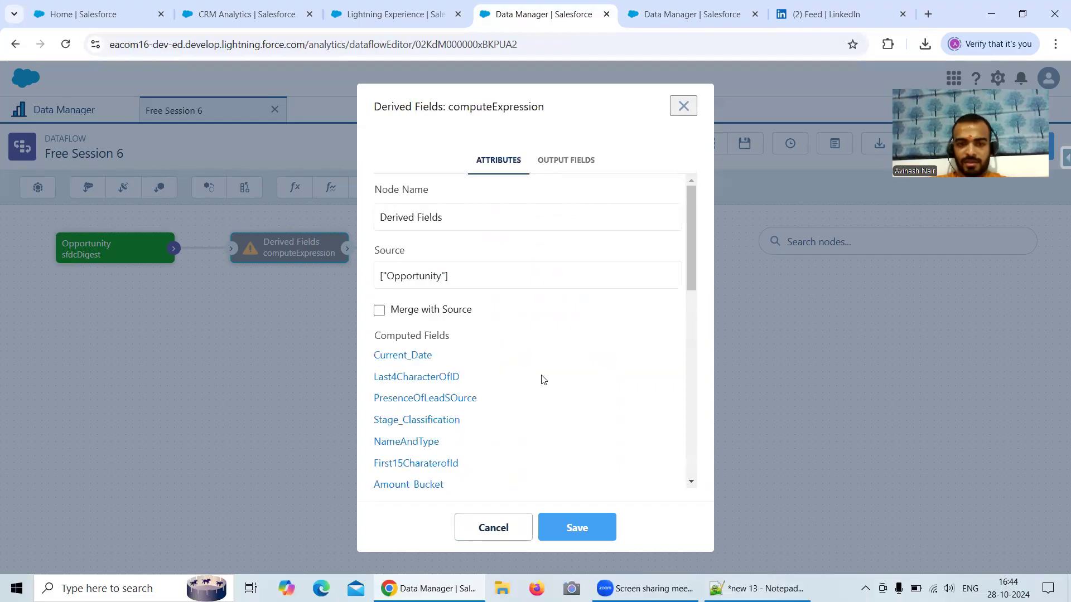
- Open the CreatedDateInString computed field in the dataflow and copy its SAQL expression
{"action": "scroll", "coordinate": [544, 377], "scroll_direction": "down", "scroll_amount": 5}
{"action": "scroll", "coordinate": [546, 376], "scroll_direction": "down", "scroll_amount": 1}
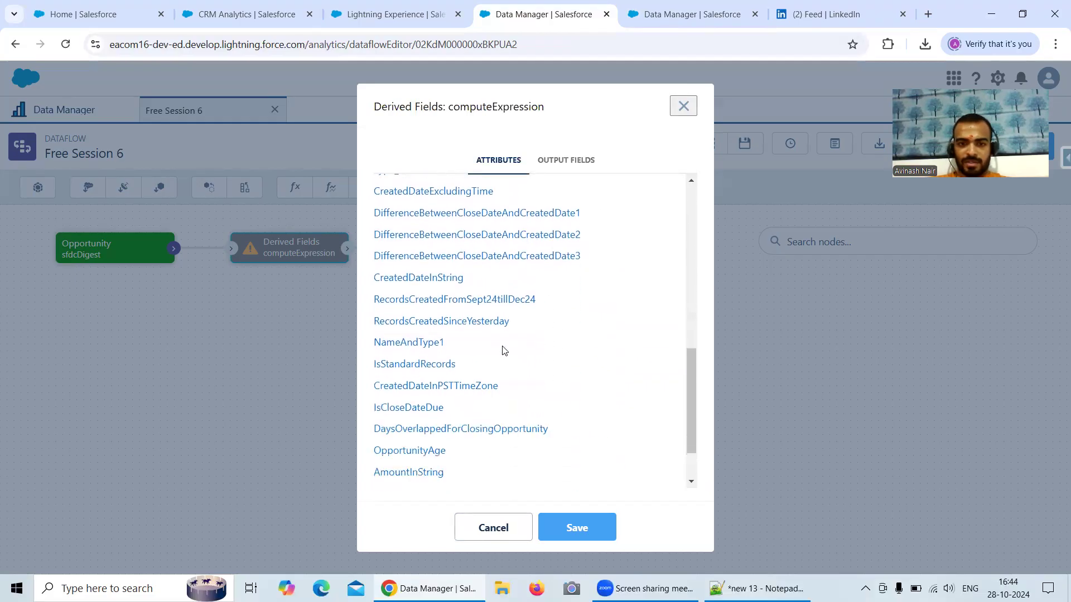
{"action": "left_click", "coordinate": [442, 283]}
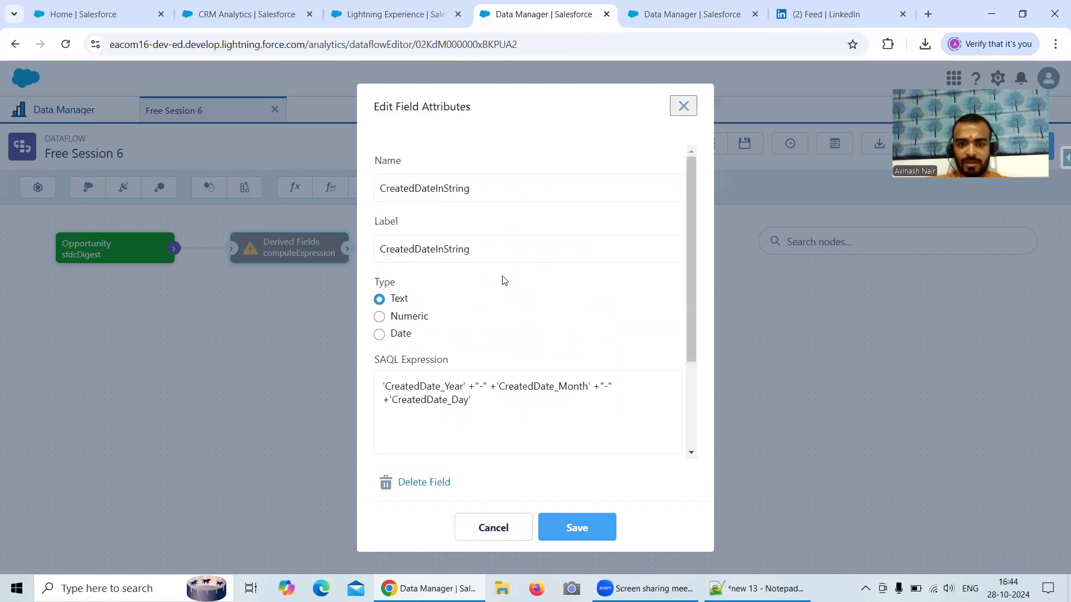
{"action": "left_click_drag", "start_coordinate": [474, 400], "coordinate": [367, 387]}
{"action": "key", "text": "ctrl+c"}
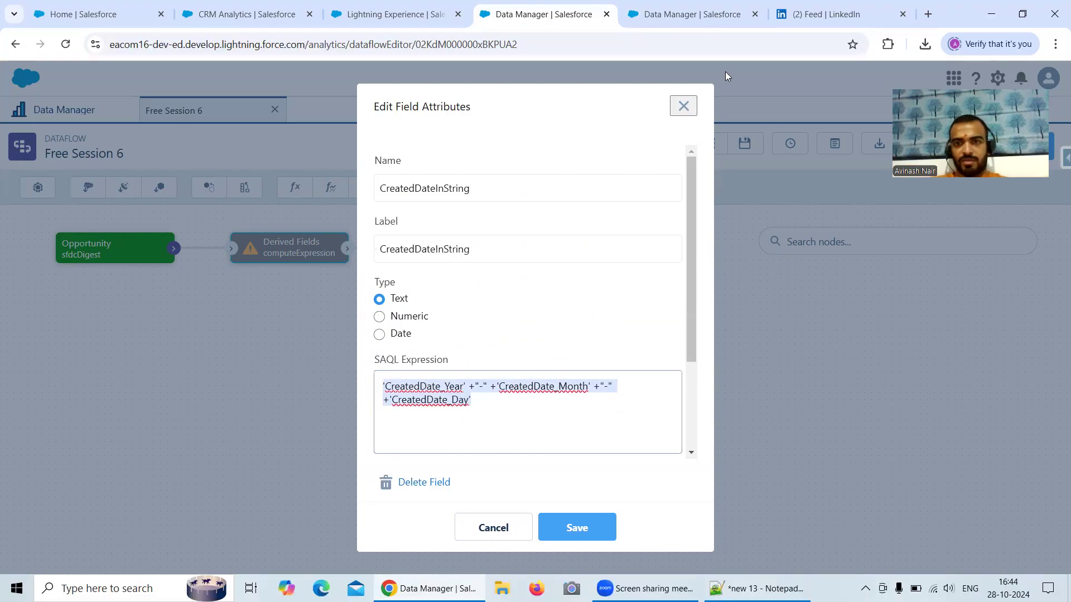
- Add a custom formula to the Free Session 11 recipe's Creation of Derived Fields node and paste the CreatedDateInString expression into it
{"action": "left_click", "coordinate": [697, 19]}
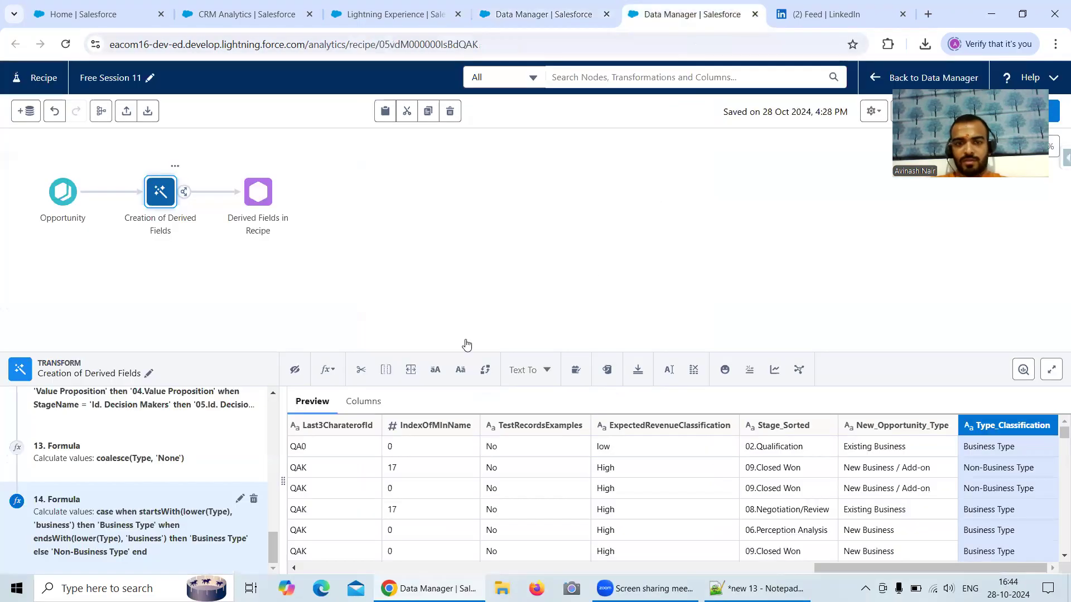
{"action": "left_click", "coordinate": [327, 369]}
{"action": "left_click", "coordinate": [354, 454]}
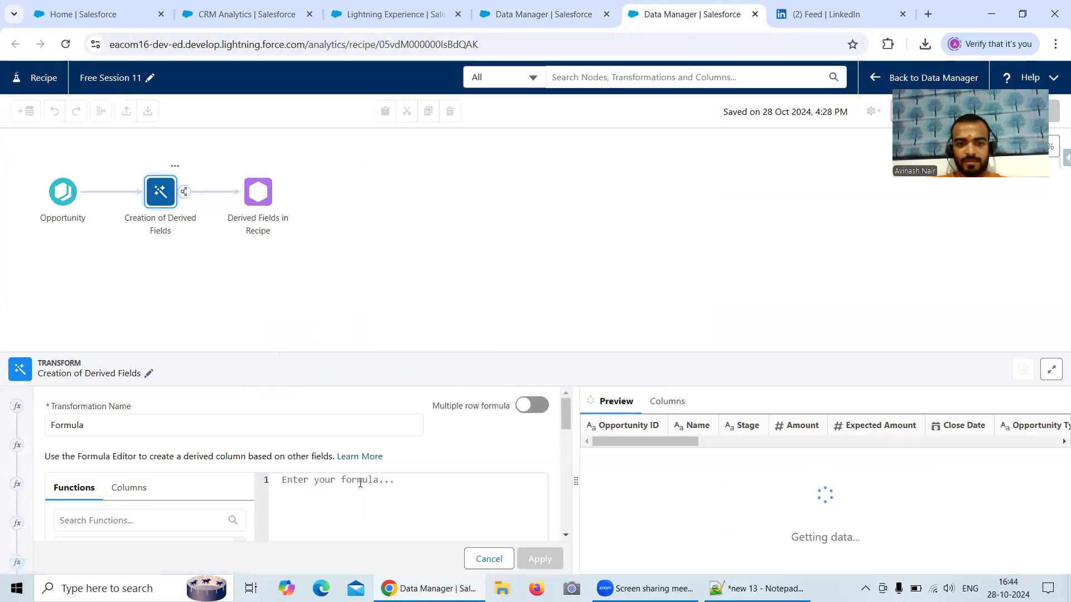
{"action": "scroll", "coordinate": [330, 502], "scroll_direction": "down", "scroll_amount": 5}
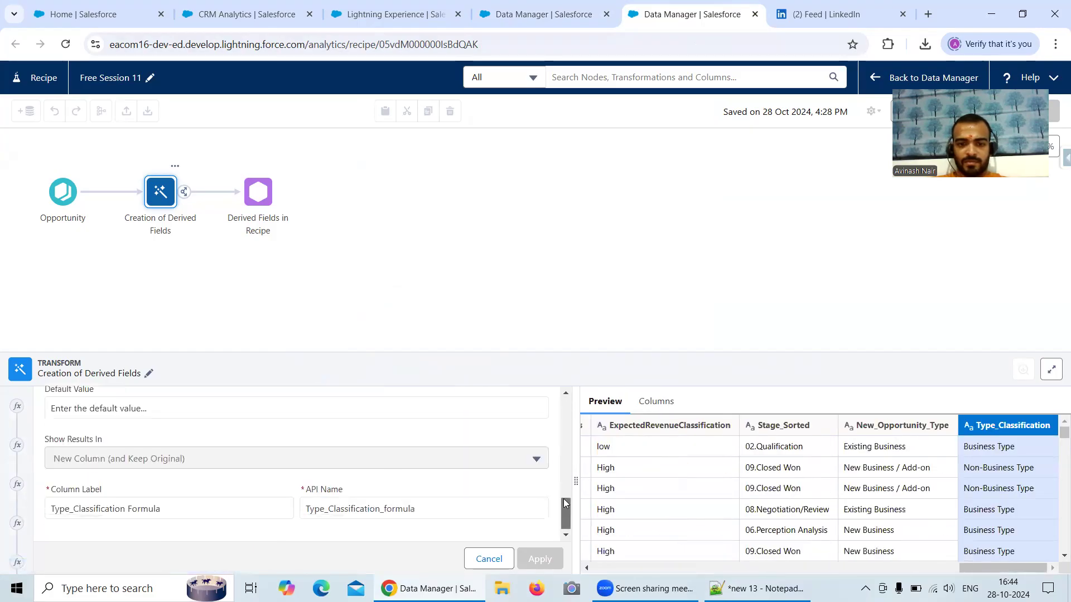
{"action": "scroll", "coordinate": [563, 504], "scroll_direction": "up", "scroll_amount": 5}
{"action": "left_click", "coordinate": [406, 412]}
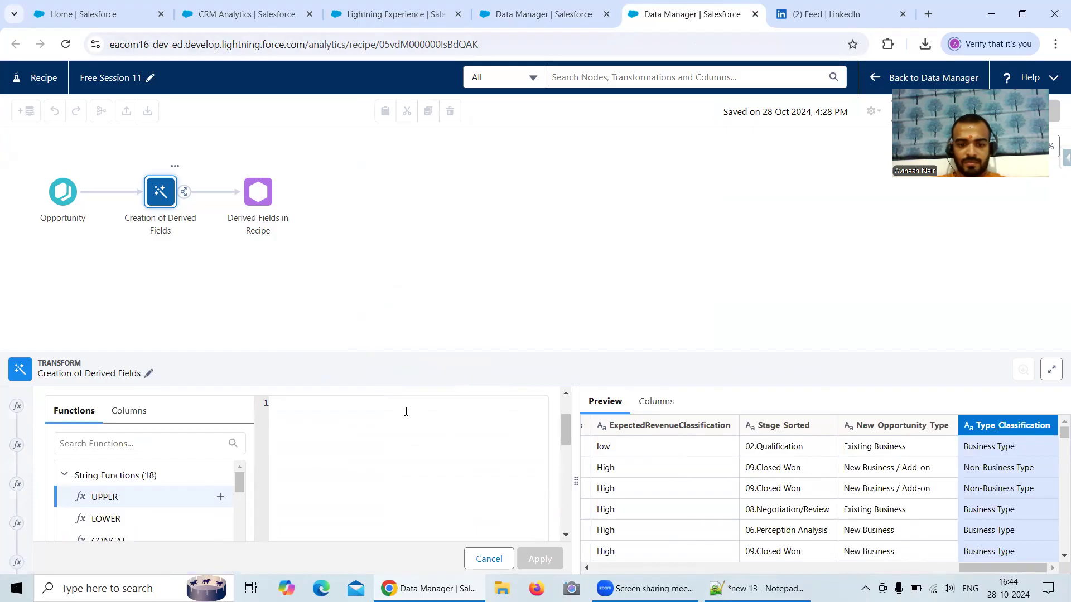
{"action": "key", "text": "ctrl+v"}
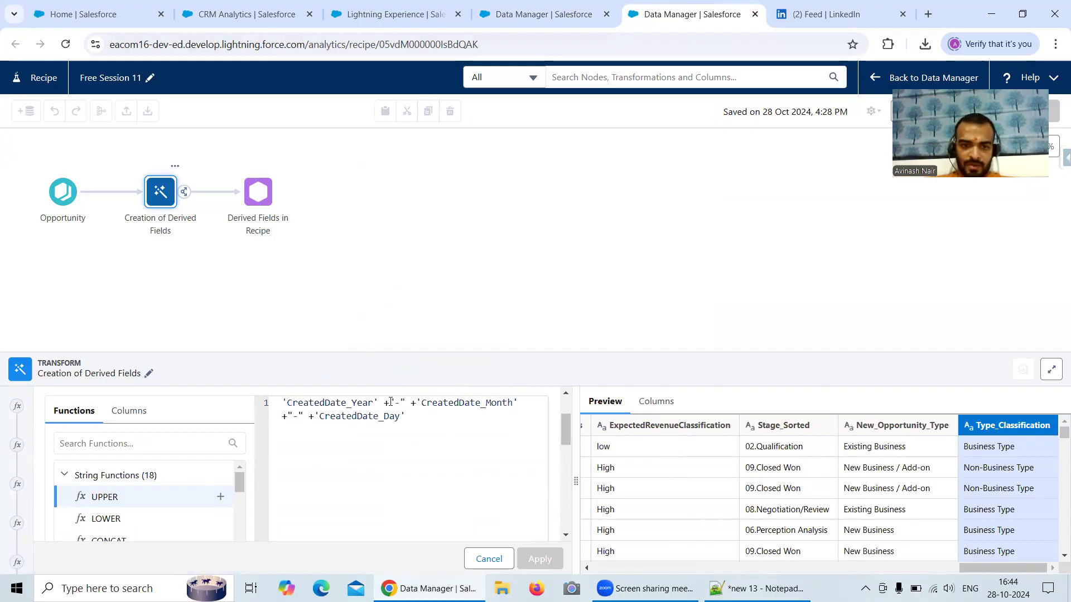
- Replace the plus sign after CreatedDate_Year with || and enclose the first hyphen in single quotes instead of double quotes
{"action": "key", "text": "BackSpace"}
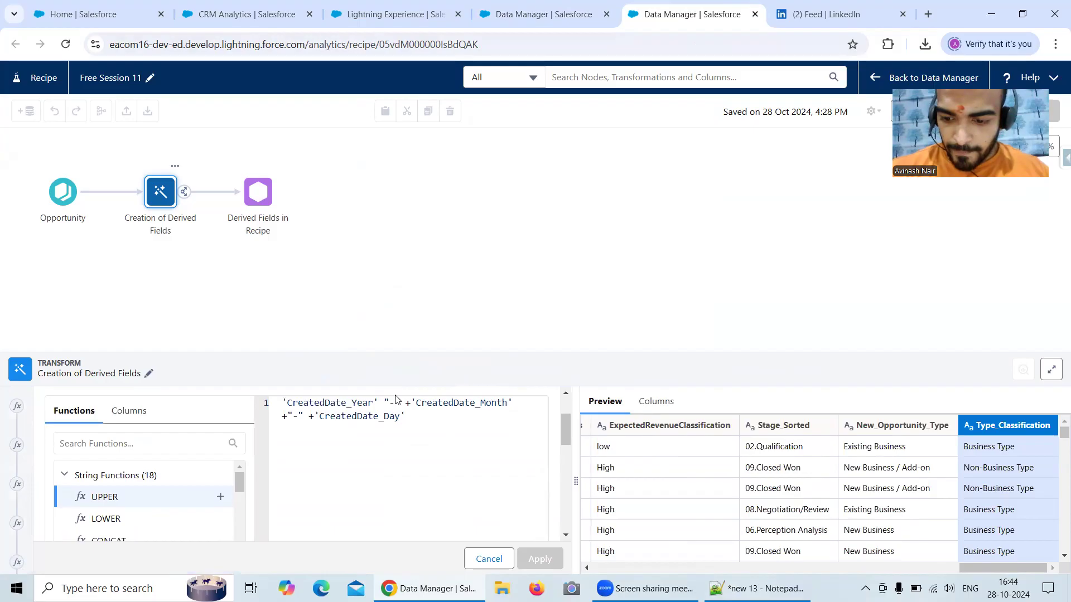
{"action": "type", "text": "||"}
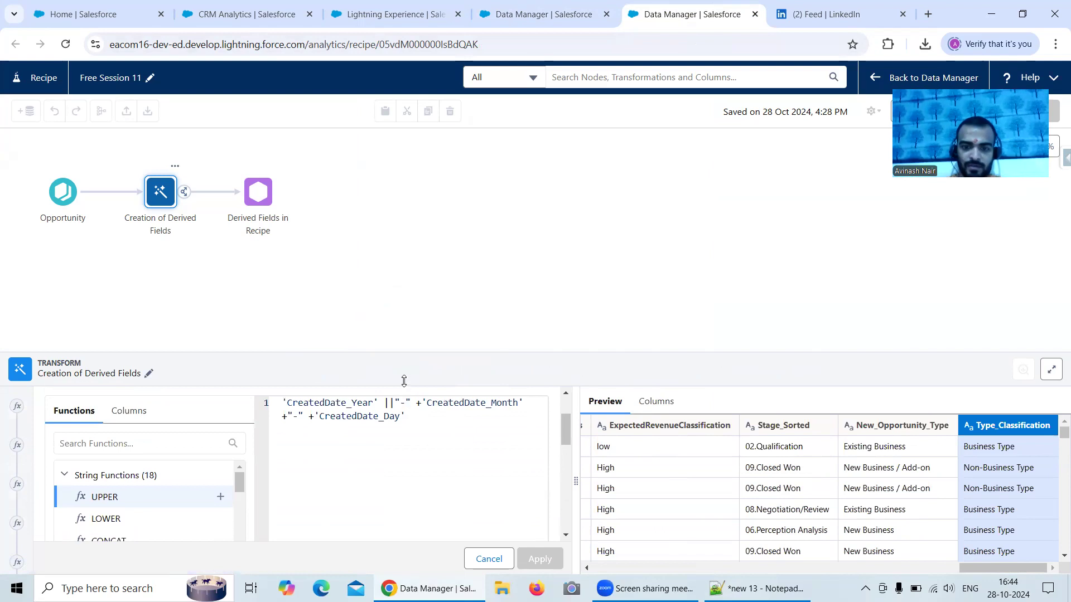
{"action": "key", "text": "Delete"}
{"action": "type", "text": "'"}
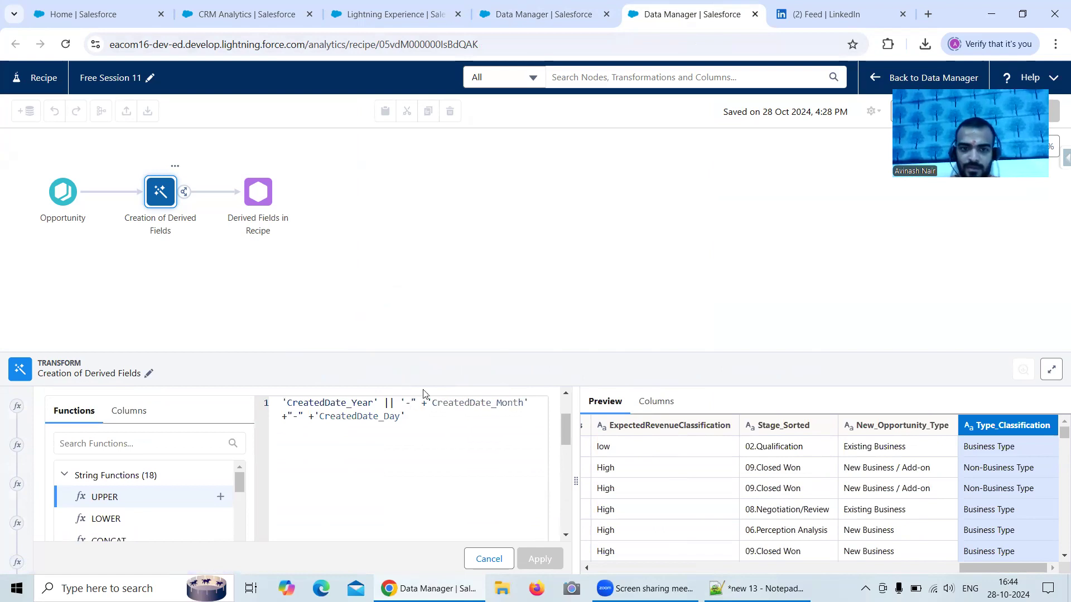
{"action": "key", "text": "BackSpace"}
{"action": "type", "text": "'"}
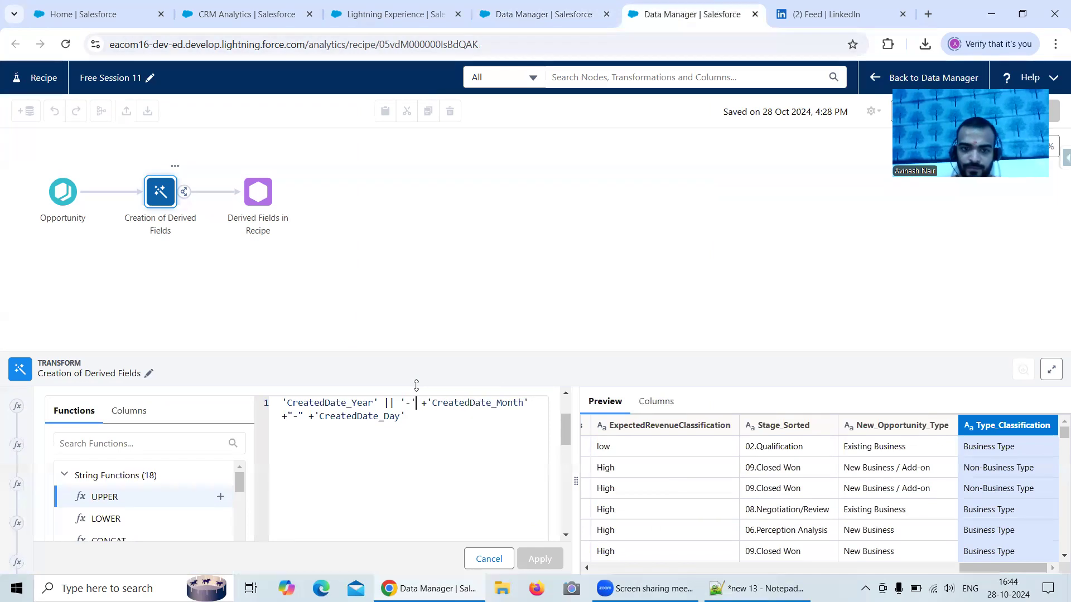
- Replace the plus signs on both sides of the second hyphen with || and enclose that hyphen in single quotes
{"action": "key", "text": "BackSpace"}
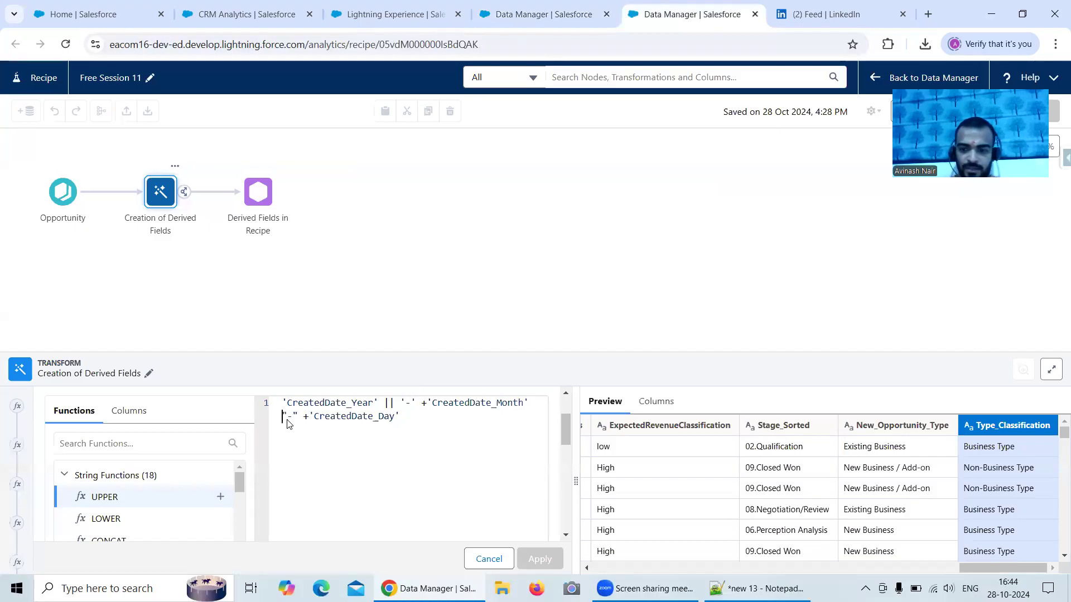
{"action": "type", "text": "||"}
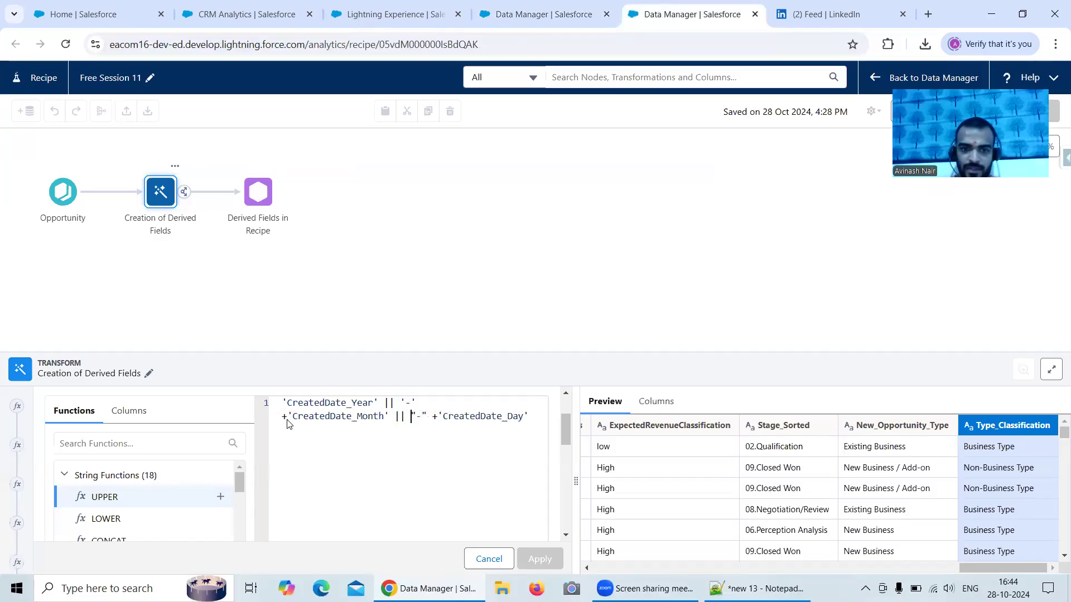
{"action": "key", "text": "BackSpace"}
{"action": "type", "text": "'"}
{"action": "key", "text": "BackSpace"}
{"action": "type", "text": "'"}
{"action": "left_click", "coordinate": [440, 420]}
{"action": "key", "text": "BackSpace"}
{"action": "type", "text": "||"}
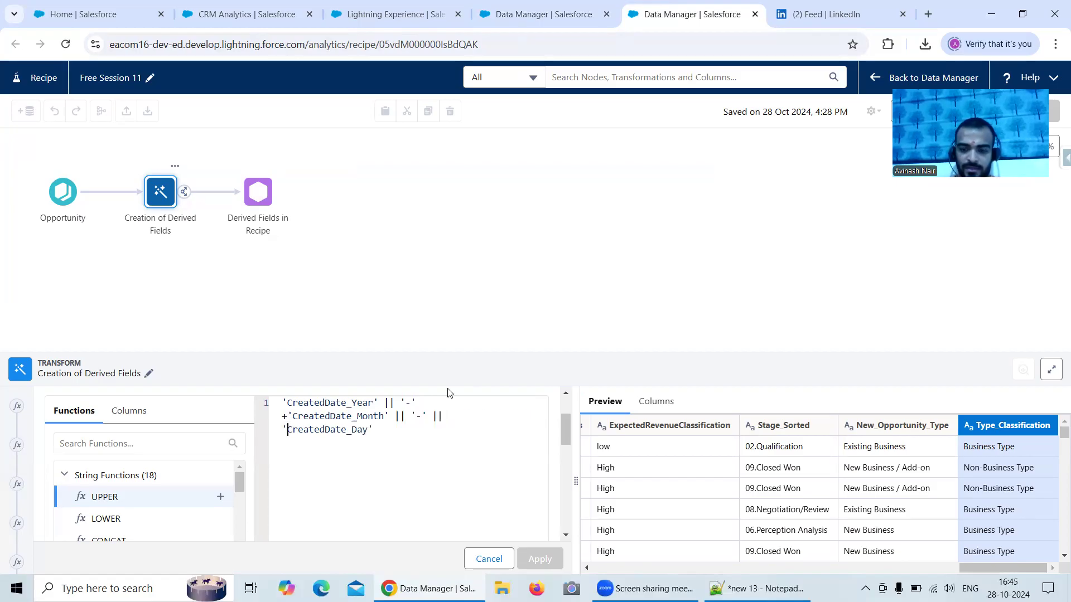
- Replace the plus sign before CreatedDate_Month with || and set the formula's output type to Text
{"action": "key", "text": "BackSpace"}
{"action": "type", "text": "'"}
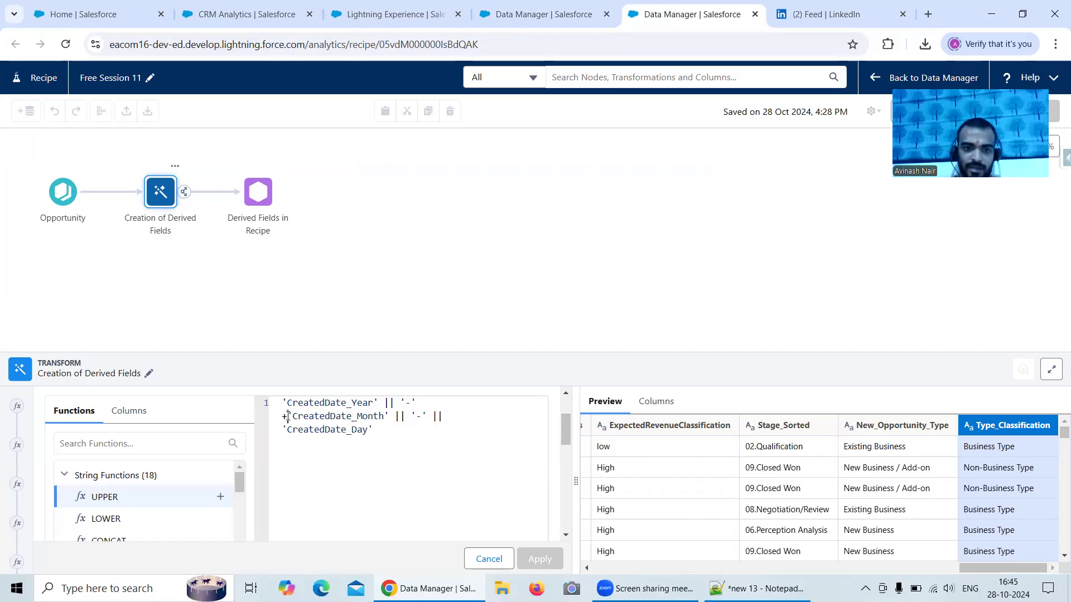
{"action": "key", "text": "BackSpace"}
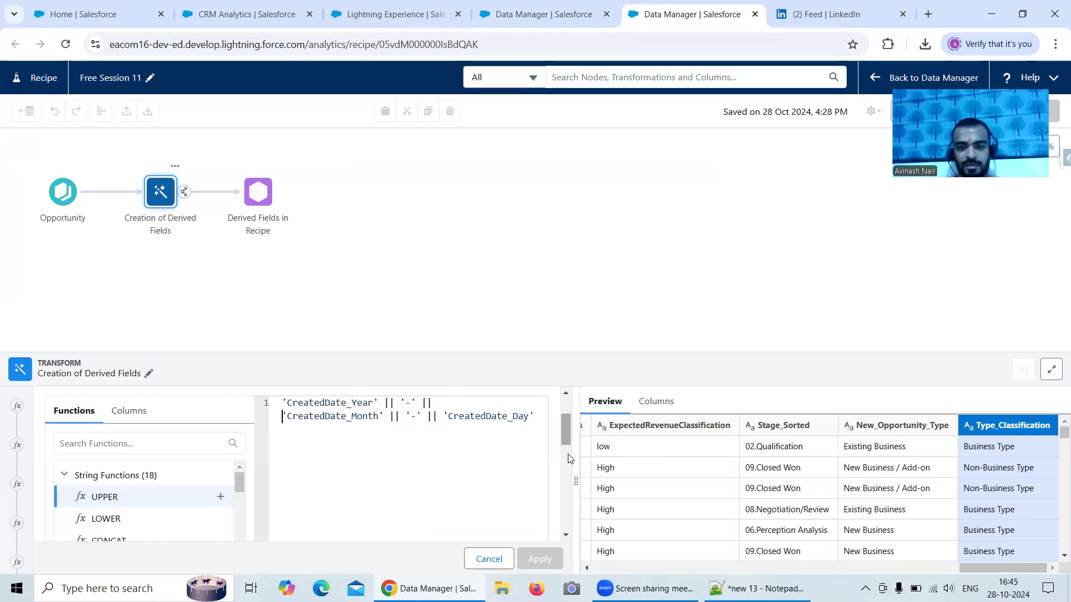
{"action": "scroll", "coordinate": [569, 459], "scroll_direction": "down", "scroll_amount": 5}
{"action": "scroll", "coordinate": [175, 458], "scroll_direction": "up", "scroll_amount": 1}
{"action": "left_click", "coordinate": [167, 435]}
{"action": "left_click", "coordinate": [99, 317]}
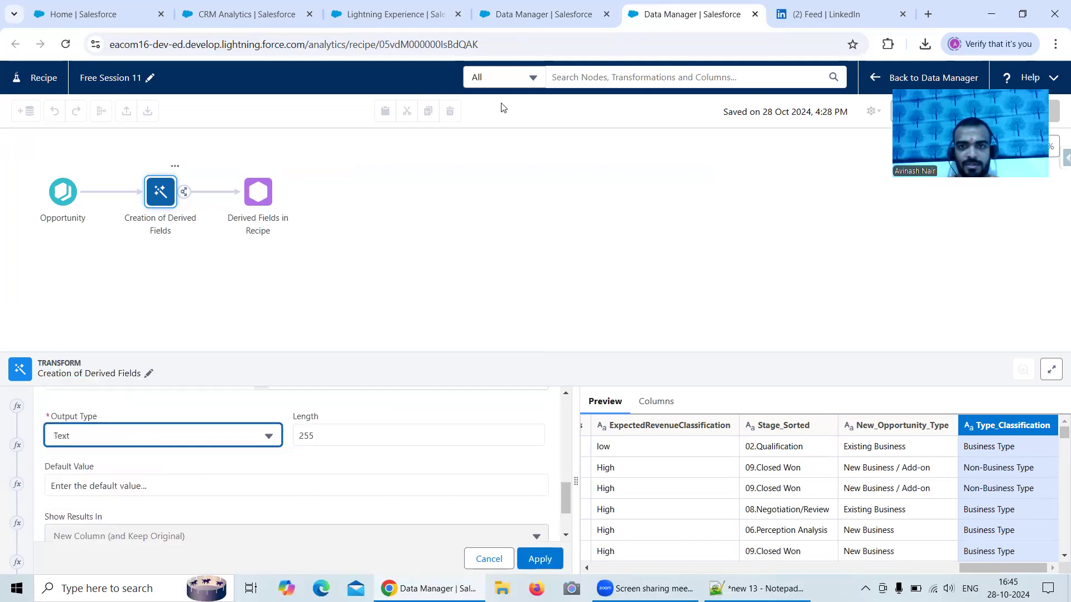
- Copy the name CreatedDateInString from the dataflow field, use it as the formula's column label and API name, and apply the formula
{"action": "left_click", "coordinate": [509, 21]}
{"action": "left_click_drag", "start_coordinate": [480, 181], "coordinate": [366, 191]}
{"action": "key", "text": "ctrl+c"}
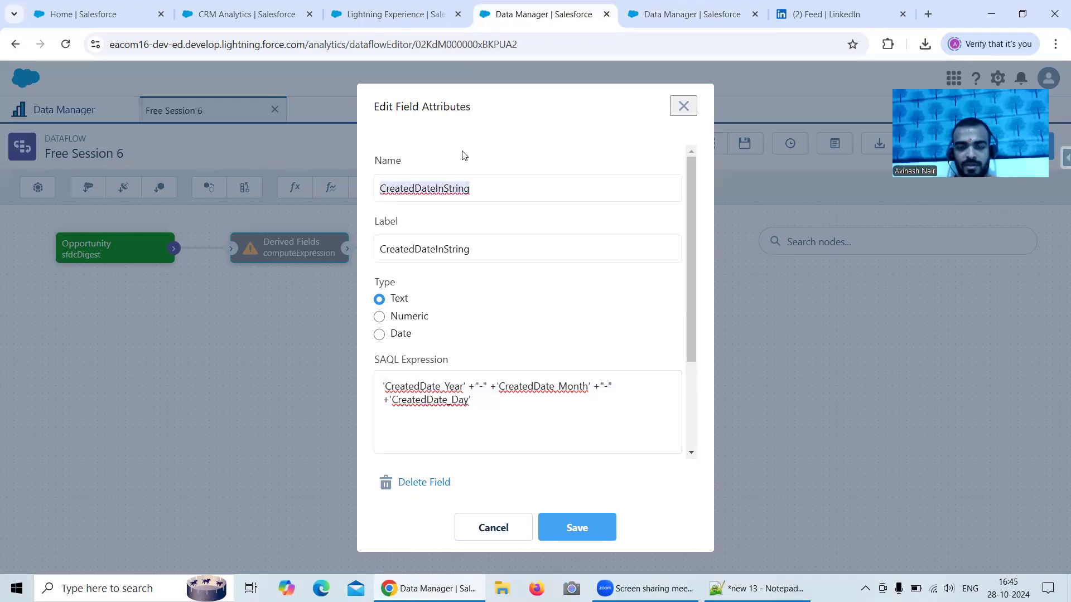
{"action": "left_click", "coordinate": [694, 16]}
{"action": "scroll", "coordinate": [564, 510], "scroll_direction": "down", "scroll_amount": 2}
{"action": "left_click_drag", "start_coordinate": [164, 509], "coordinate": [33, 516]}
{"action": "key", "text": "ctrl+v"}
{"action": "key", "text": "Tab"}
{"action": "key", "text": "ctrl+v"}
{"action": "left_click", "coordinate": [538, 559]}
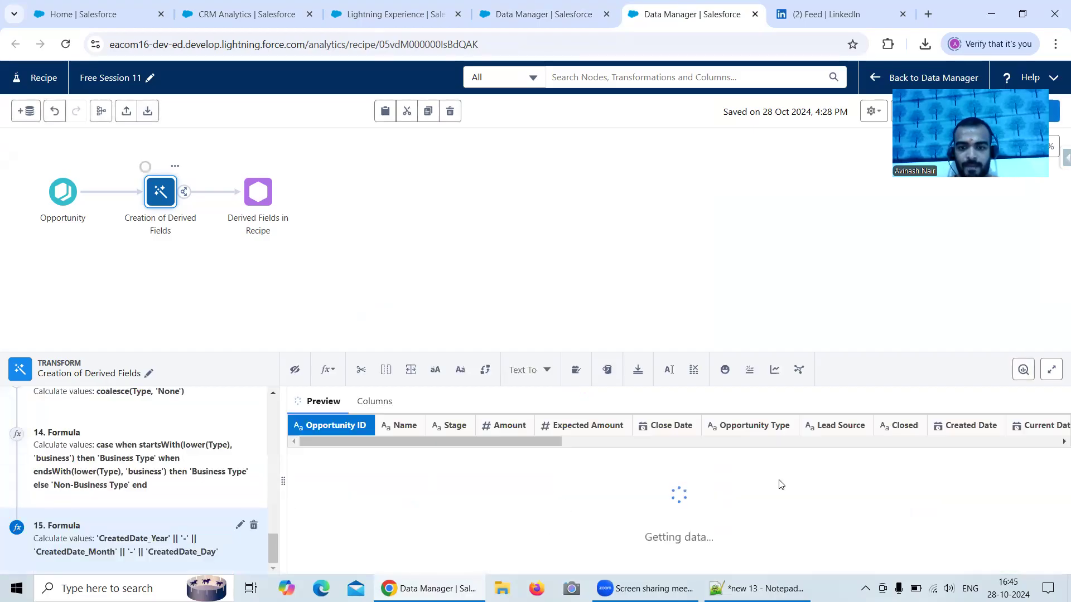
- Check the CreatedDateInString column in the preview, then reopen its formula and remove the single quotes around CreatedDate_Year
{"action": "left_click_drag", "start_coordinate": [508, 567], "coordinate": [890, 569]}
{"action": "scroll", "coordinate": [1055, 549], "scroll_direction": "right", "scroll_amount": 5}
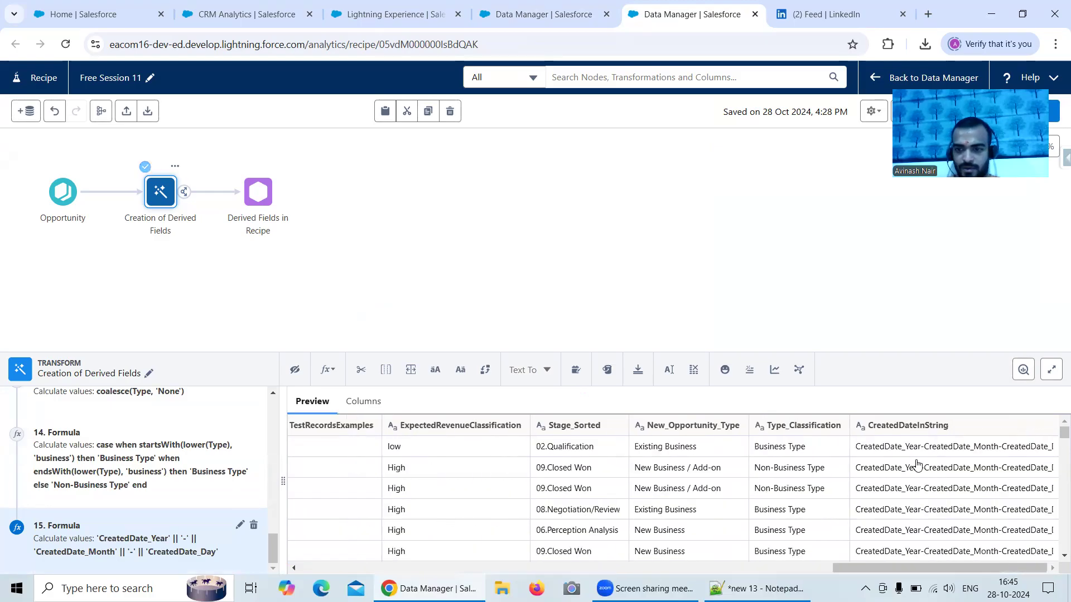
{"action": "scroll", "coordinate": [904, 462], "scroll_direction": "left", "scroll_amount": 20}
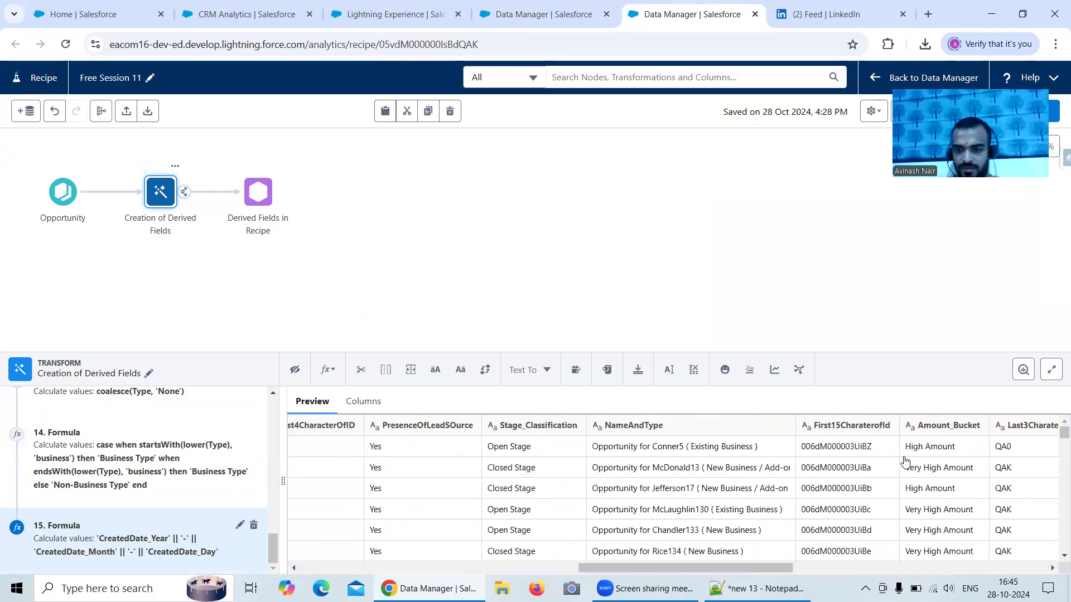
{"action": "left_click_drag", "start_coordinate": [475, 570], "coordinate": [535, 574]}
{"action": "scroll", "coordinate": [471, 500], "scroll_direction": "right", "scroll_amount": 20}
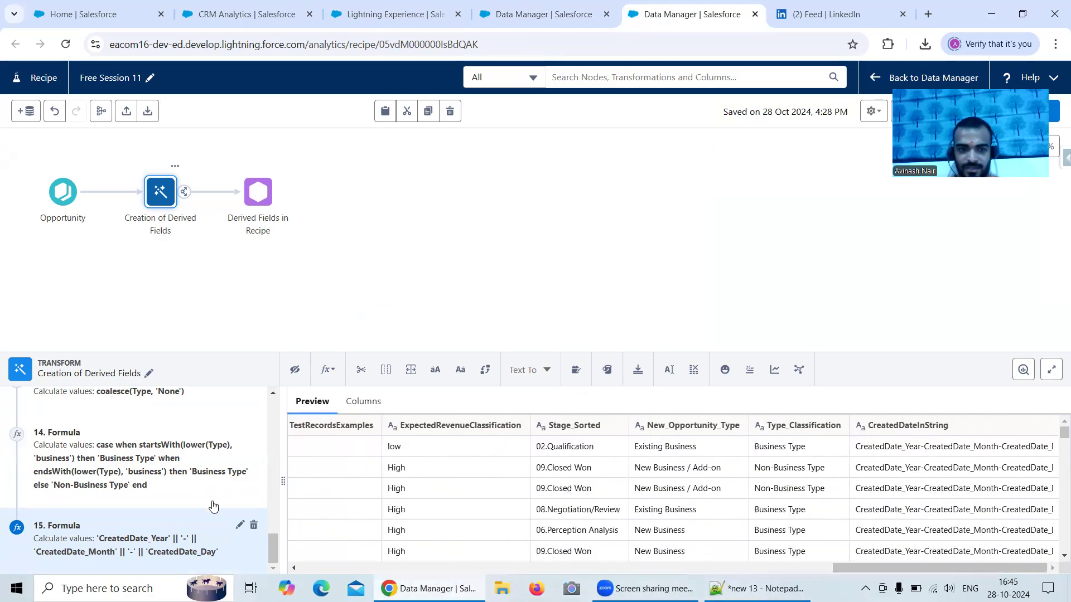
{"action": "left_click", "coordinate": [239, 525]}
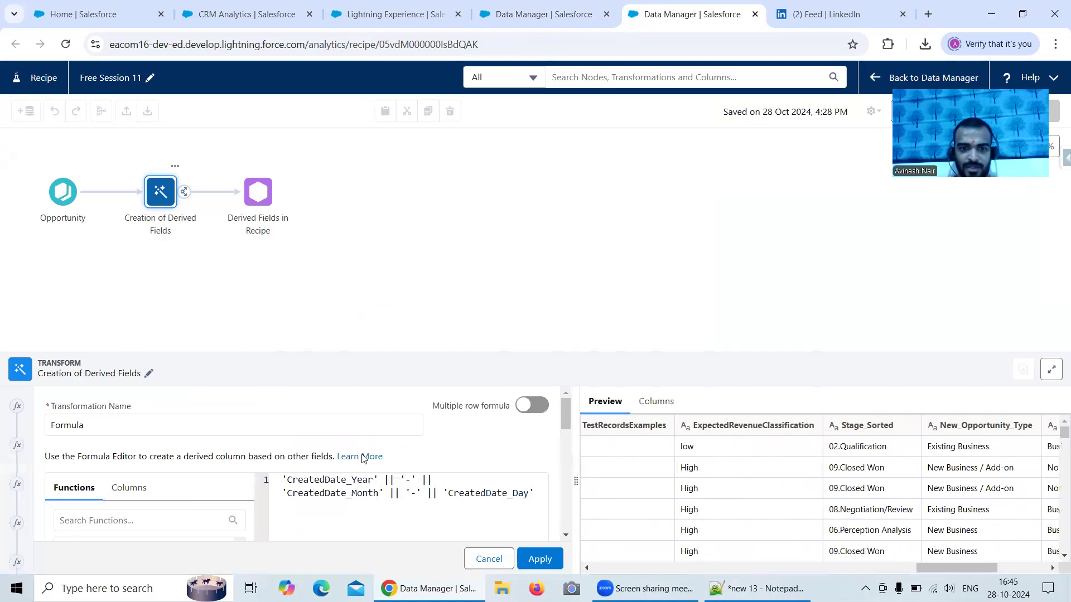
{"action": "left_click", "coordinate": [288, 481]}
{"action": "key", "text": "BackSpace"}
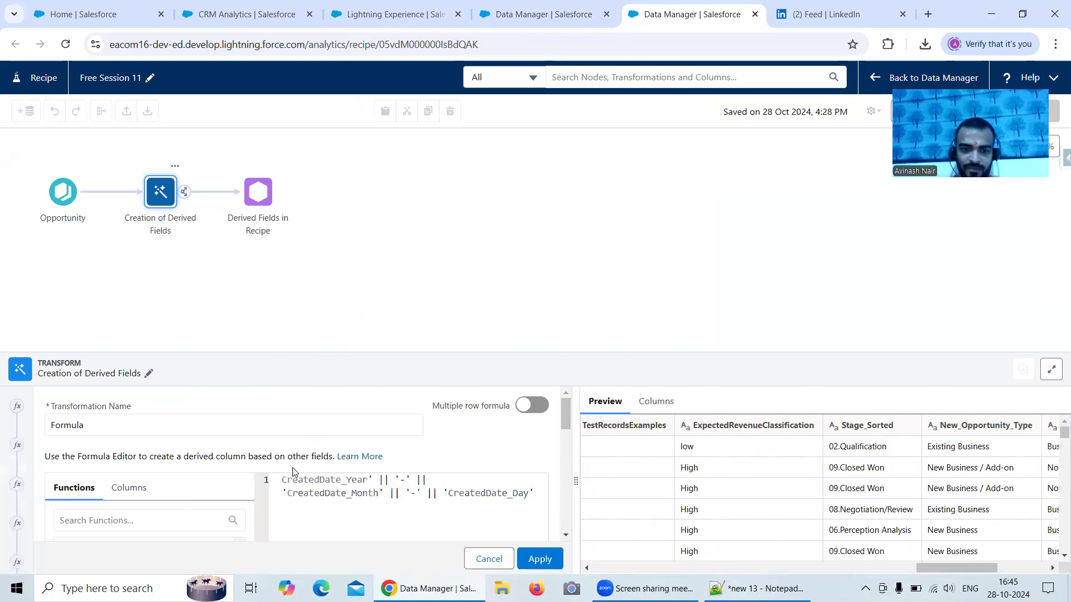
{"action": "left_click", "coordinate": [372, 480]}
{"action": "key", "text": "BackSpace"}
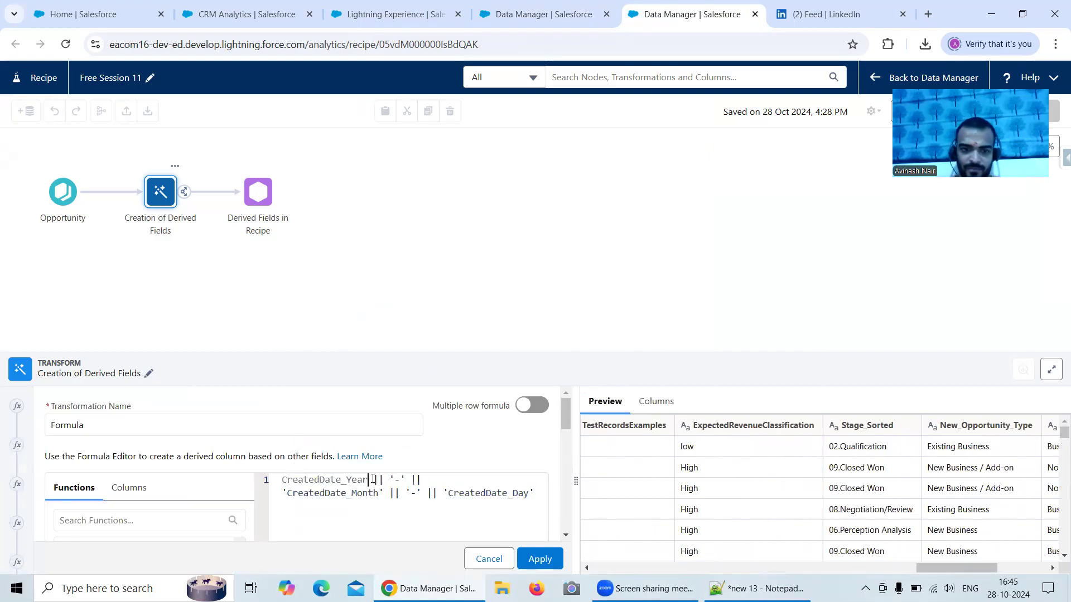
- Remove the single quotes around CreatedDate_Month and CreatedDate_Day and try to apply the formula
{"action": "left_click", "coordinate": [288, 494]}
{"action": "key", "text": "BackSpace"}
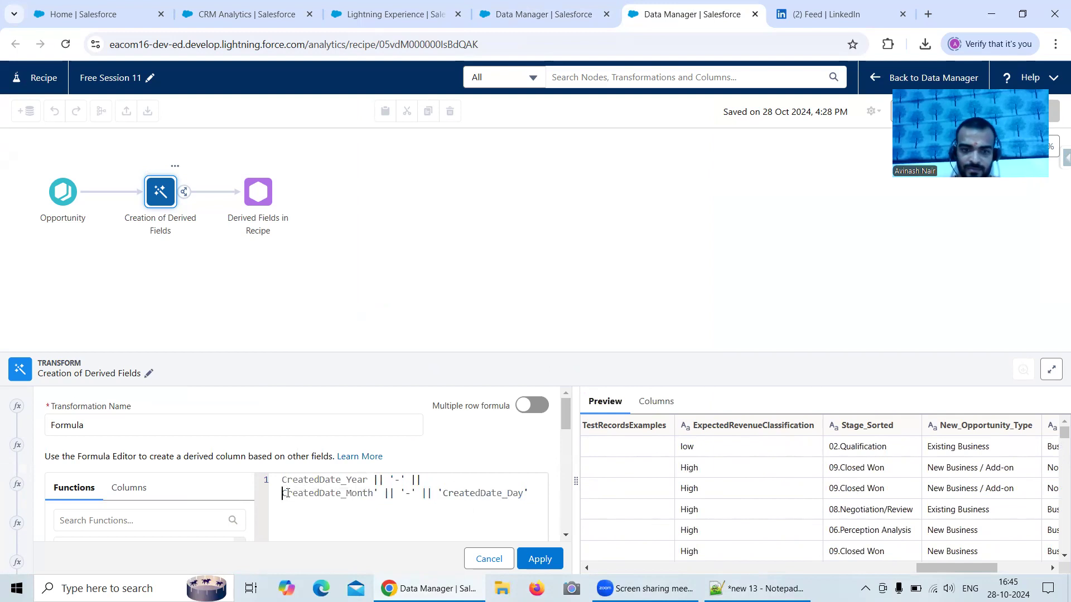
{"action": "left_click", "coordinate": [379, 493]}
{"action": "key", "text": "BackSpace"}
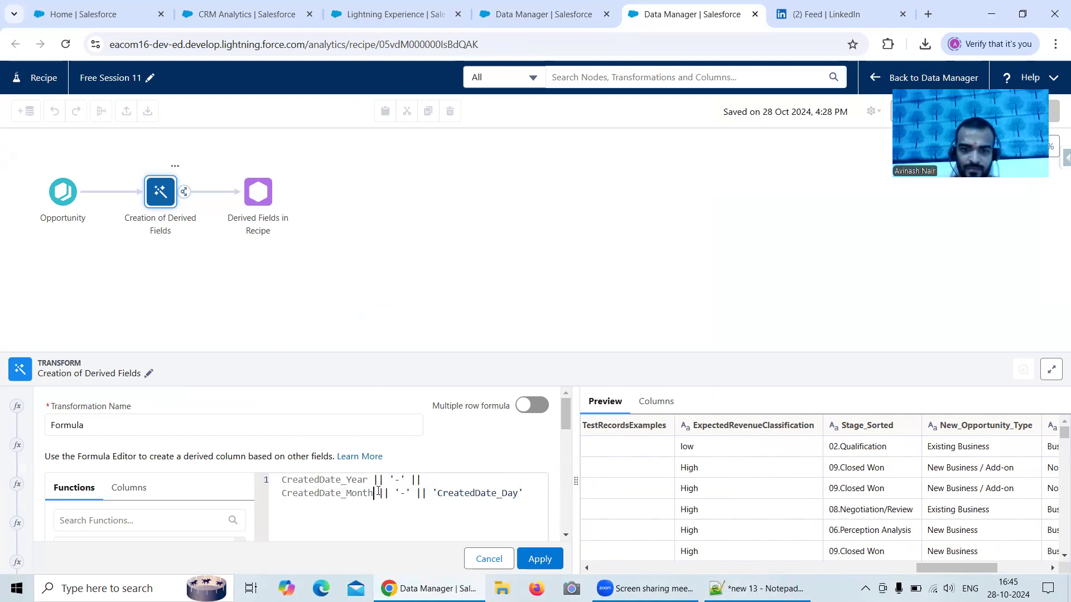
{"action": "left_click", "coordinate": [437, 494]}
{"action": "key", "text": "BackSpace"}
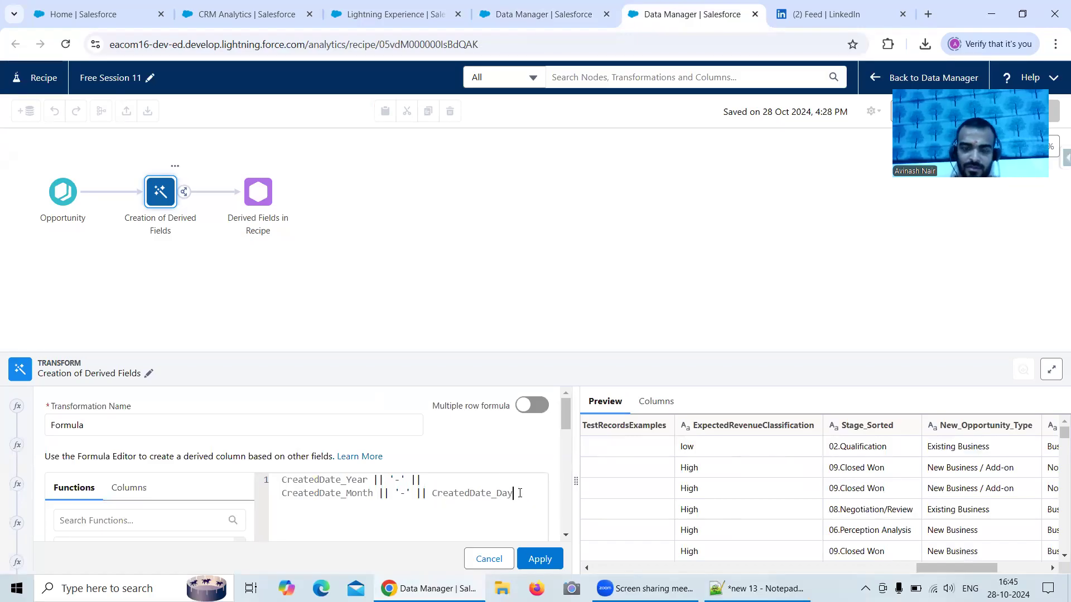
{"action": "left_click", "coordinate": [538, 558]}
{"action": "mouse_move", "coordinate": [566, 419]}
{"action": "left_mouse_down"}
{"action": "mouse_move", "coordinate": [571, 496]}
{"action": "mouse_move", "coordinate": [571, 414]}
{"action": "left_mouse_up"}
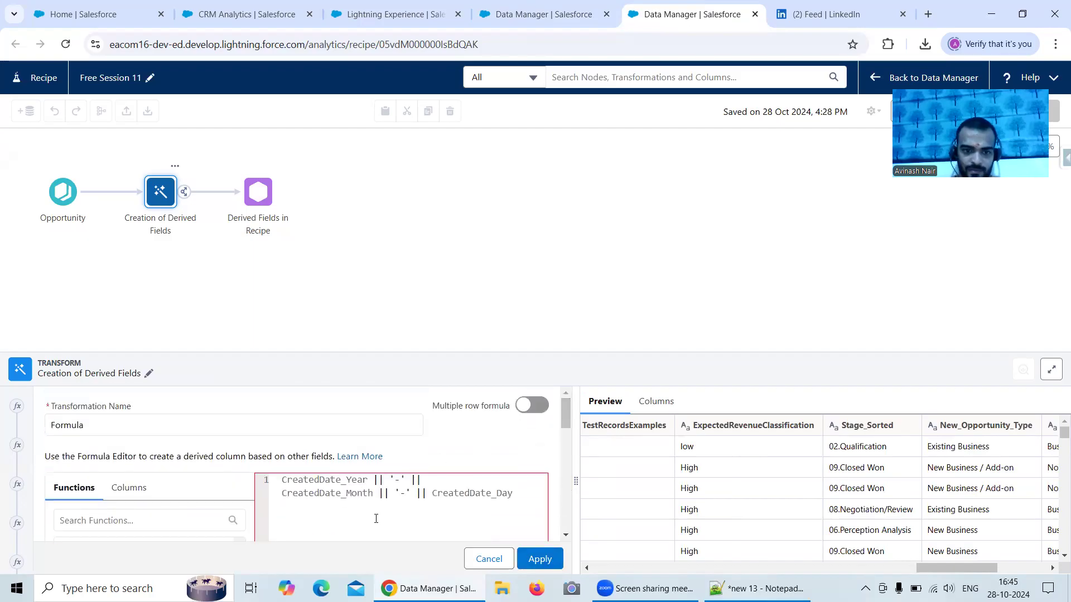
- Erase CreatedDate_Year from the formula, re-enter it as CreatedDate_Year, and try to apply the formula again
{"action": "left_click", "coordinate": [369, 481]}
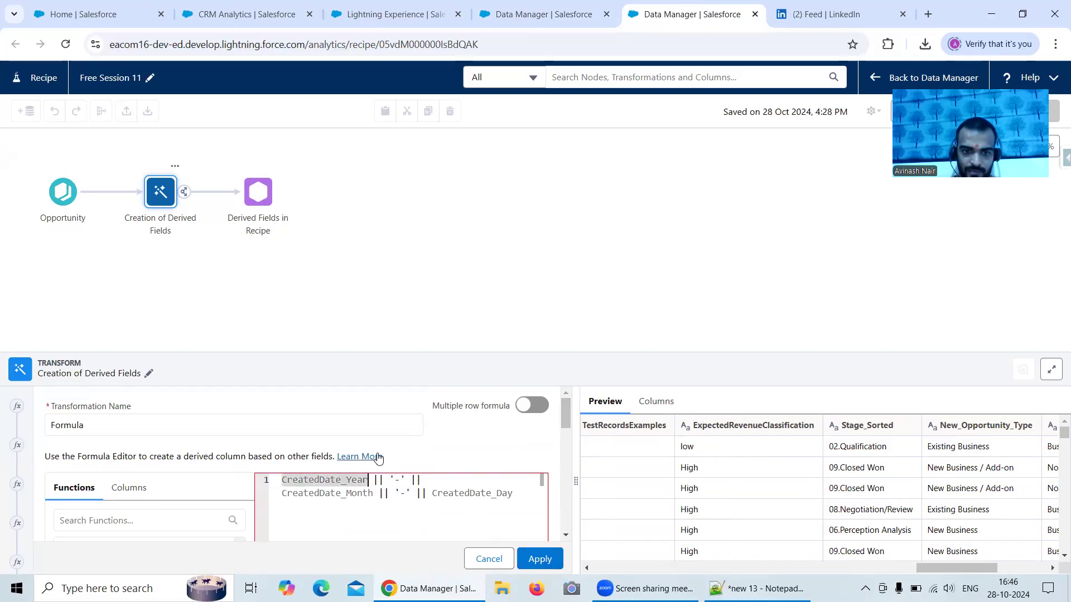
{"action": "key", "text": "BackSpace"}
{"action": "key", "text": "BackSpace"}
{"action": "key", "text": "BackSpace"}
{"action": "key", "text": "BackSpace"}
{"action": "key", "text": "BackSpace"}
{"action": "key", "text": "BackSpace"}
{"action": "key", "text": "BackSpace"}
{"action": "key", "text": "BackSpace"}
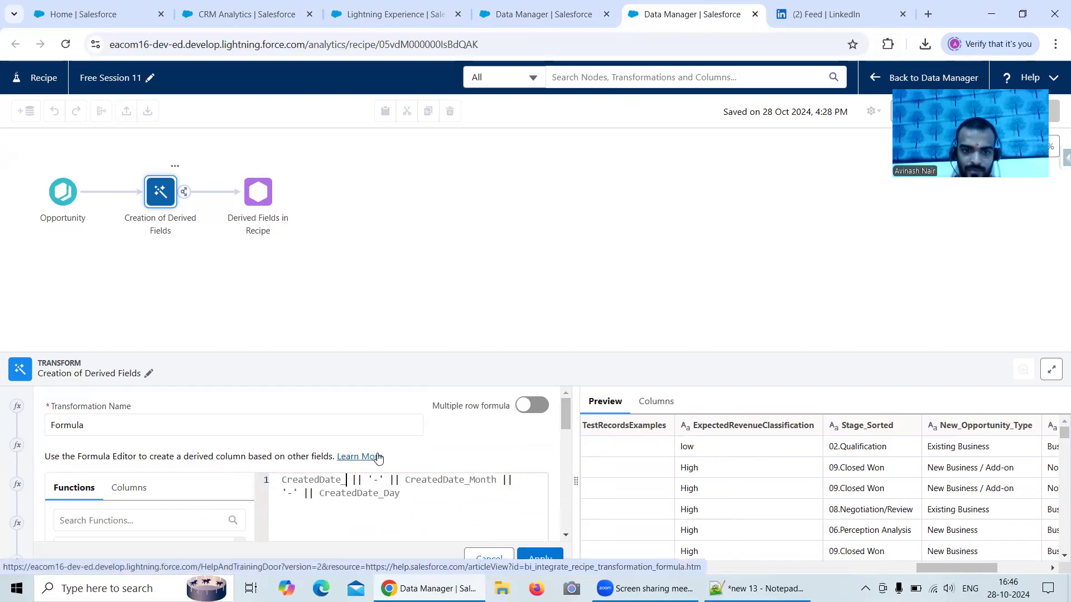
{"action": "key", "text": "BackSpace"}
{"action": "key", "text": "BackSpace"}
{"action": "key", "text": "BackSpace"}
{"action": "key", "text": "BackSpace"}
{"action": "key", "text": "BackSpace"}
{"action": "key", "text": "BackSpace"}
{"action": "key", "text": "BackSpace"}
{"action": "key", "text": "BackSpace"}
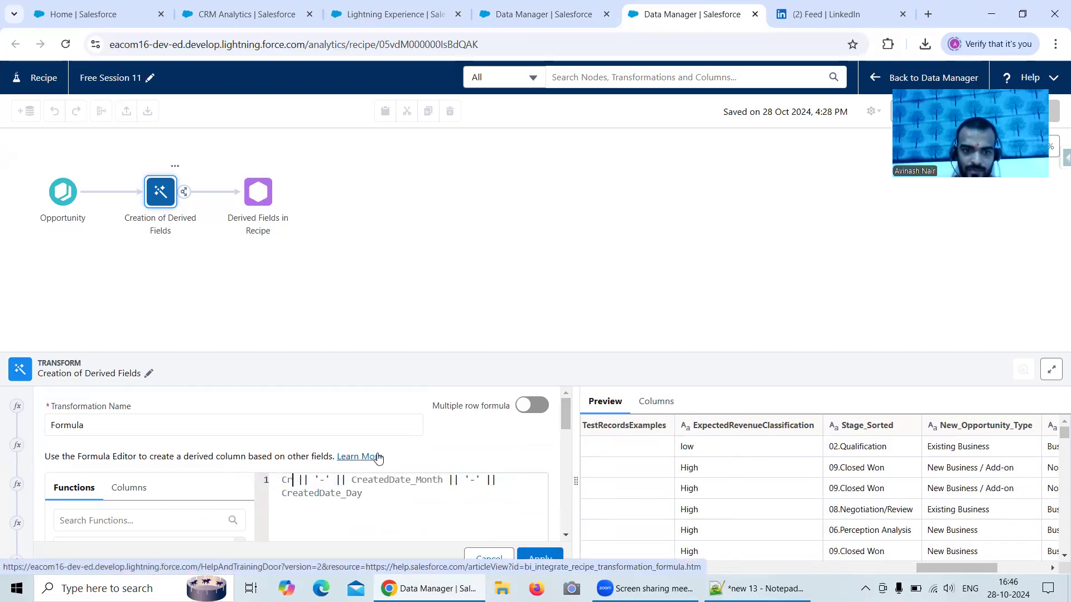
{"action": "type", "text": "Created"}
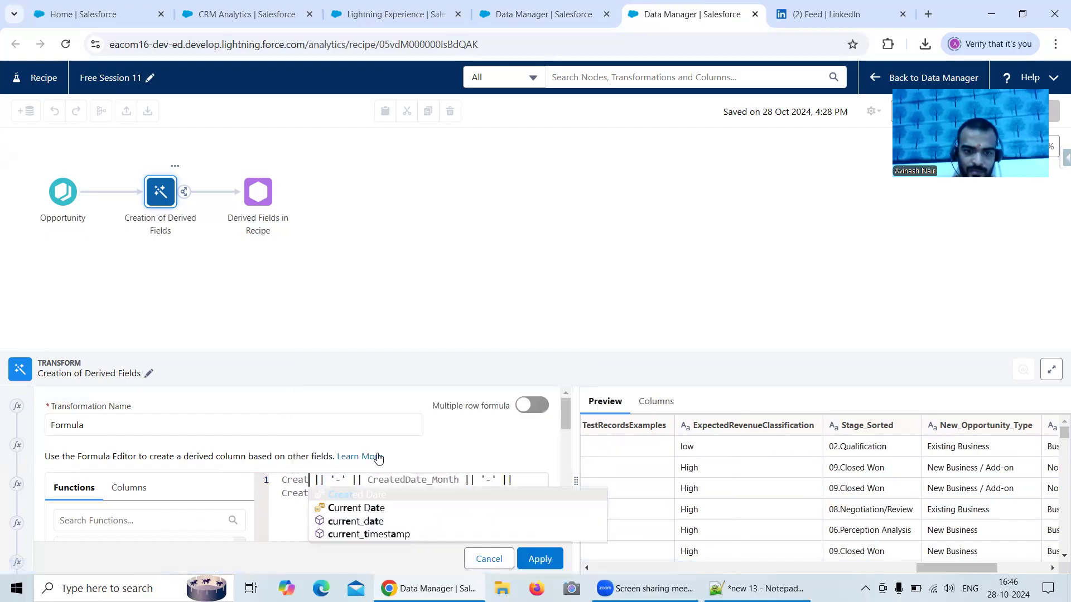
{"action": "type", "text": "Date"}
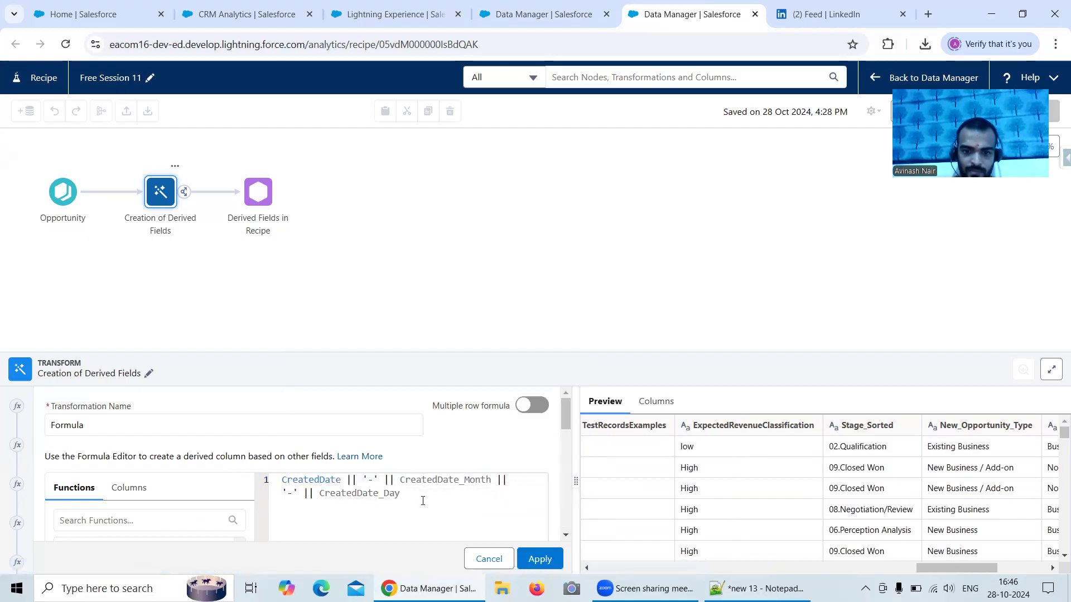
{"action": "type", "text": "_Year"}
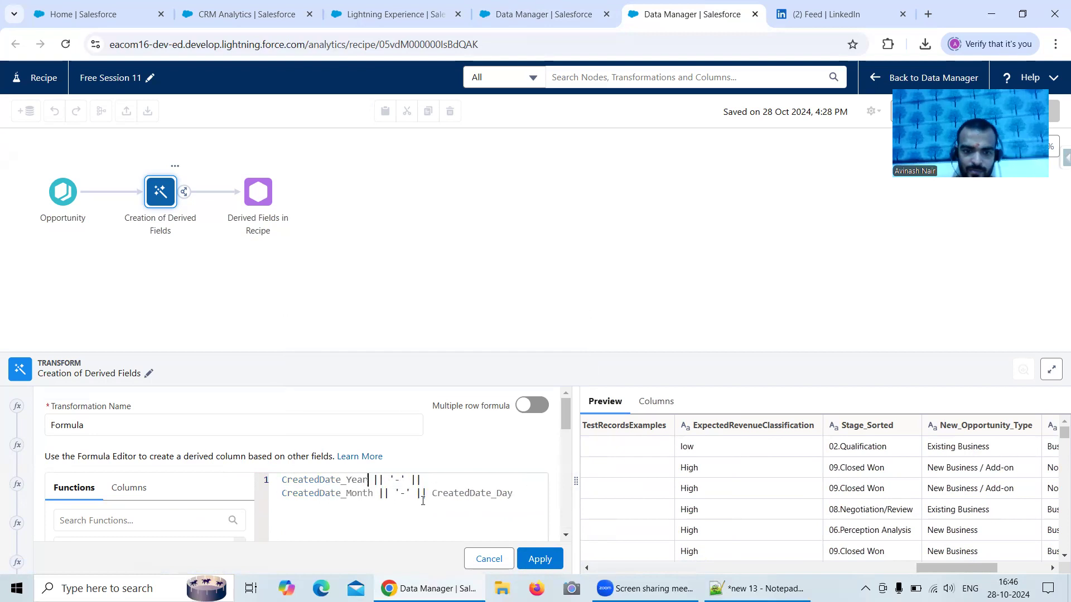
{"action": "left_click", "coordinate": [540, 553]}
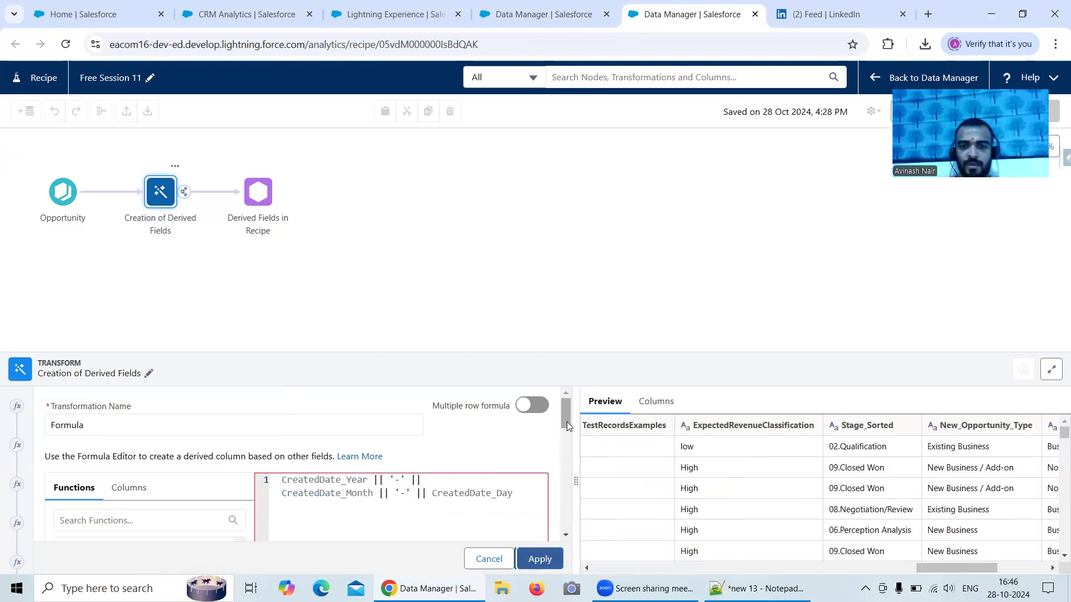
- Close the CreatedDateInString field in the dataflow and review the SAQL expression of the NameAndType1 computed field
{"action": "left_click", "coordinate": [544, 20]}
{"action": "left_click", "coordinate": [498, 526]}
{"action": "scroll", "coordinate": [514, 437], "scroll_direction": "down", "scroll_amount": 7}
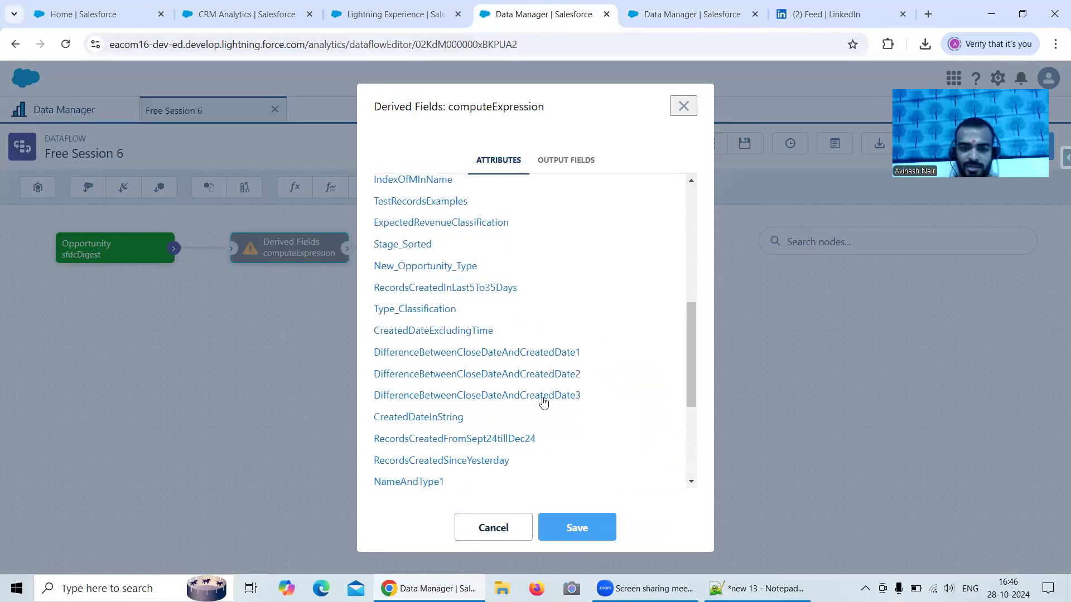
{"action": "scroll", "coordinate": [544, 402], "scroll_direction": "down", "scroll_amount": 1}
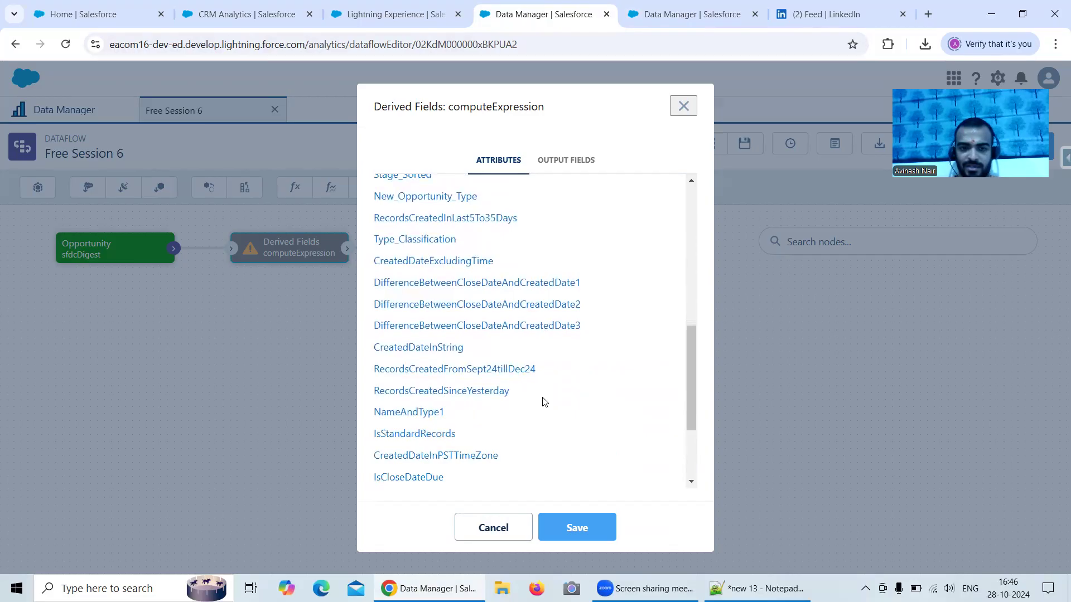
{"action": "scroll", "coordinate": [560, 383], "scroll_direction": "down", "scroll_amount": 1}
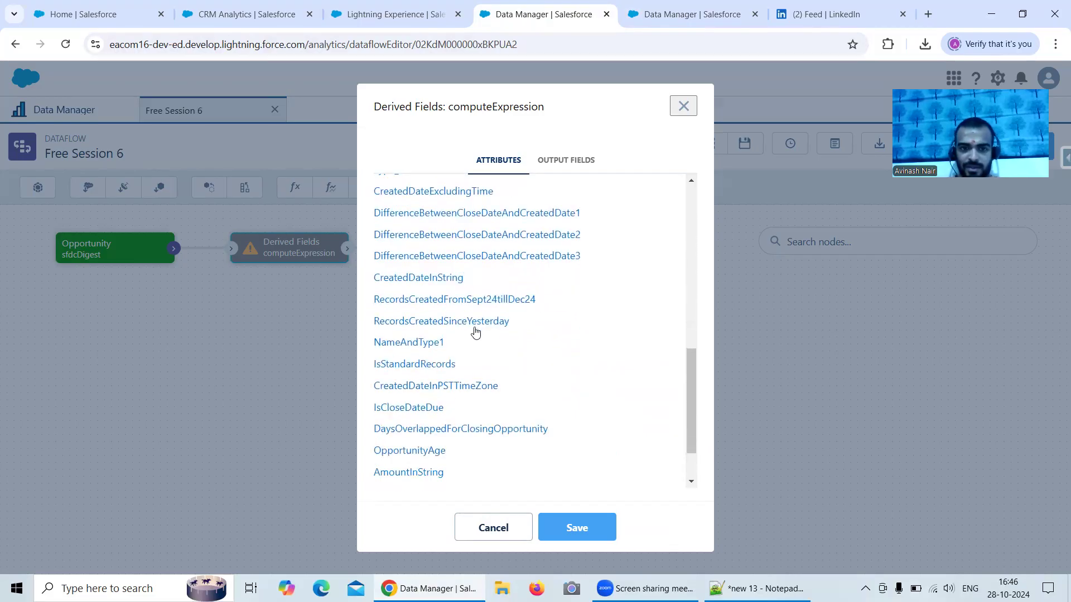
{"action": "left_click", "coordinate": [433, 349]}
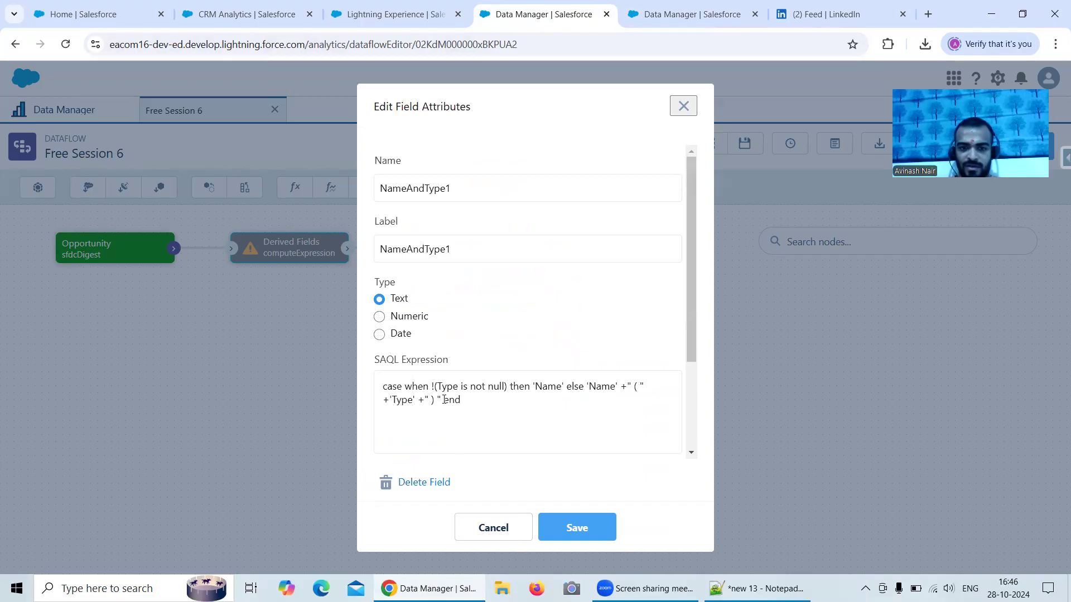
{"action": "left_click", "coordinate": [498, 530]}
- Open the IsStandardRecords computed field in the dataflow and select its full SAQL expression
{"action": "scroll", "coordinate": [532, 415], "scroll_direction": "down", "scroll_amount": 3}
{"action": "scroll", "coordinate": [533, 416], "scroll_direction": "down", "scroll_amount": 5}
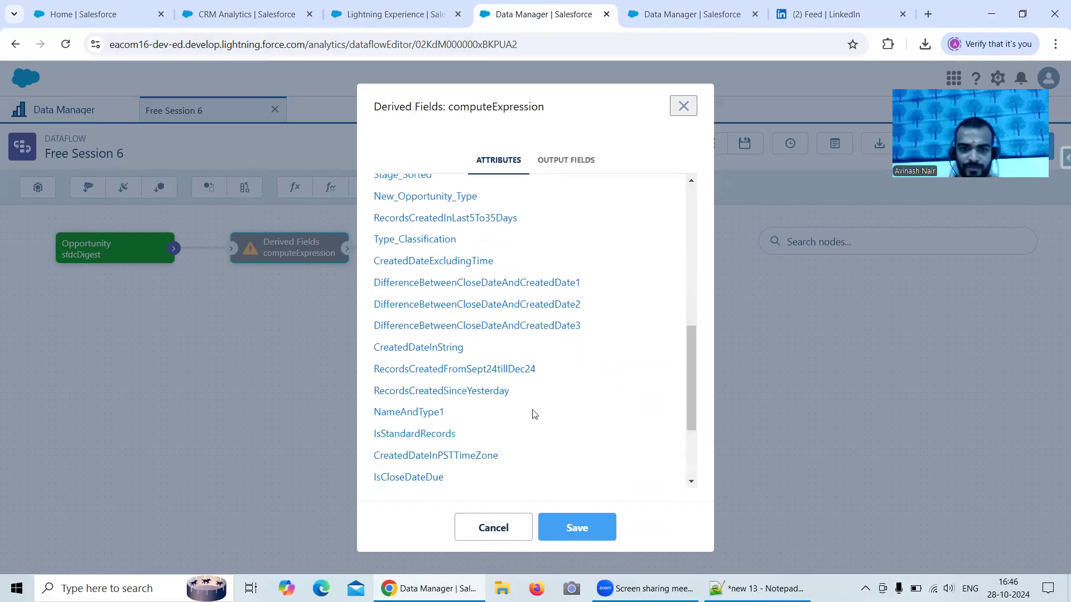
{"action": "left_click", "coordinate": [441, 364]}
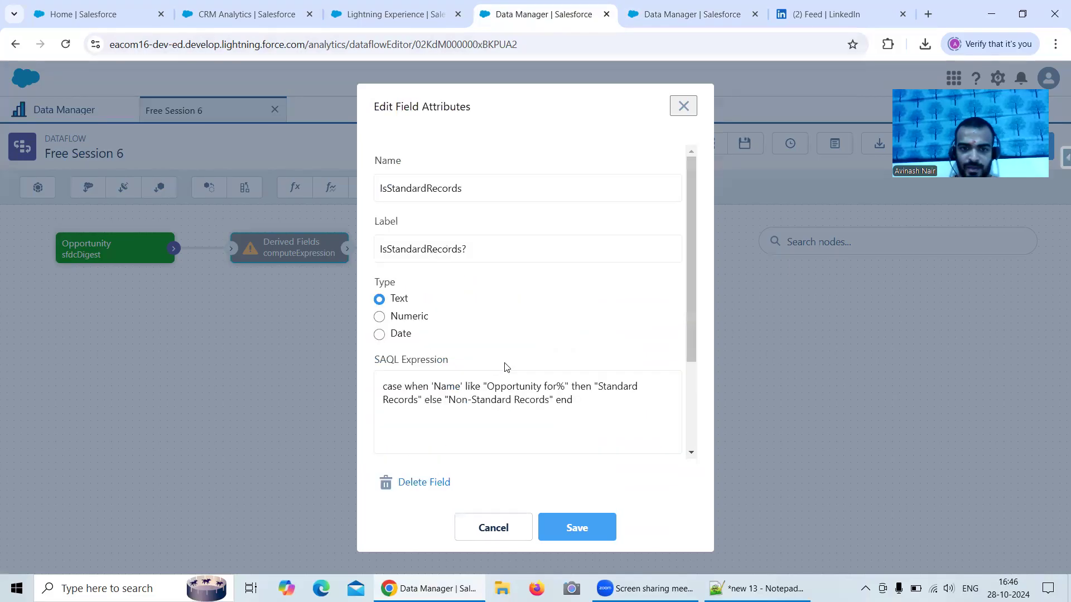
{"action": "left_click_drag", "start_coordinate": [578, 399], "coordinate": [376, 388]}
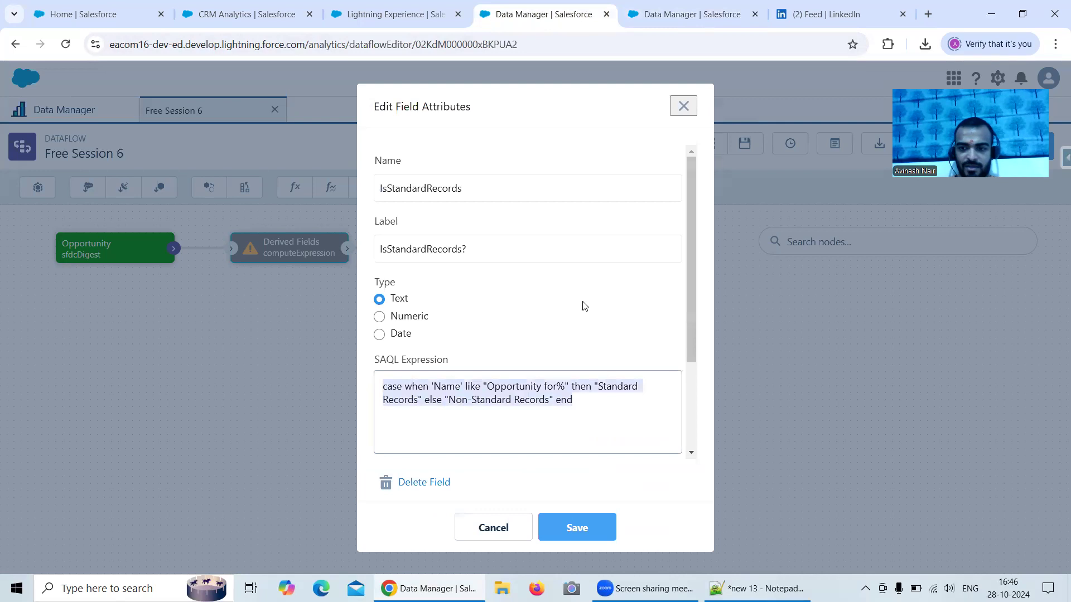
- Return to the Free Session 11 recipe and discard the pending edit of the CreatedDateInString formula
{"action": "left_click", "coordinate": [702, 20]}
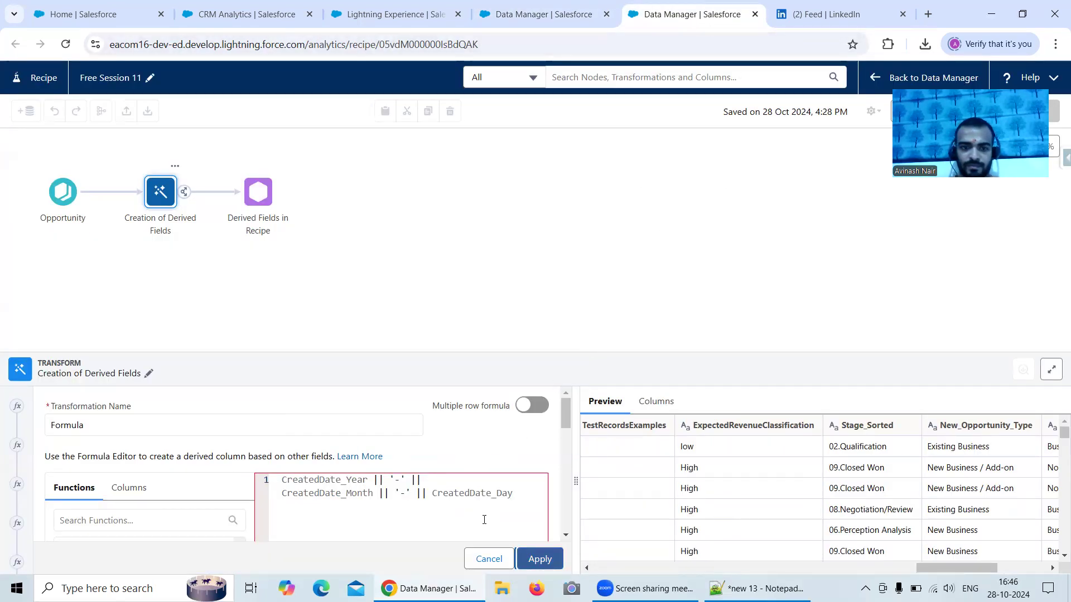
{"action": "left_click", "coordinate": [500, 560]}
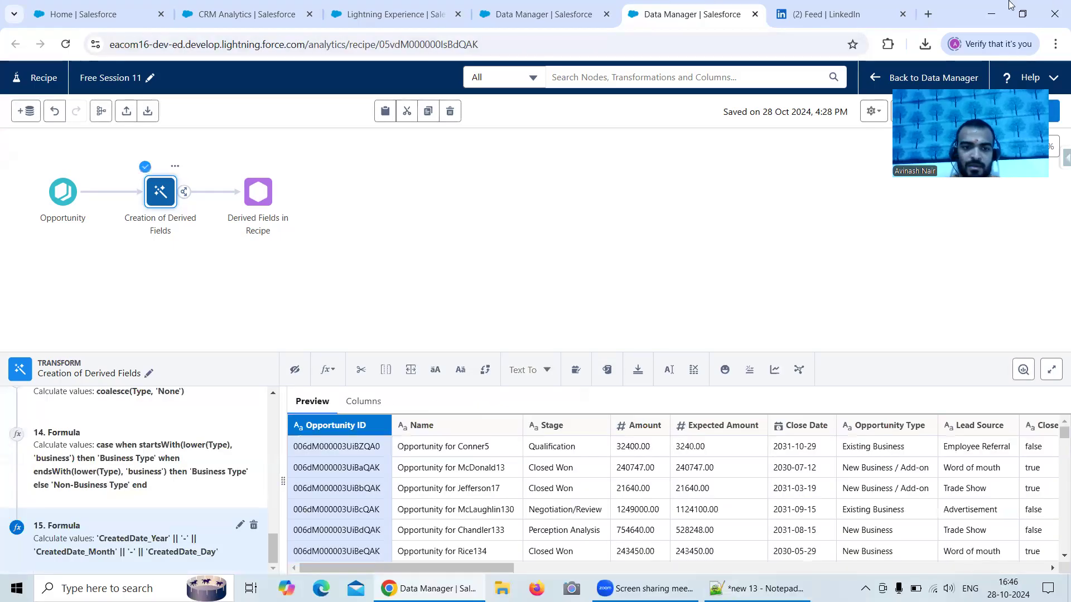
{"action": "left_click", "coordinate": [329, 371]}
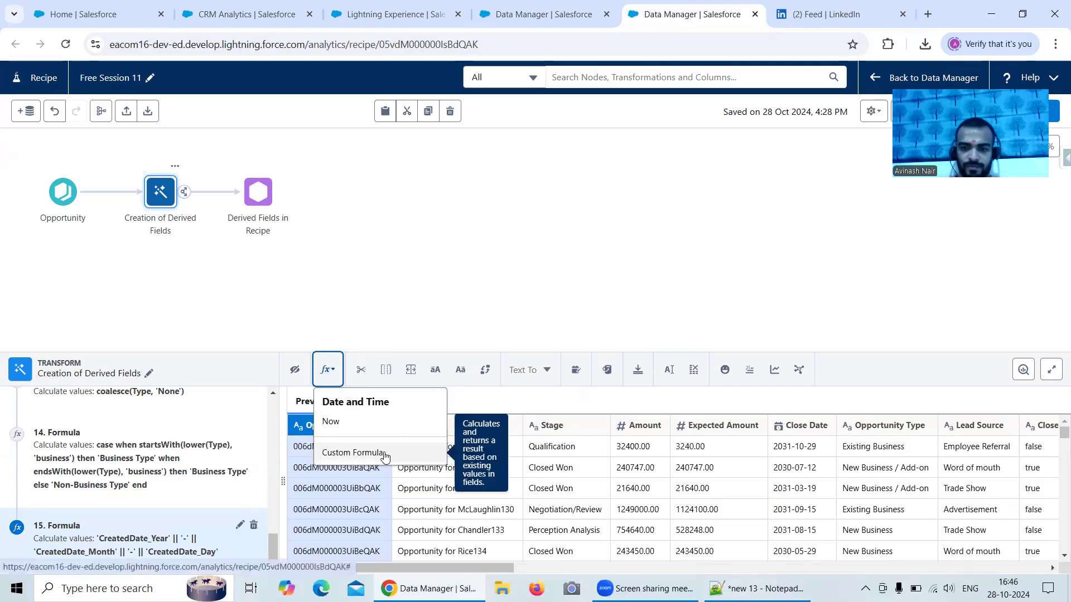
{"action": "left_click", "coordinate": [330, 313]}
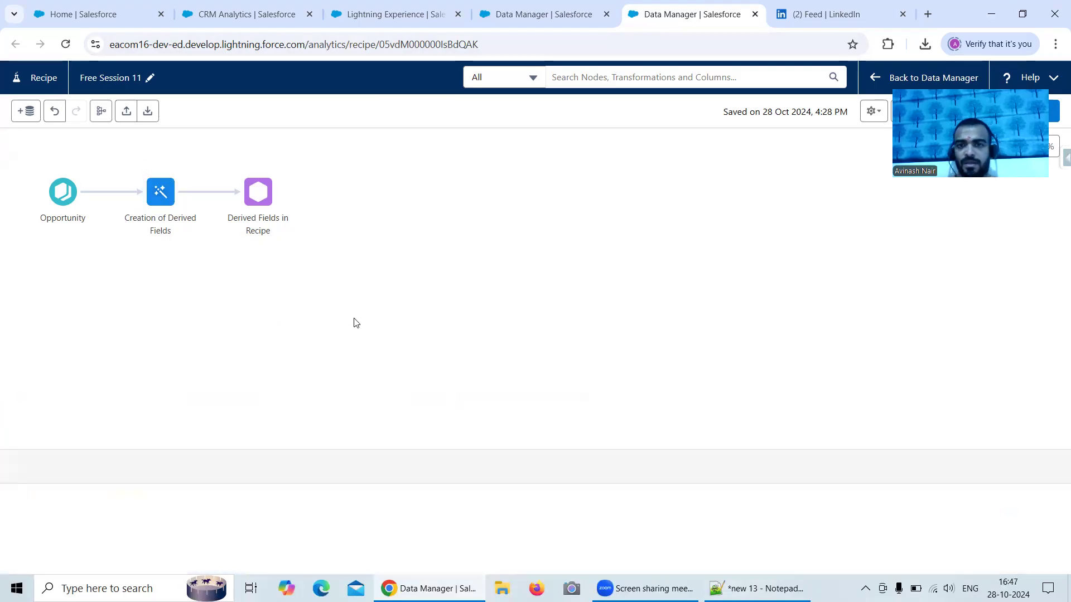
- Delete the CreatedDateInString formula from the Creation of Derived Fields node and save the recipe
{"action": "left_click", "coordinate": [160, 195]}
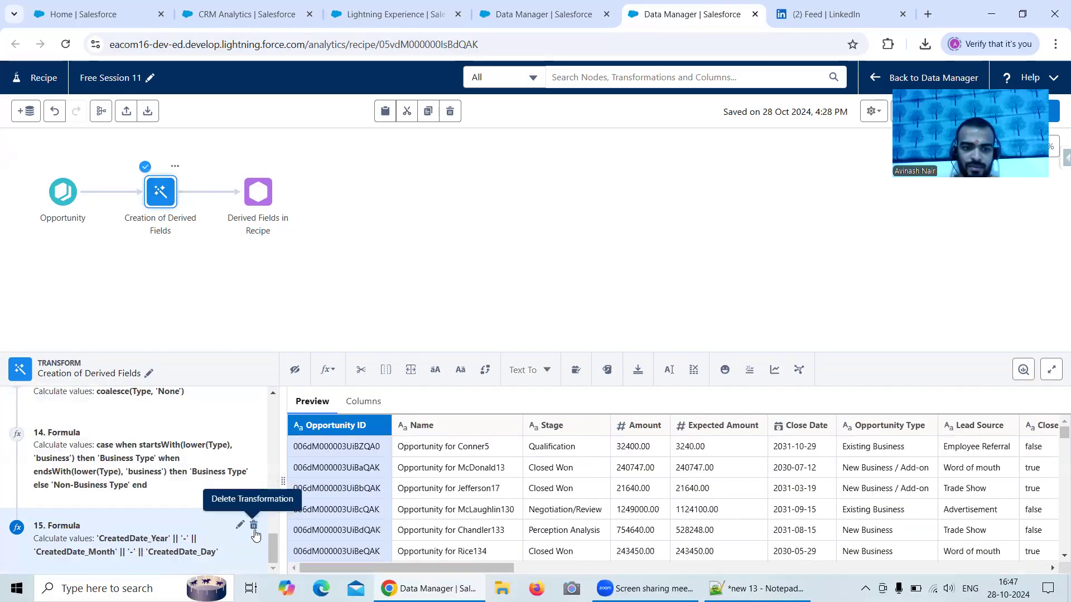
{"action": "left_click", "coordinate": [254, 527]}
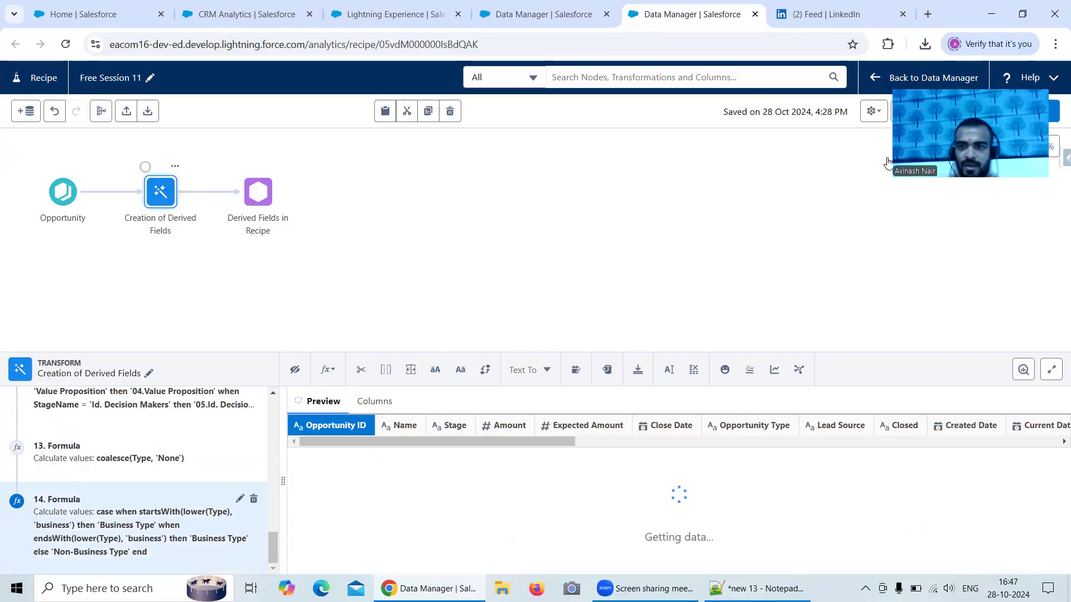
{"action": "left_click_drag", "start_coordinate": [919, 93], "coordinate": [910, 226]}
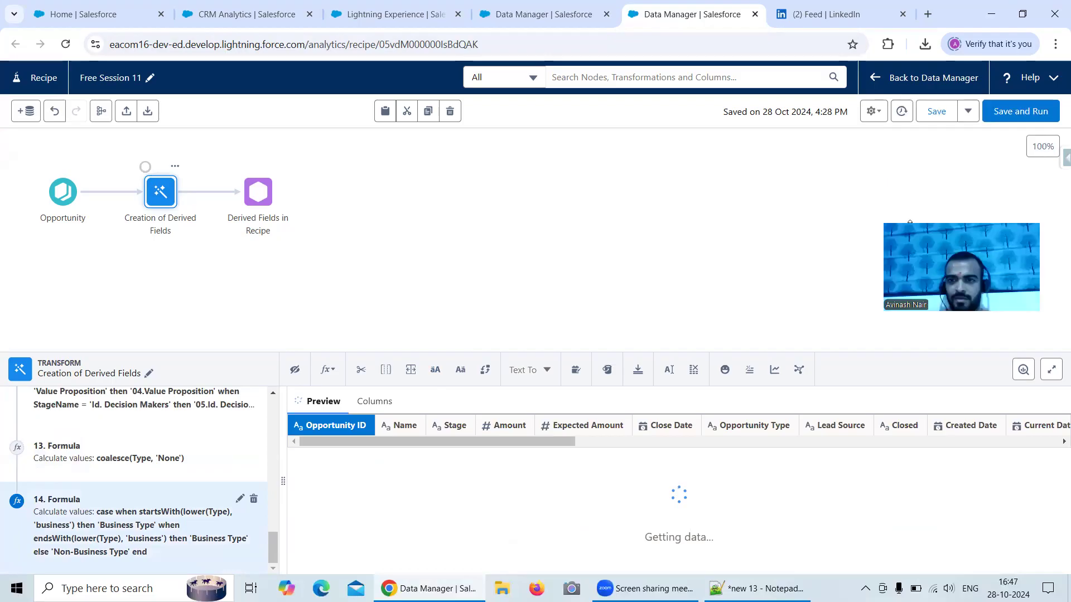
{"action": "left_click", "coordinate": [937, 112]}
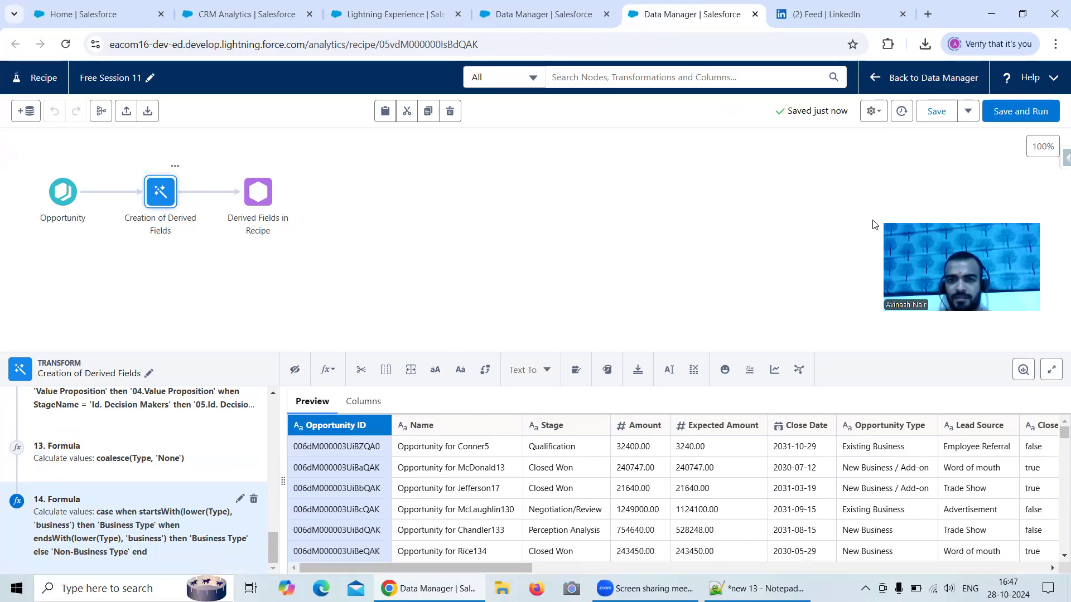
- Close the IsStandardRecords field in the dataflow, look over the computed fields list, and return to the recipe
{"action": "left_click", "coordinate": [496, 17]}
{"action": "left_click", "coordinate": [493, 527]}
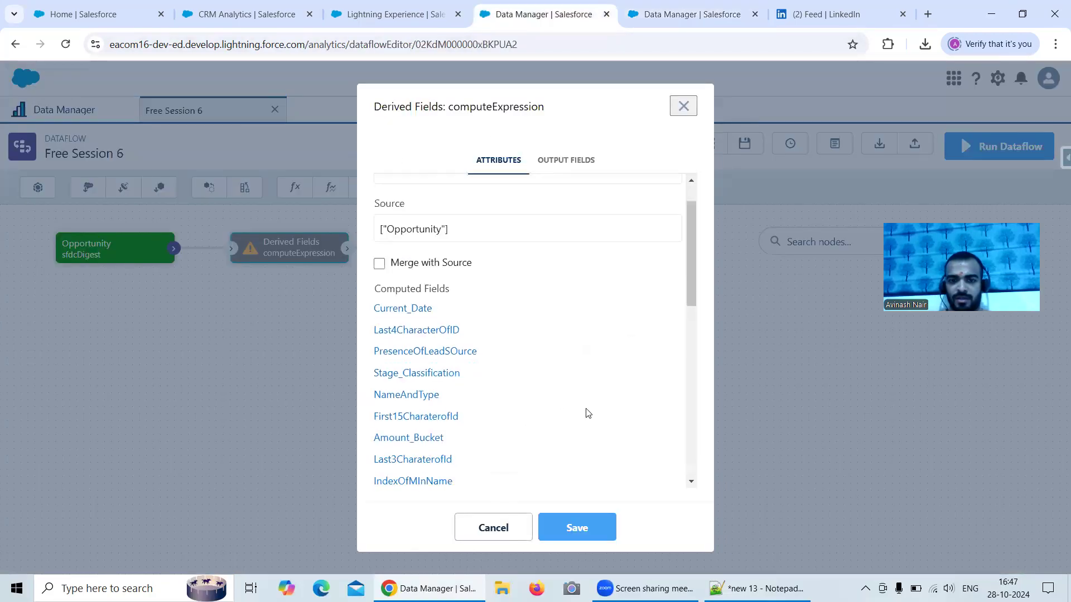
{"action": "scroll", "coordinate": [641, 312], "scroll_direction": "down", "scroll_amount": 2}
{"action": "left_click", "coordinate": [688, 23]}
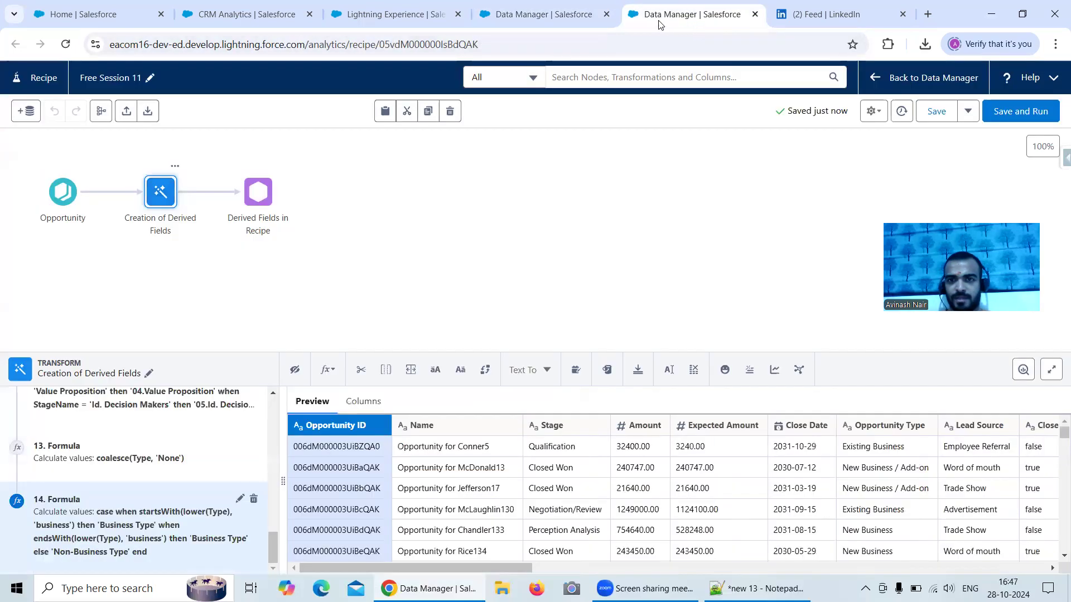